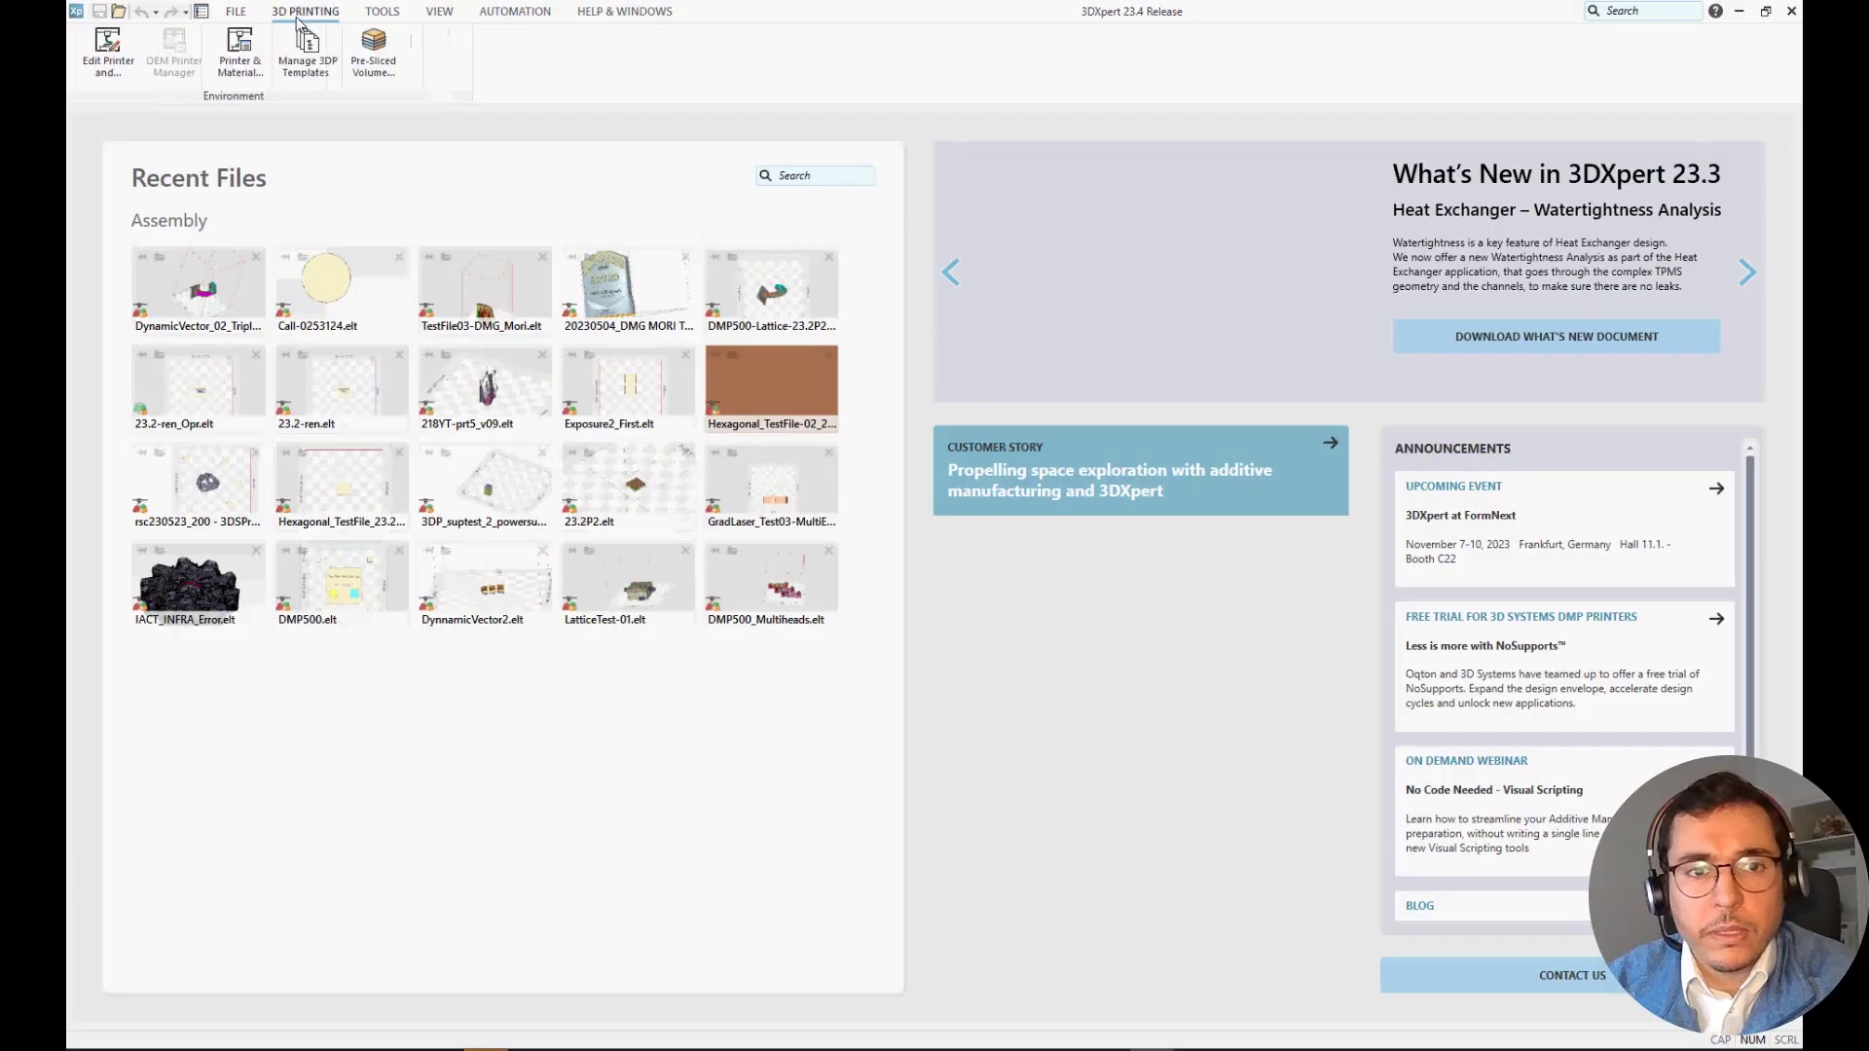
# Install the Renishaw RenAM 500M OEM Template from the OEM printer templates and close the printer and material management.
pyautogui.click(227, 50)
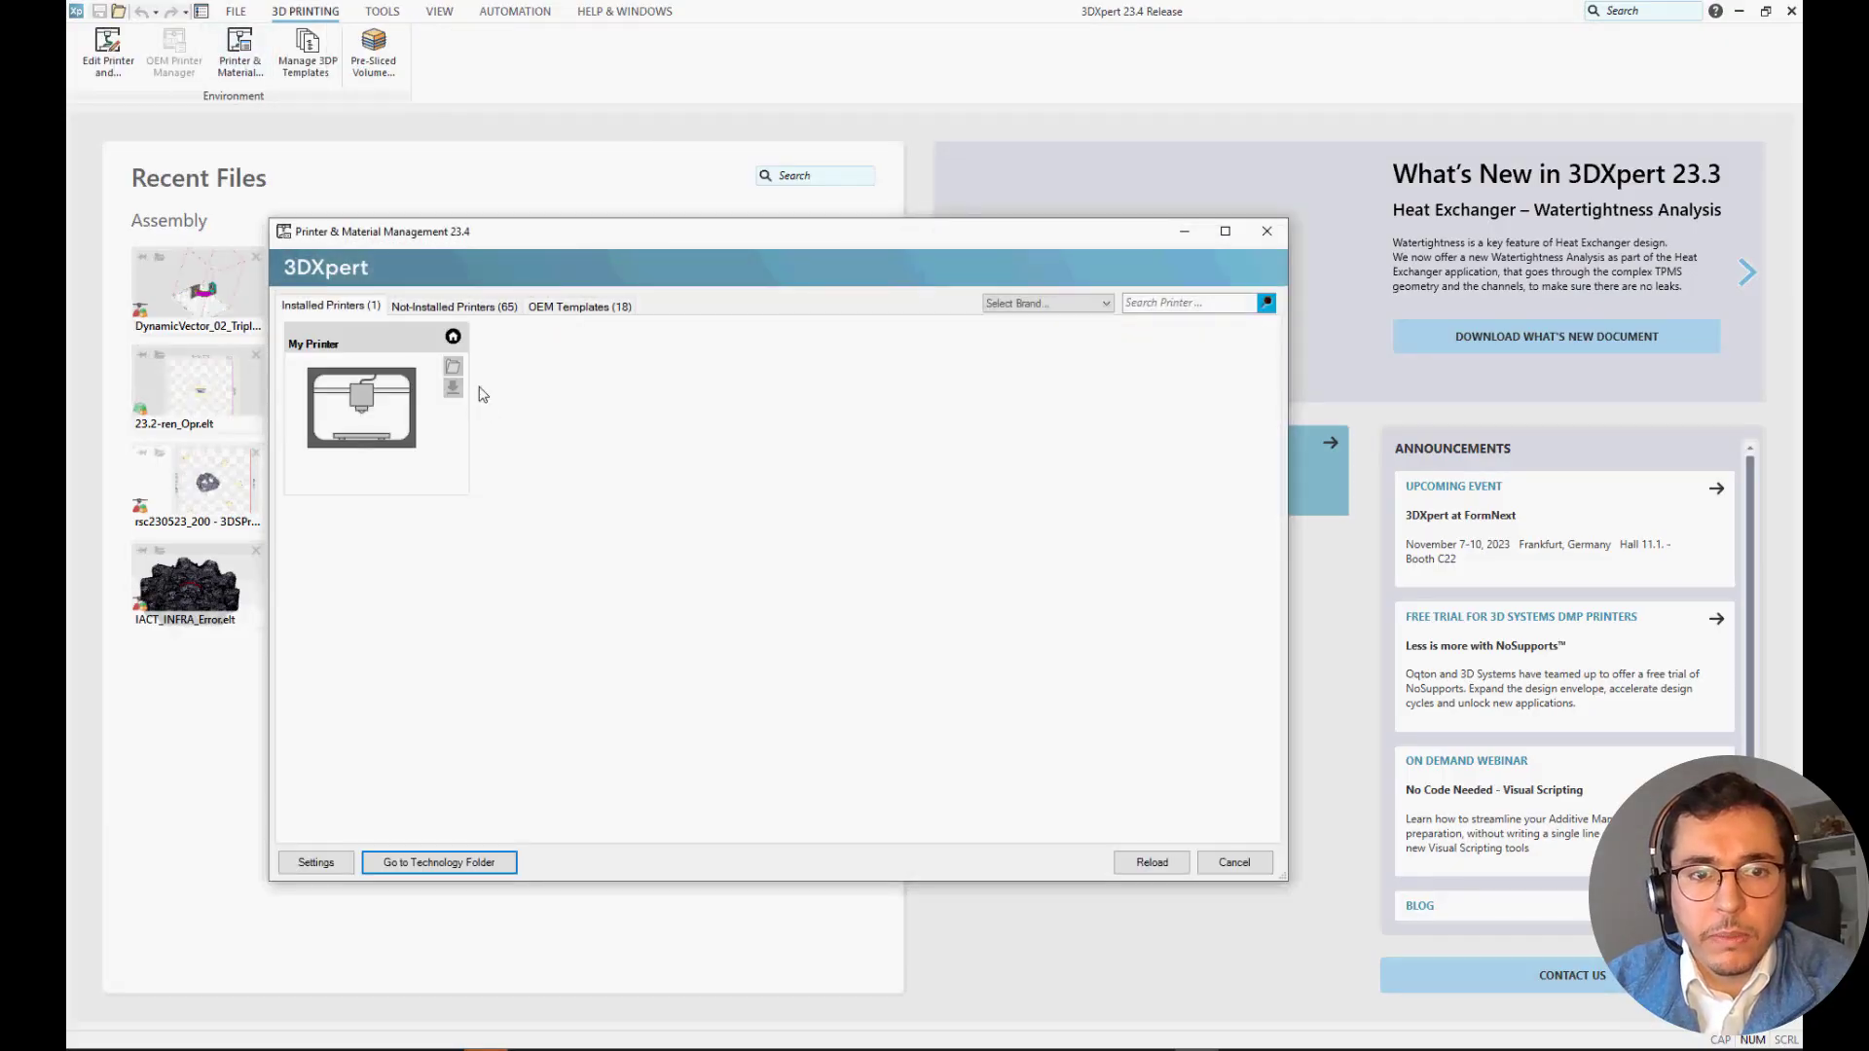
pyautogui.click(457, 308)
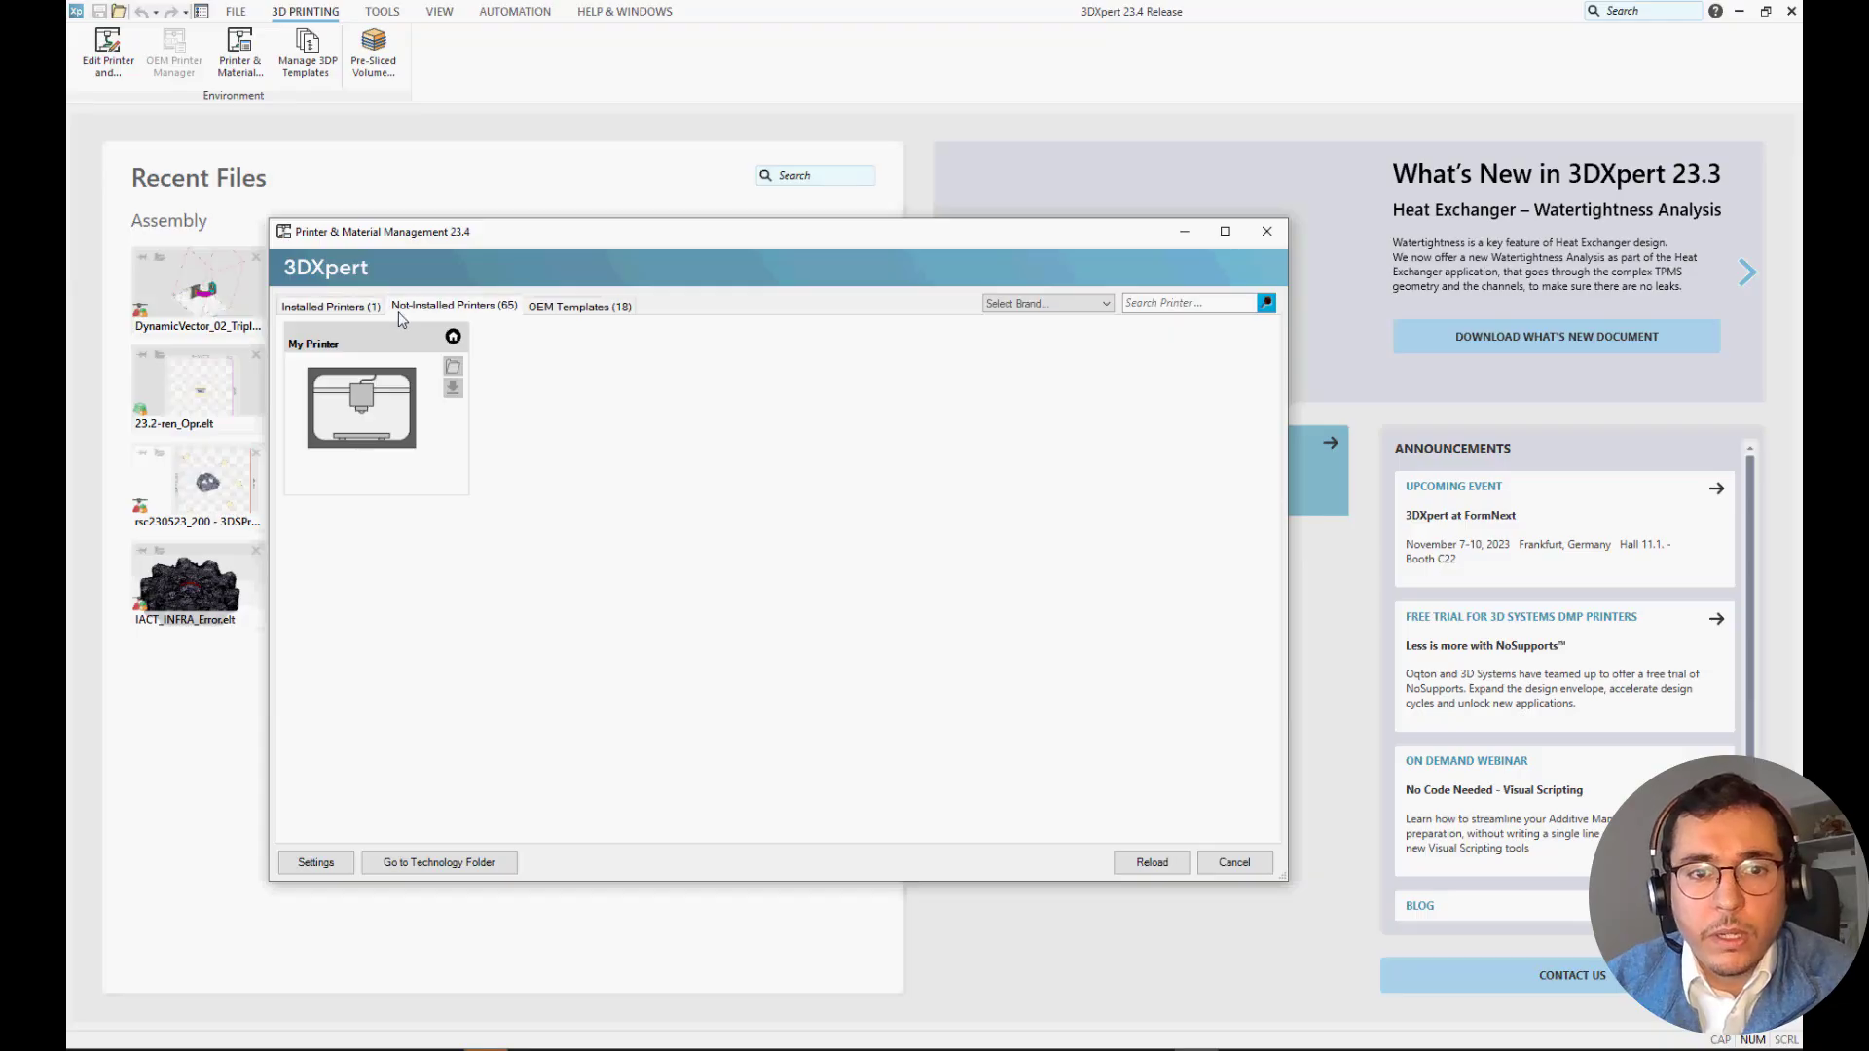
pyautogui.click(548, 310)
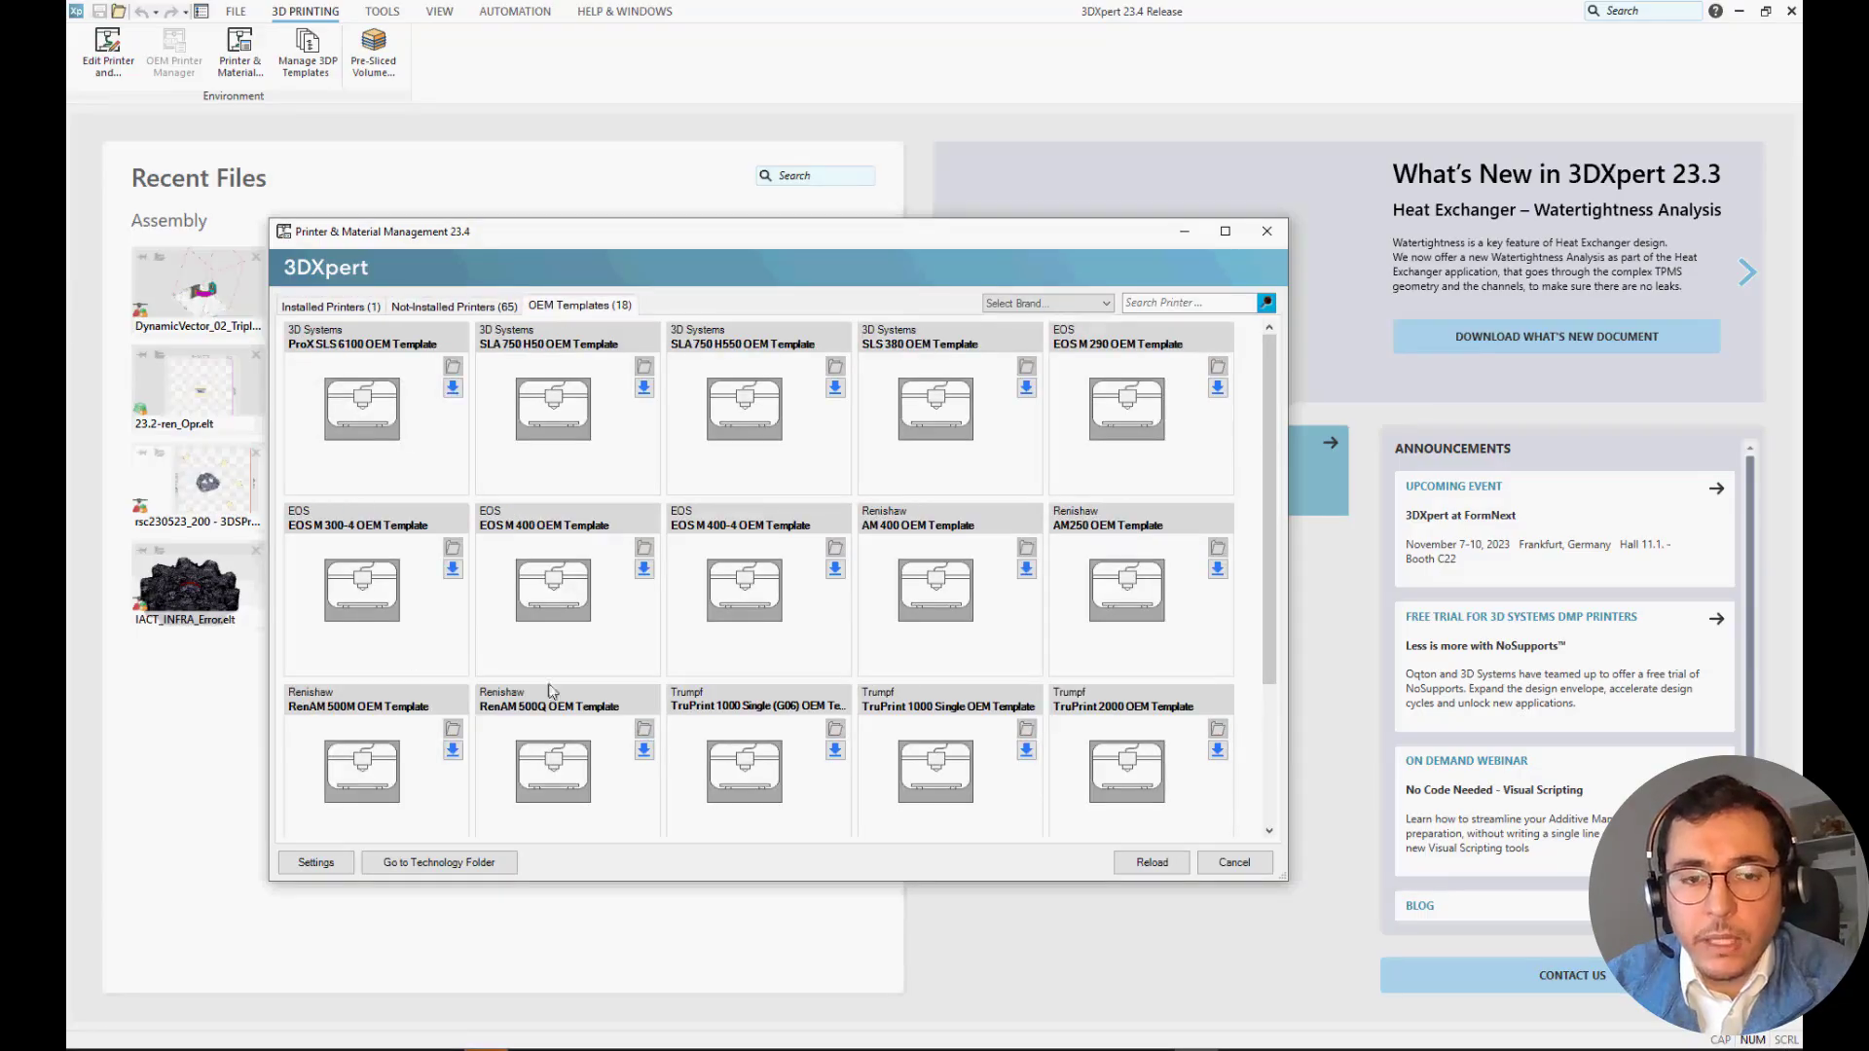
pyautogui.scroll(-1, 465, 672)
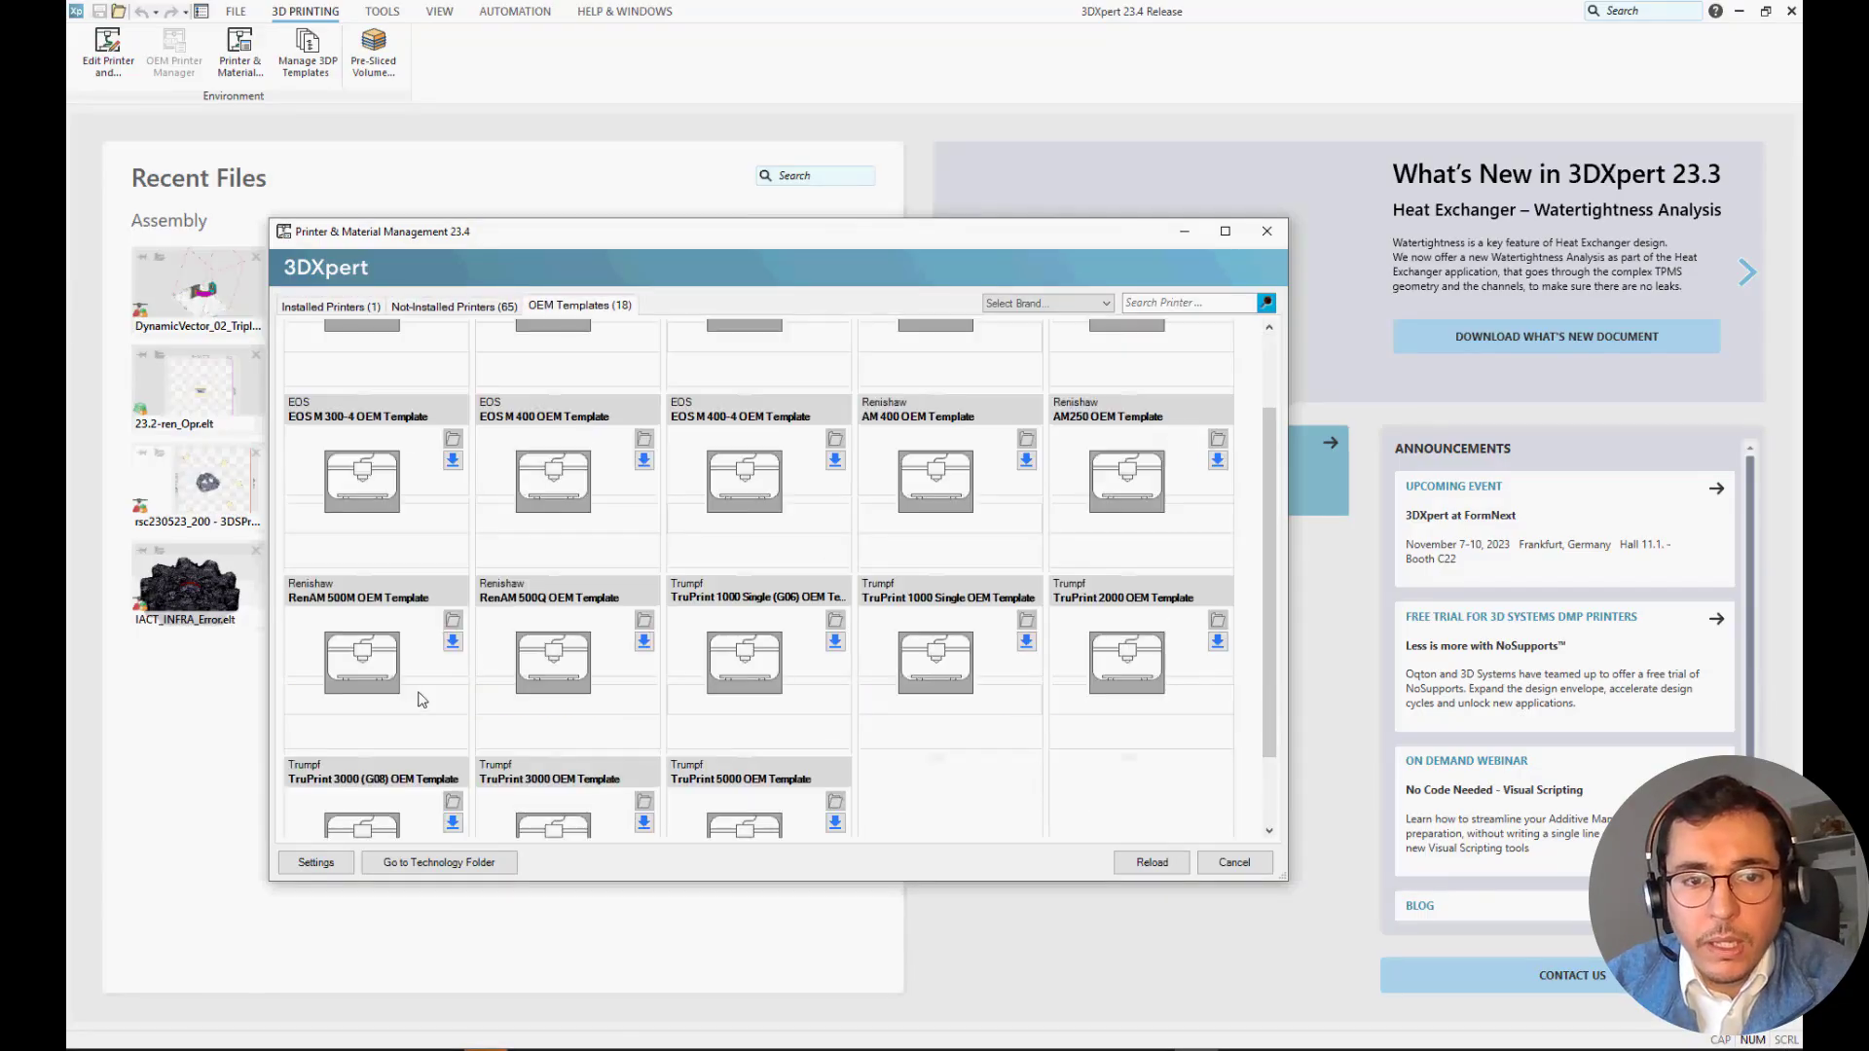
pyautogui.click(451, 645)
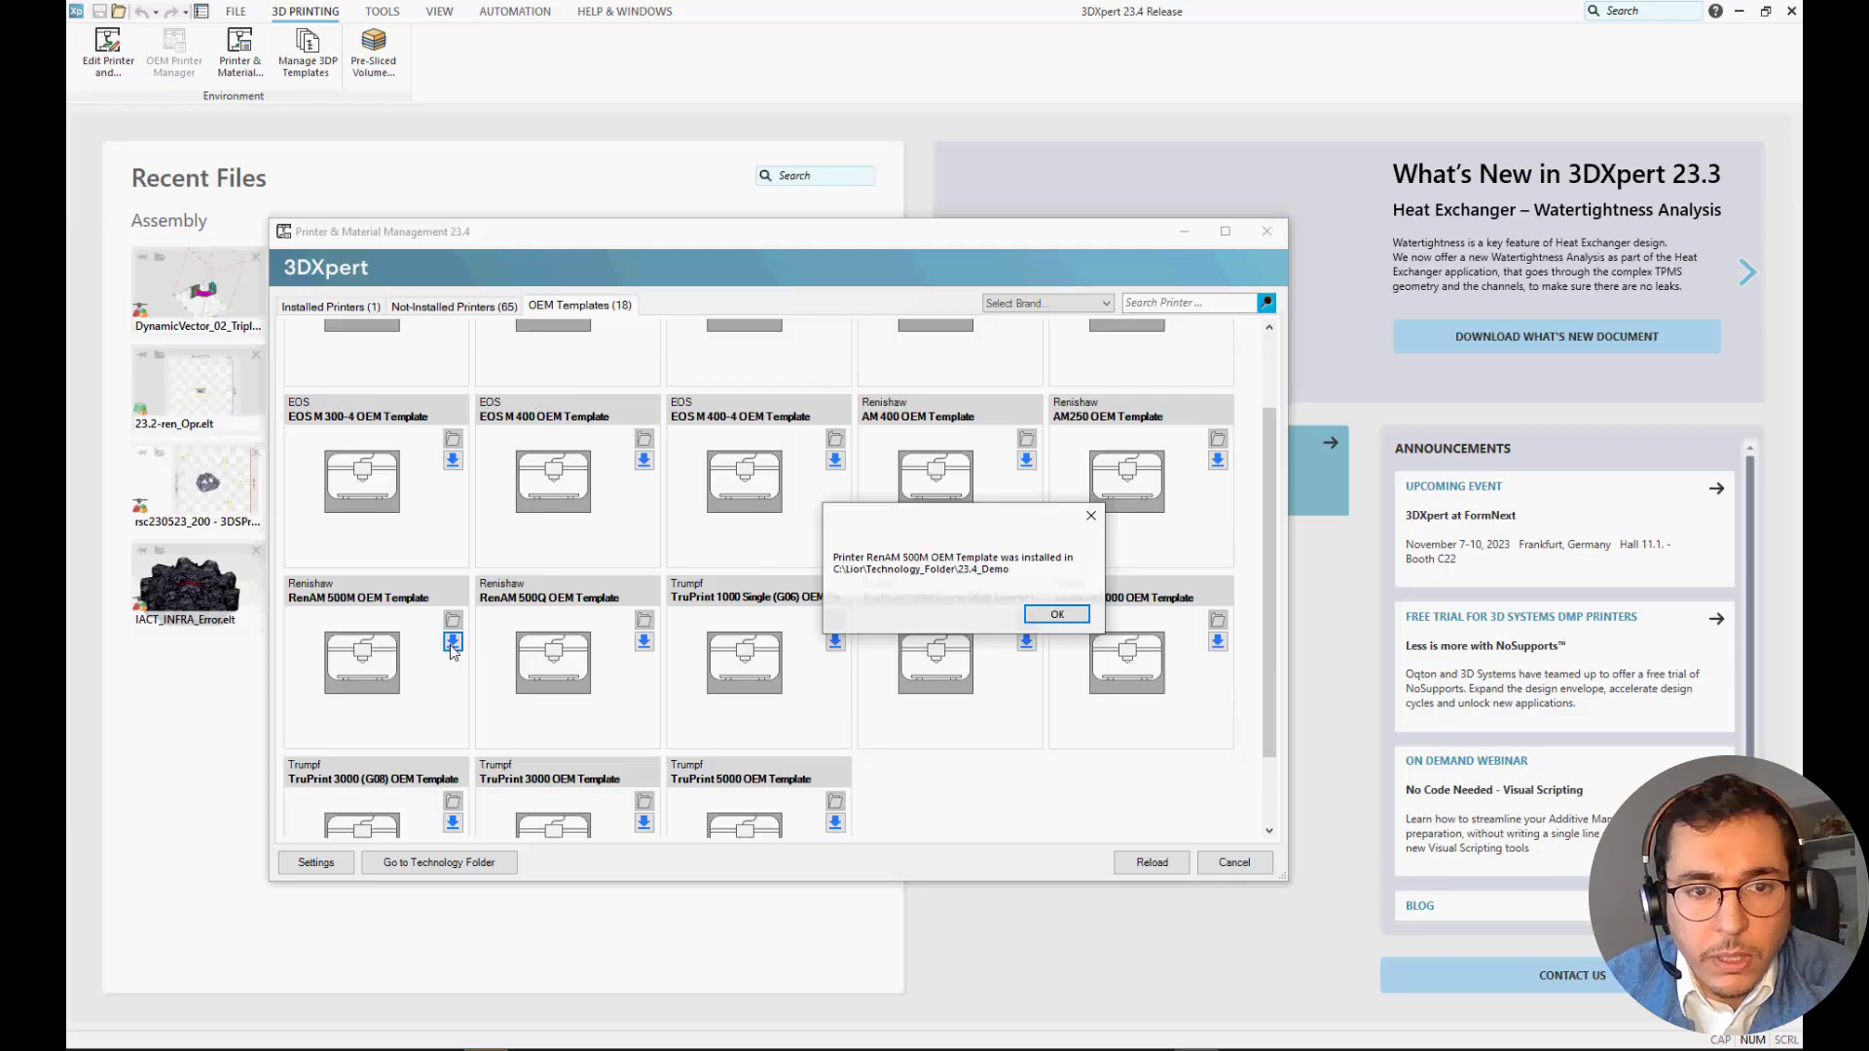
pyautogui.click(1055, 614)
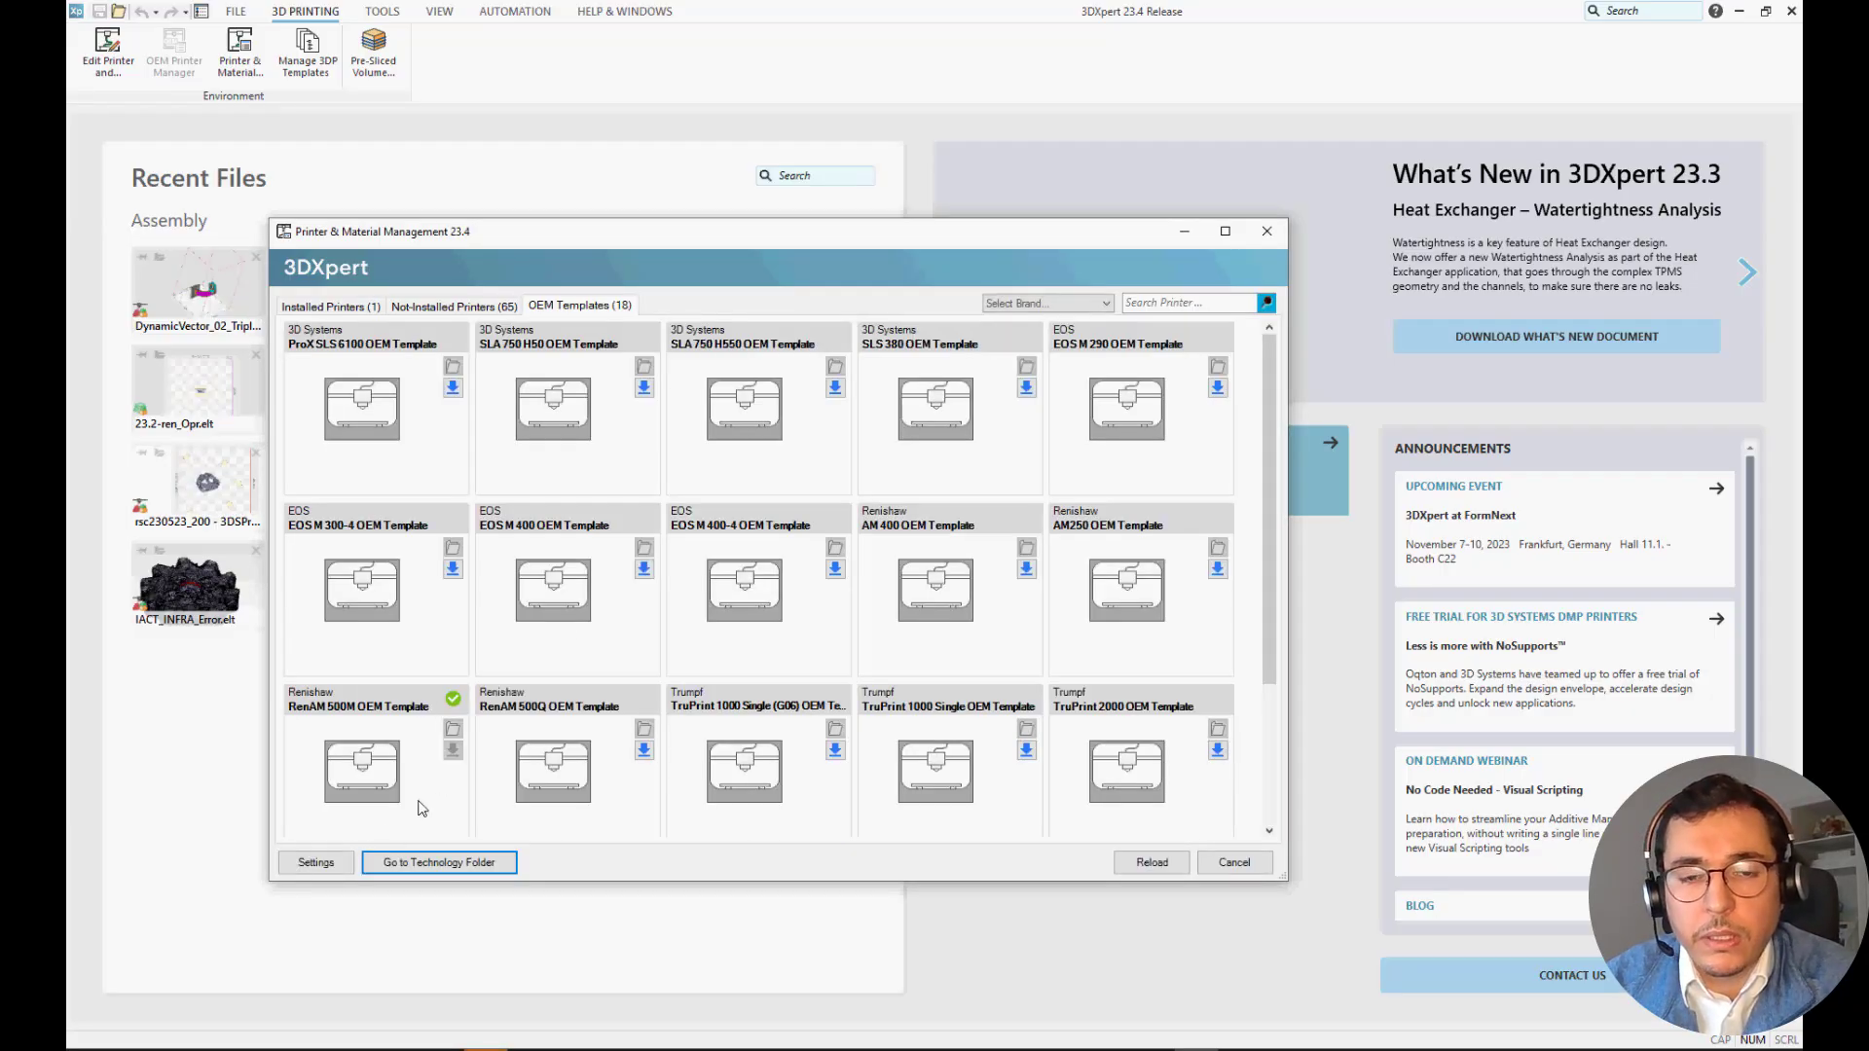
pyautogui.press('Escape')
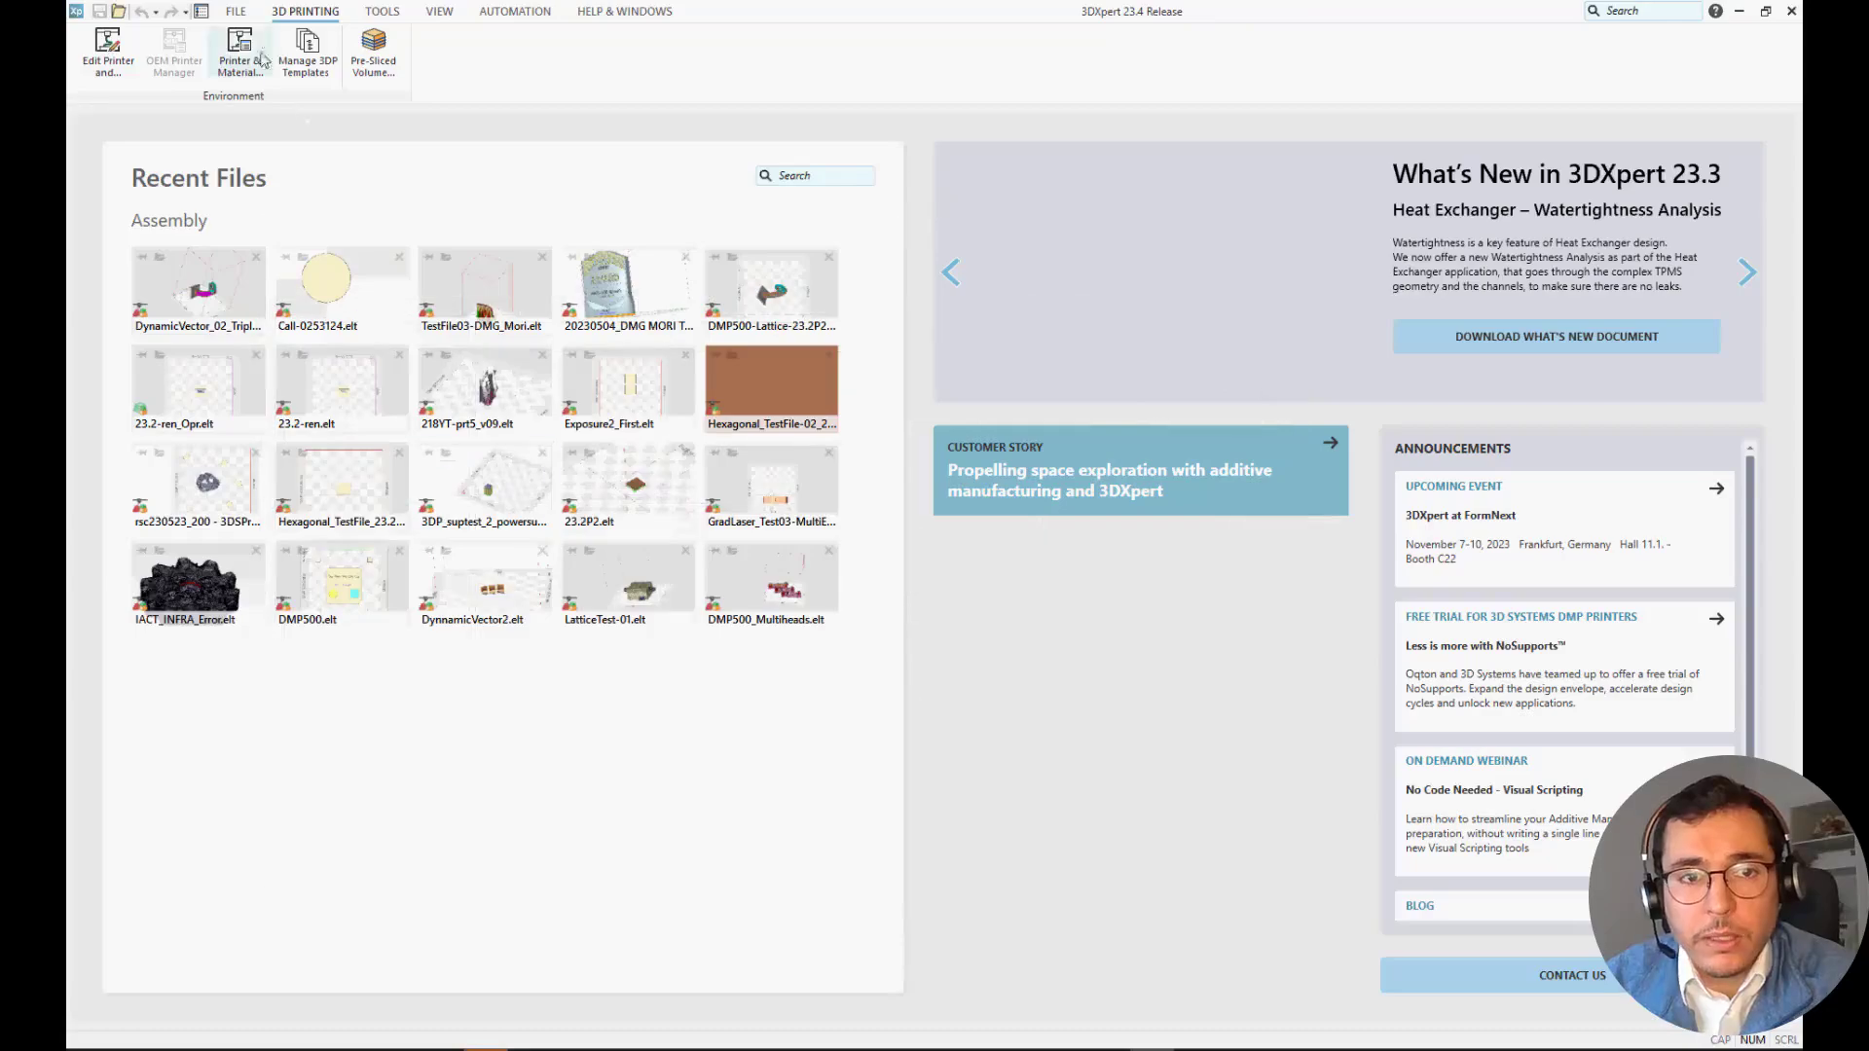
# Start a new 3D printing project and choose the RenAM 500M OEM Template in the OEM Printer Manager.
pyautogui.click(243, 14)
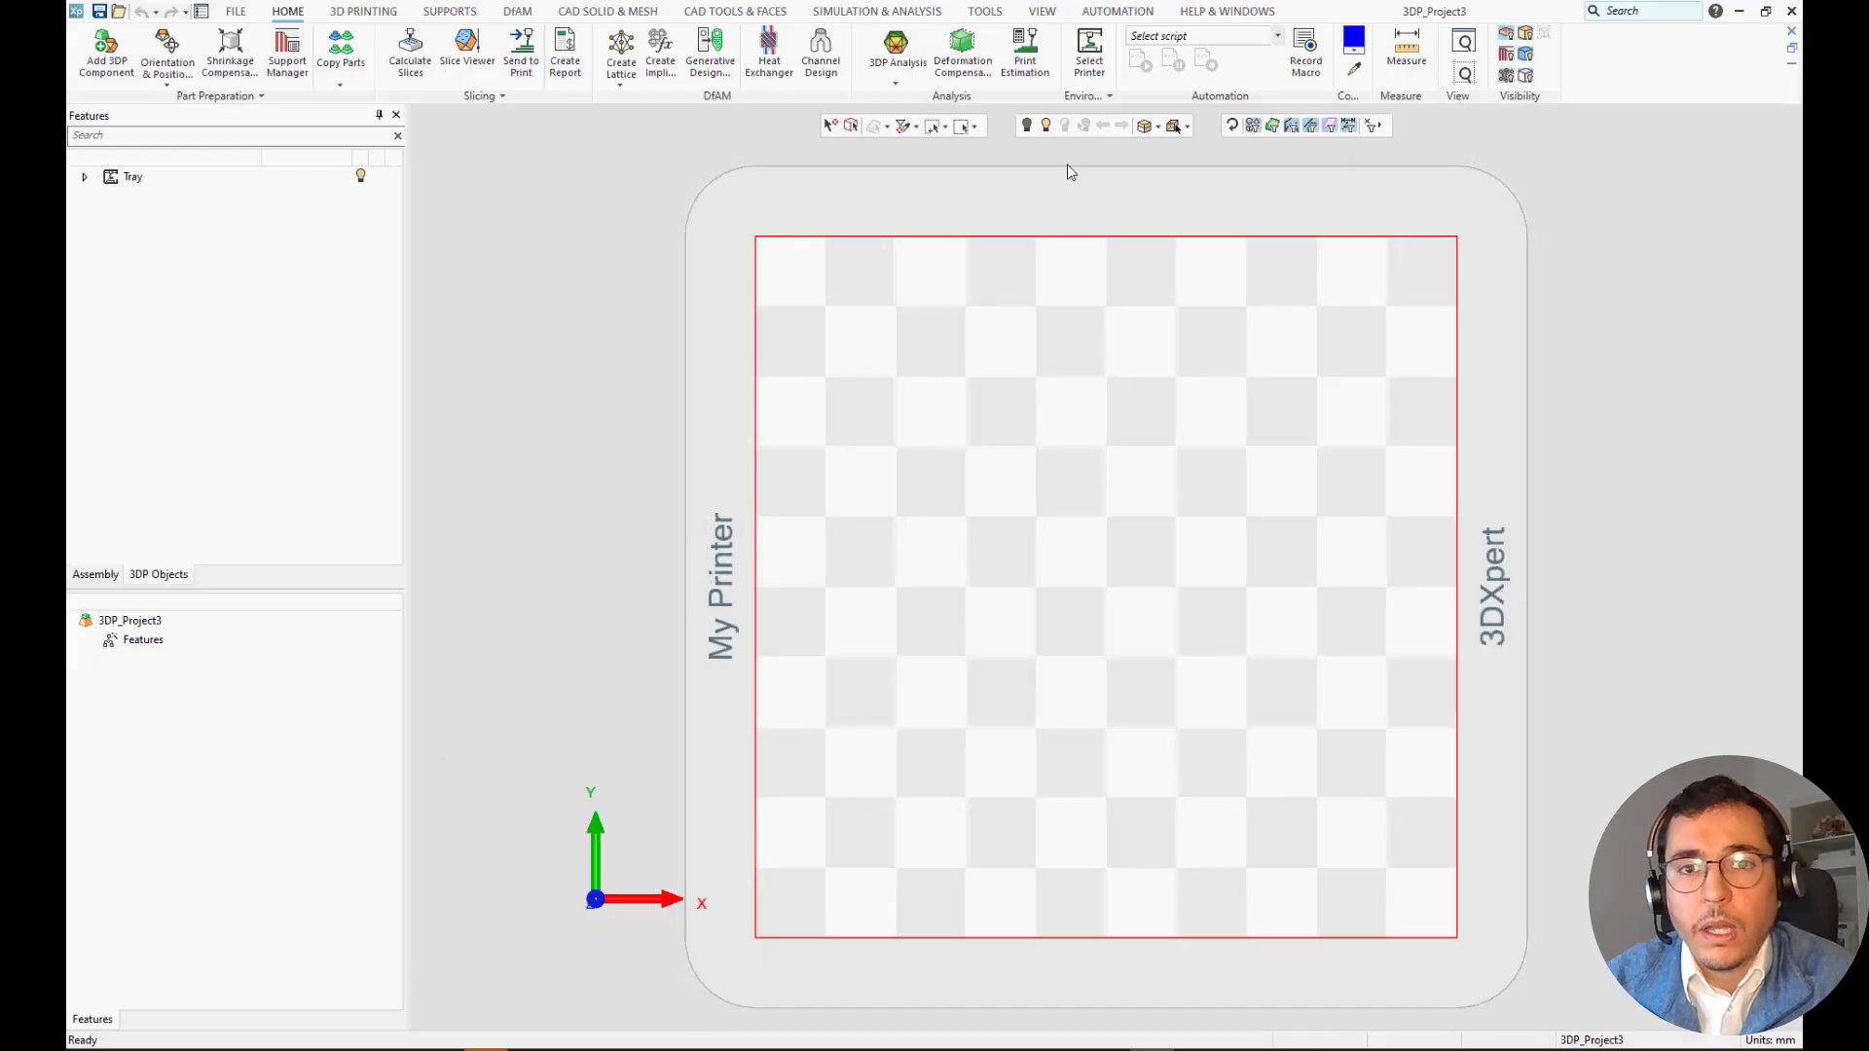
pyautogui.click(1088, 97)
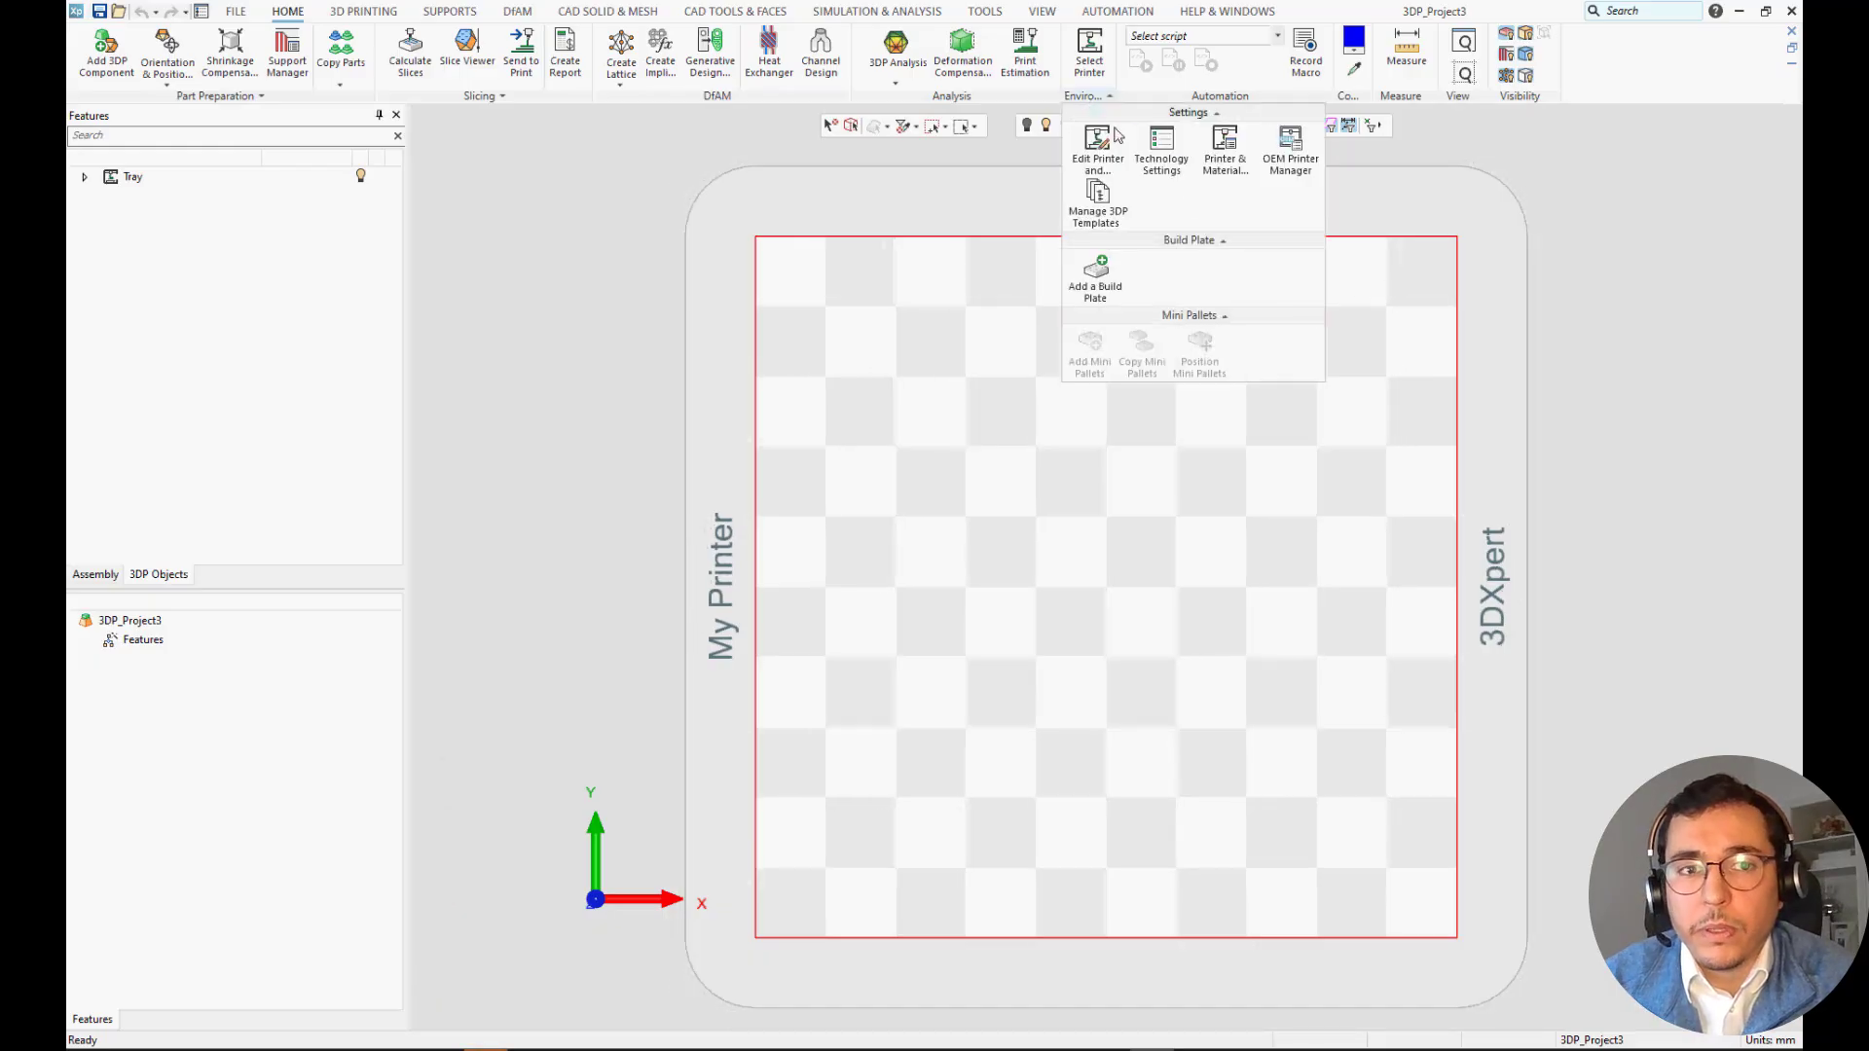
pyautogui.click(1293, 156)
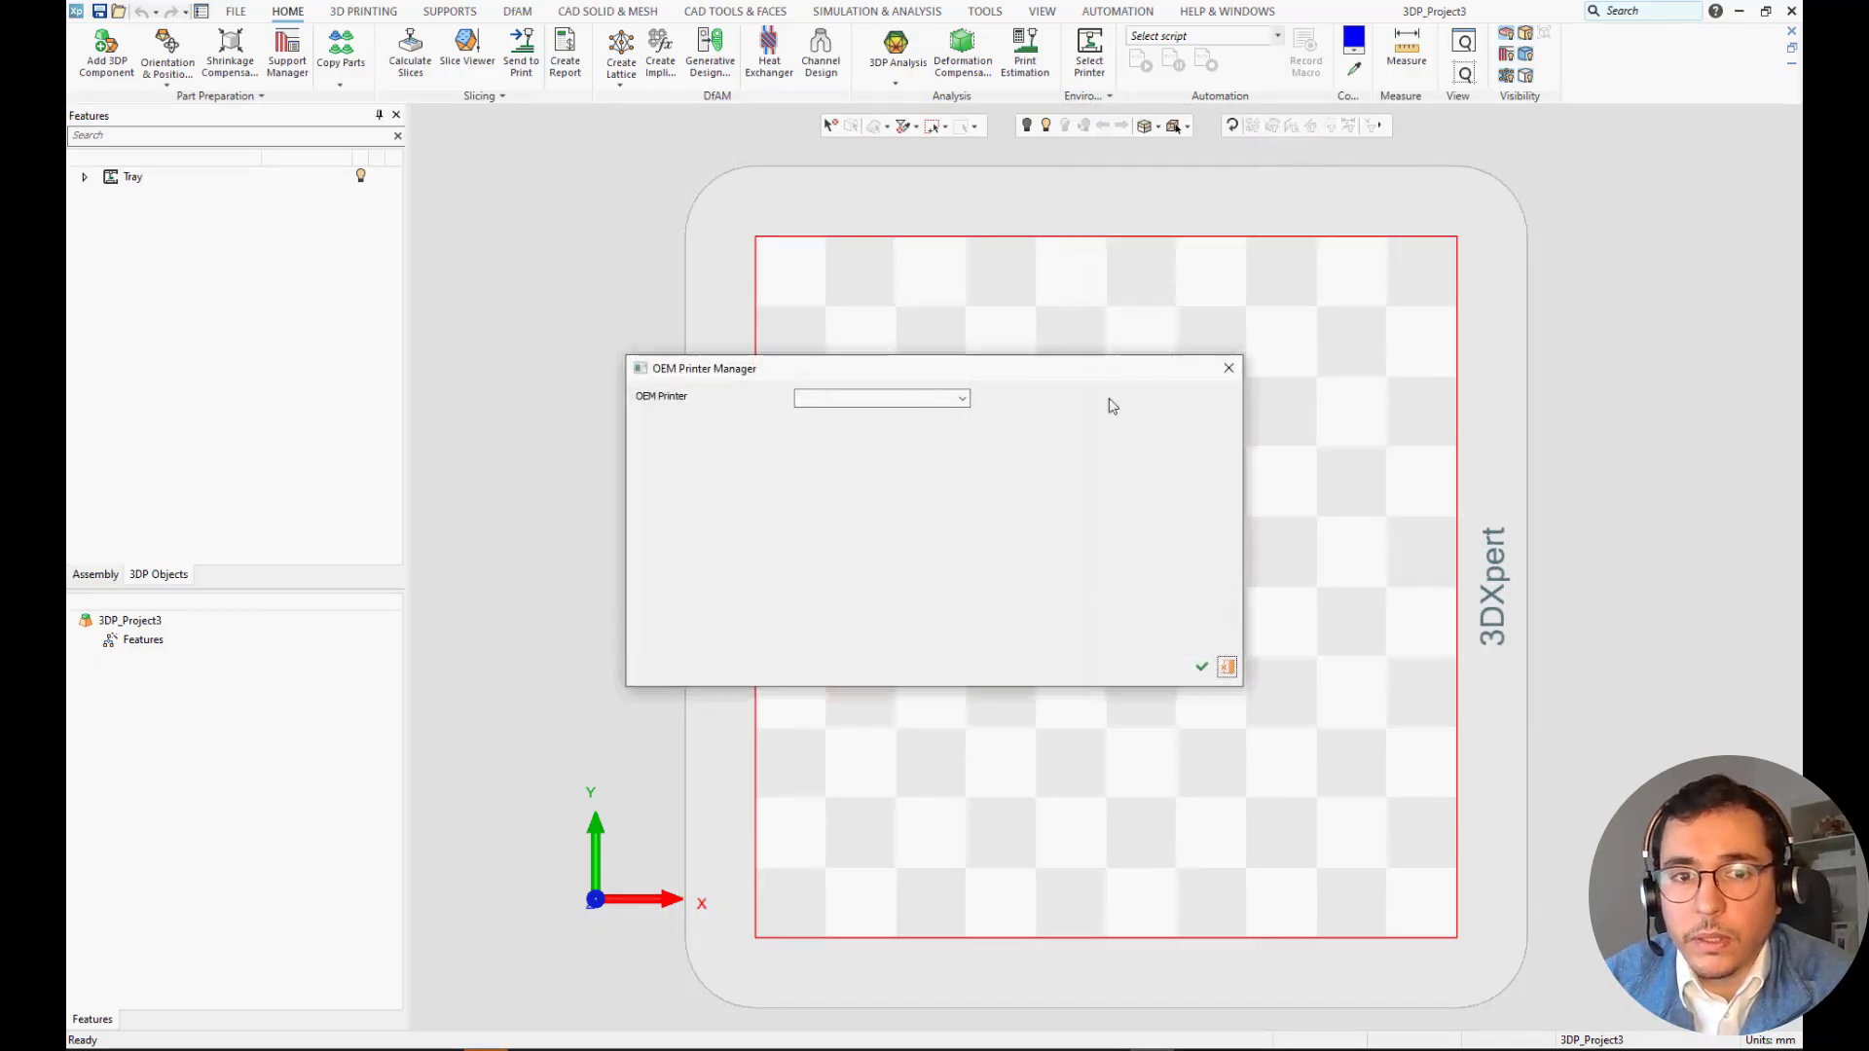
pyautogui.click(963, 401)
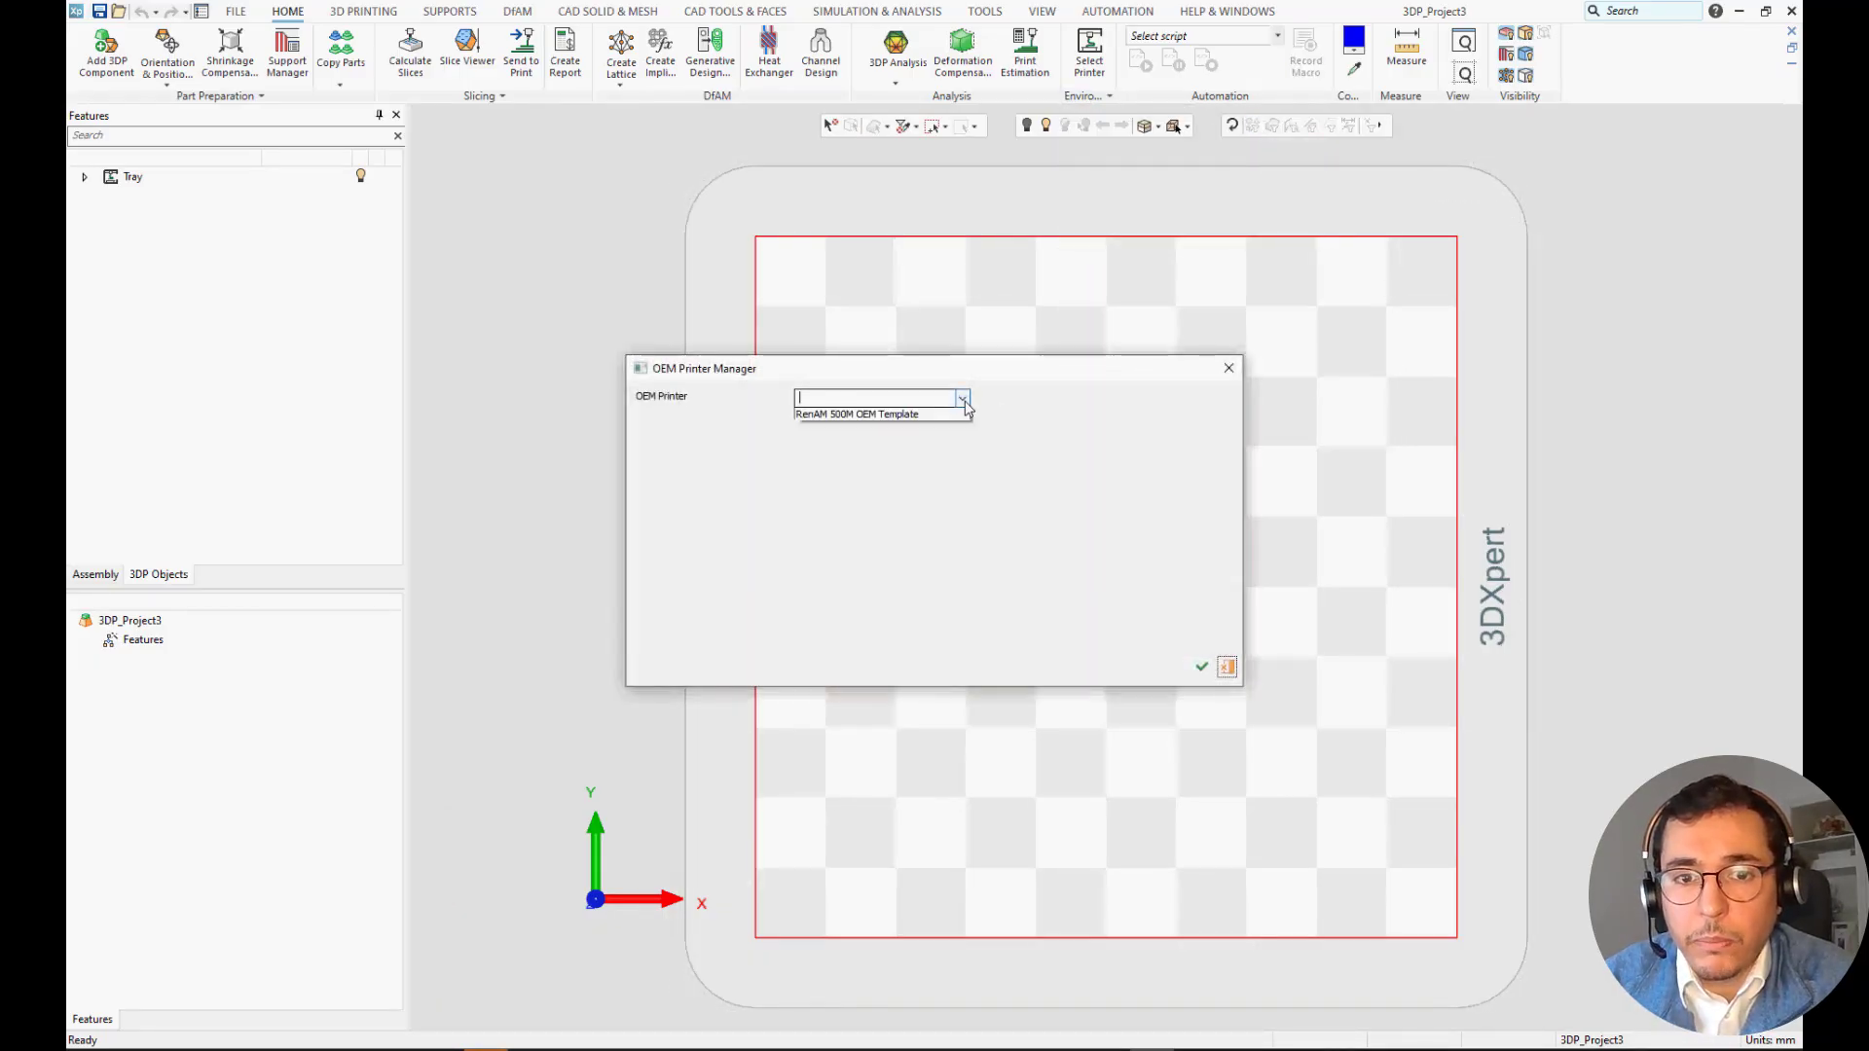
pyautogui.click(879, 416)
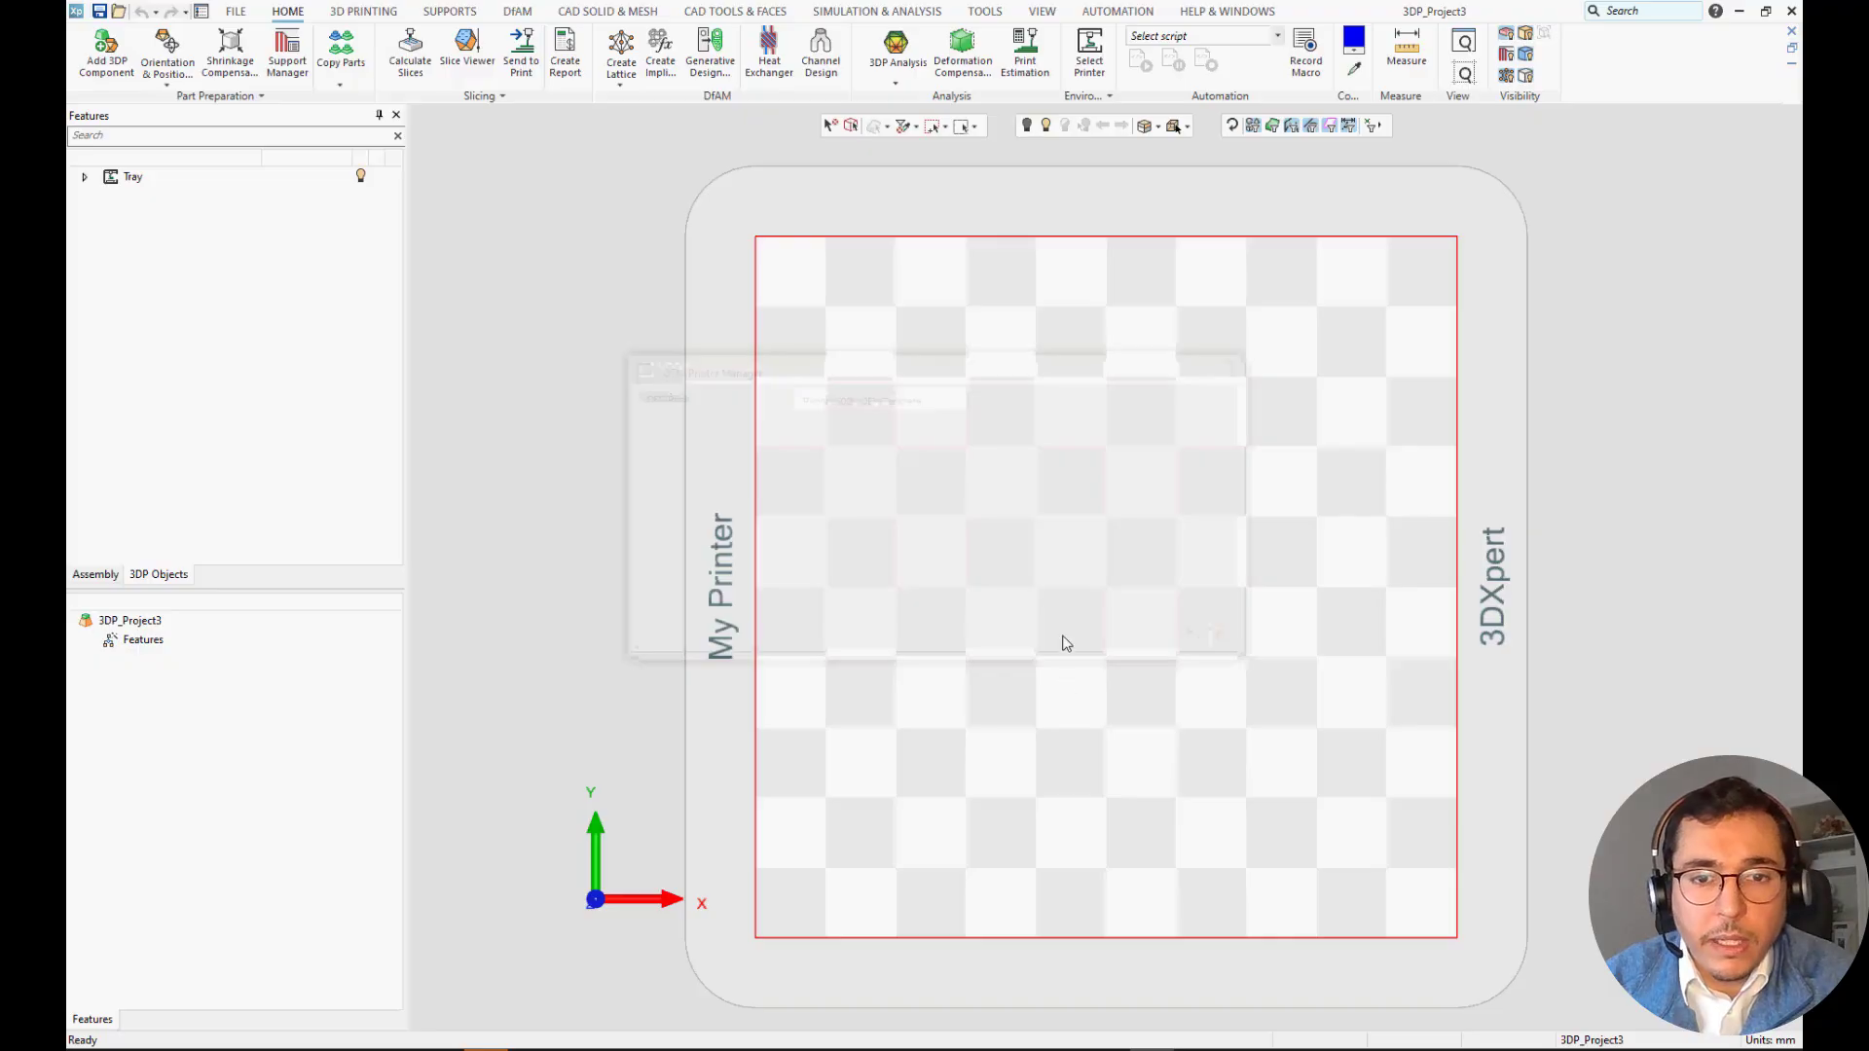
# Set the project's printer to RenAM500M with the material Ti6Al4V.
pyautogui.click(1100, 54)
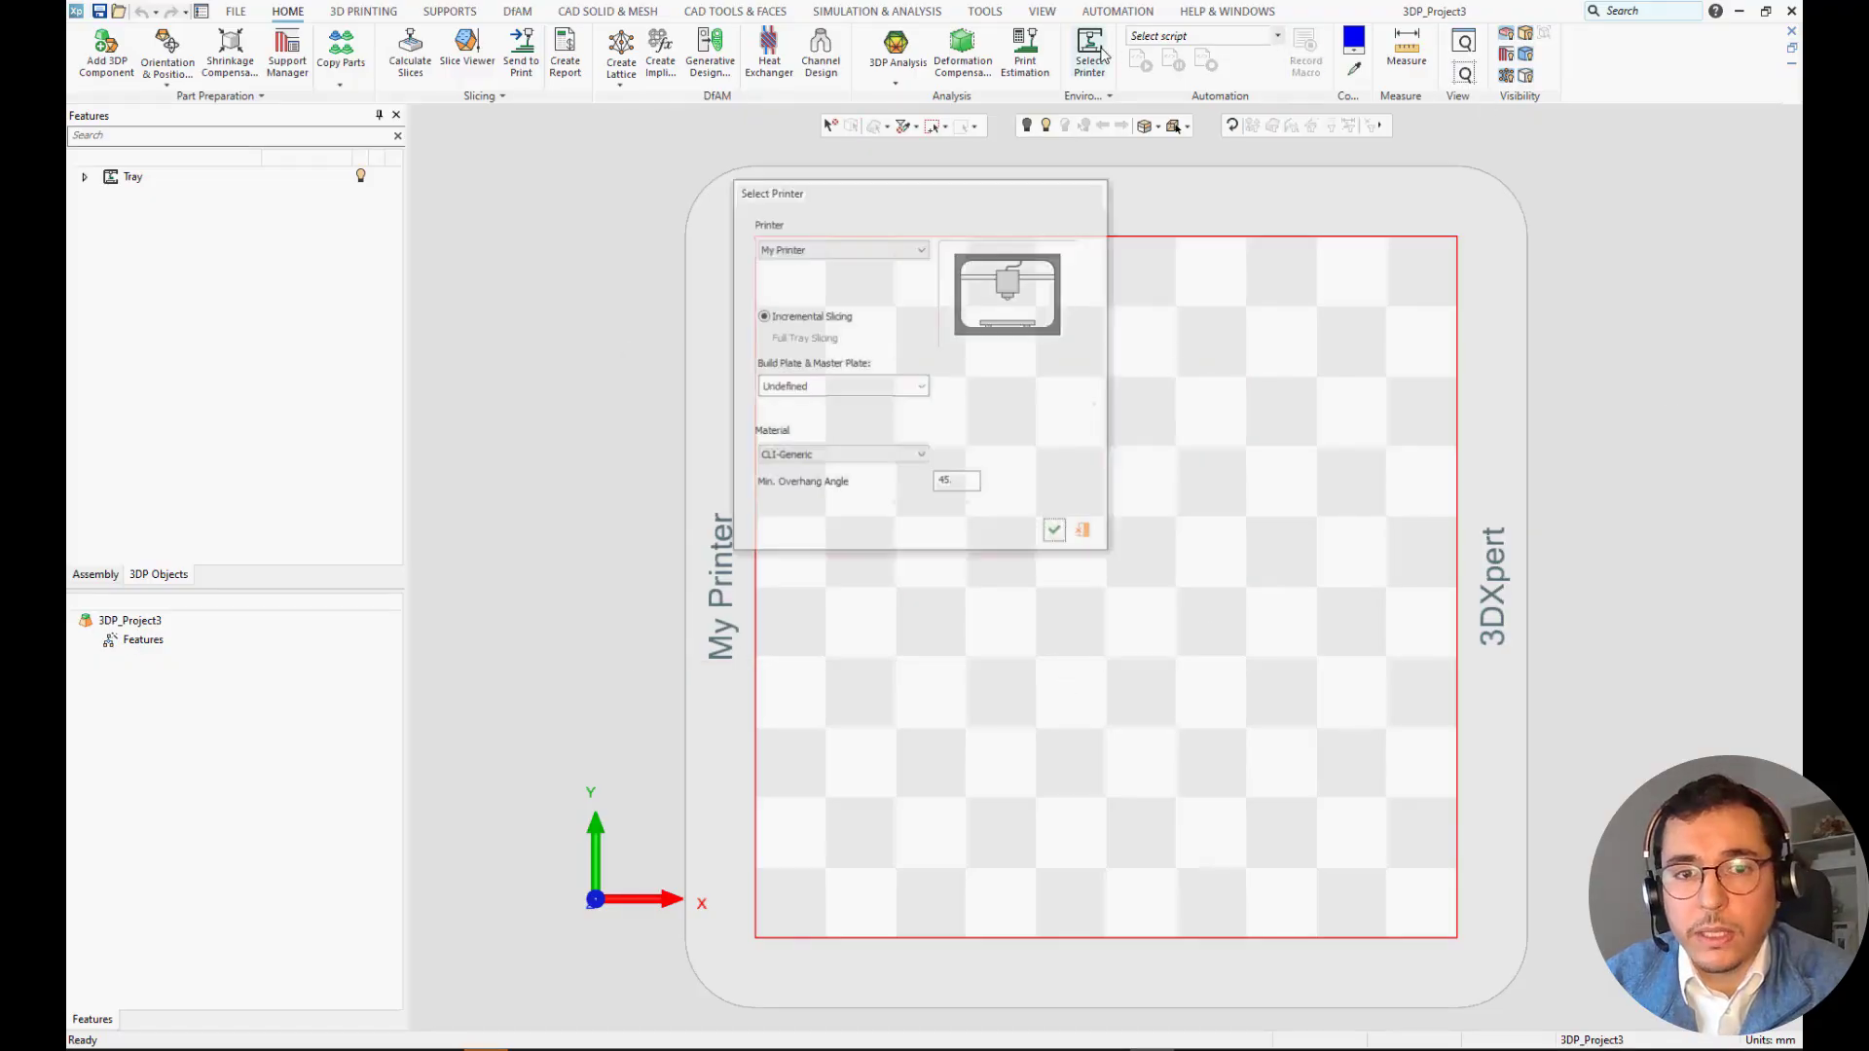
pyautogui.click(872, 249)
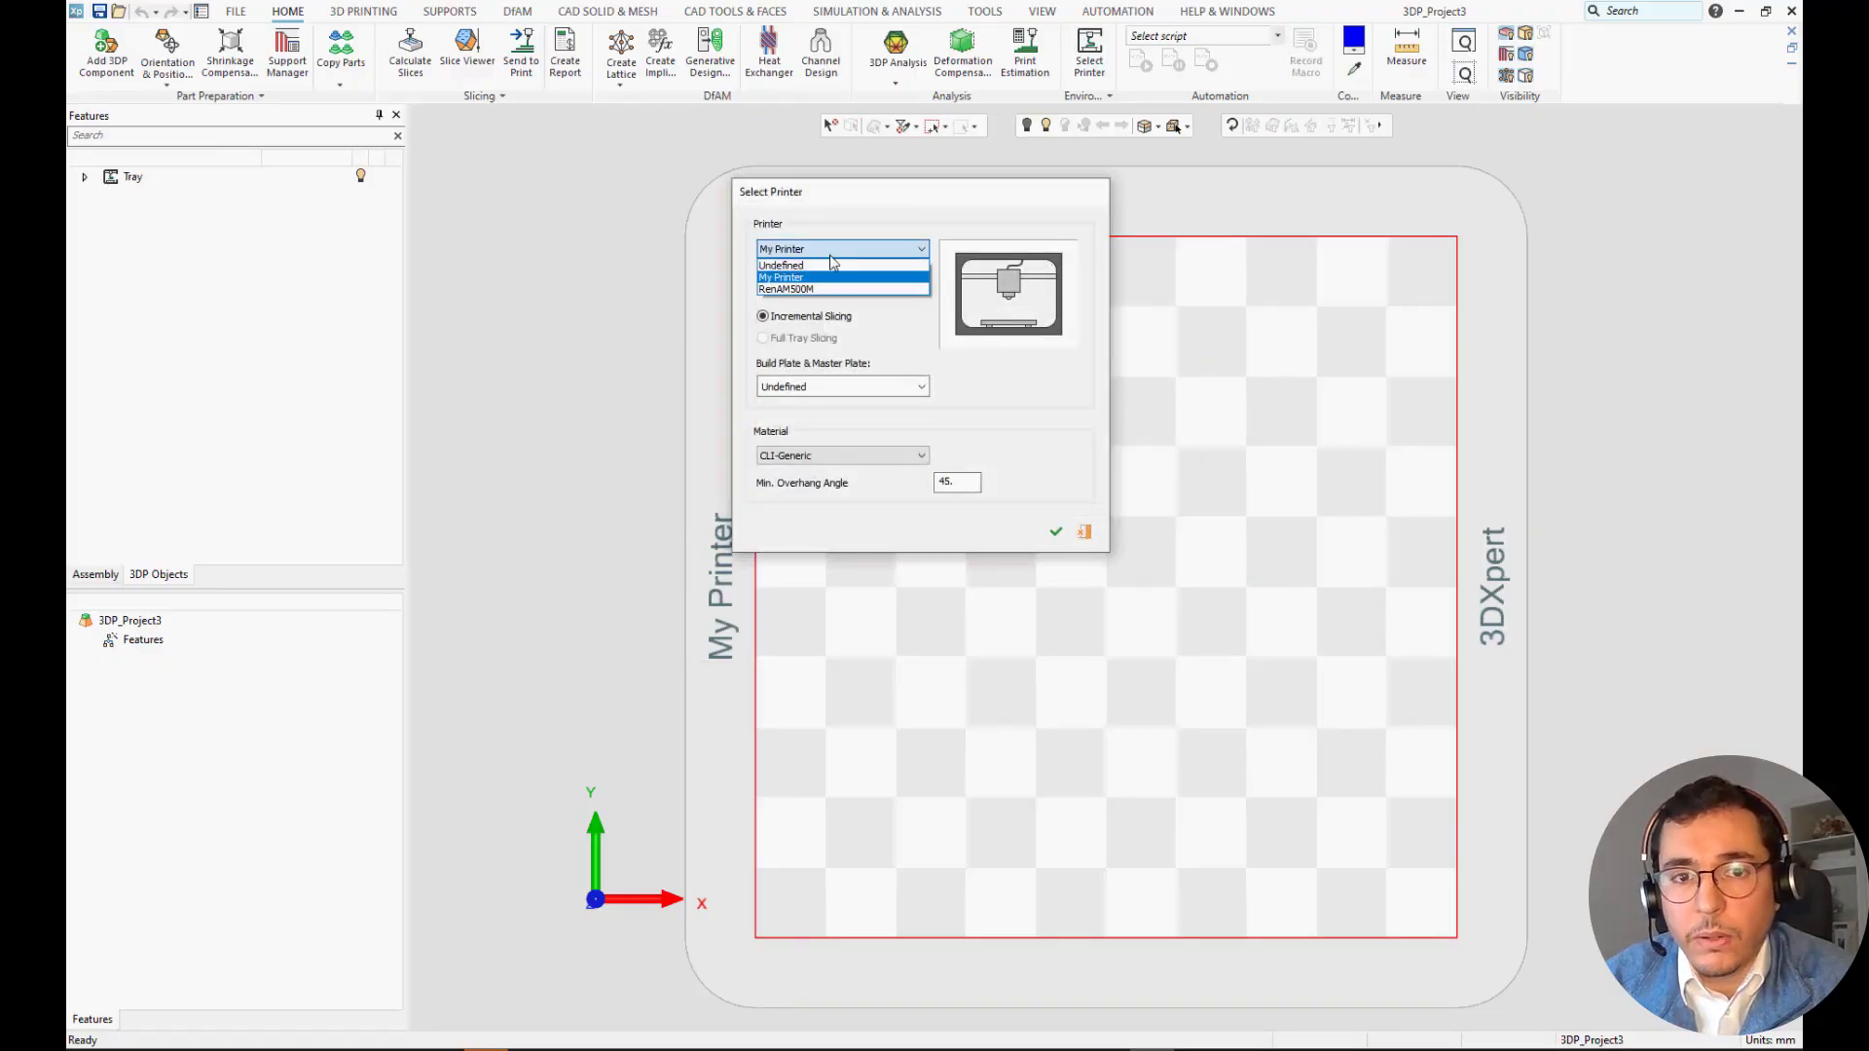
pyautogui.click(789, 289)
pyautogui.click(832, 456)
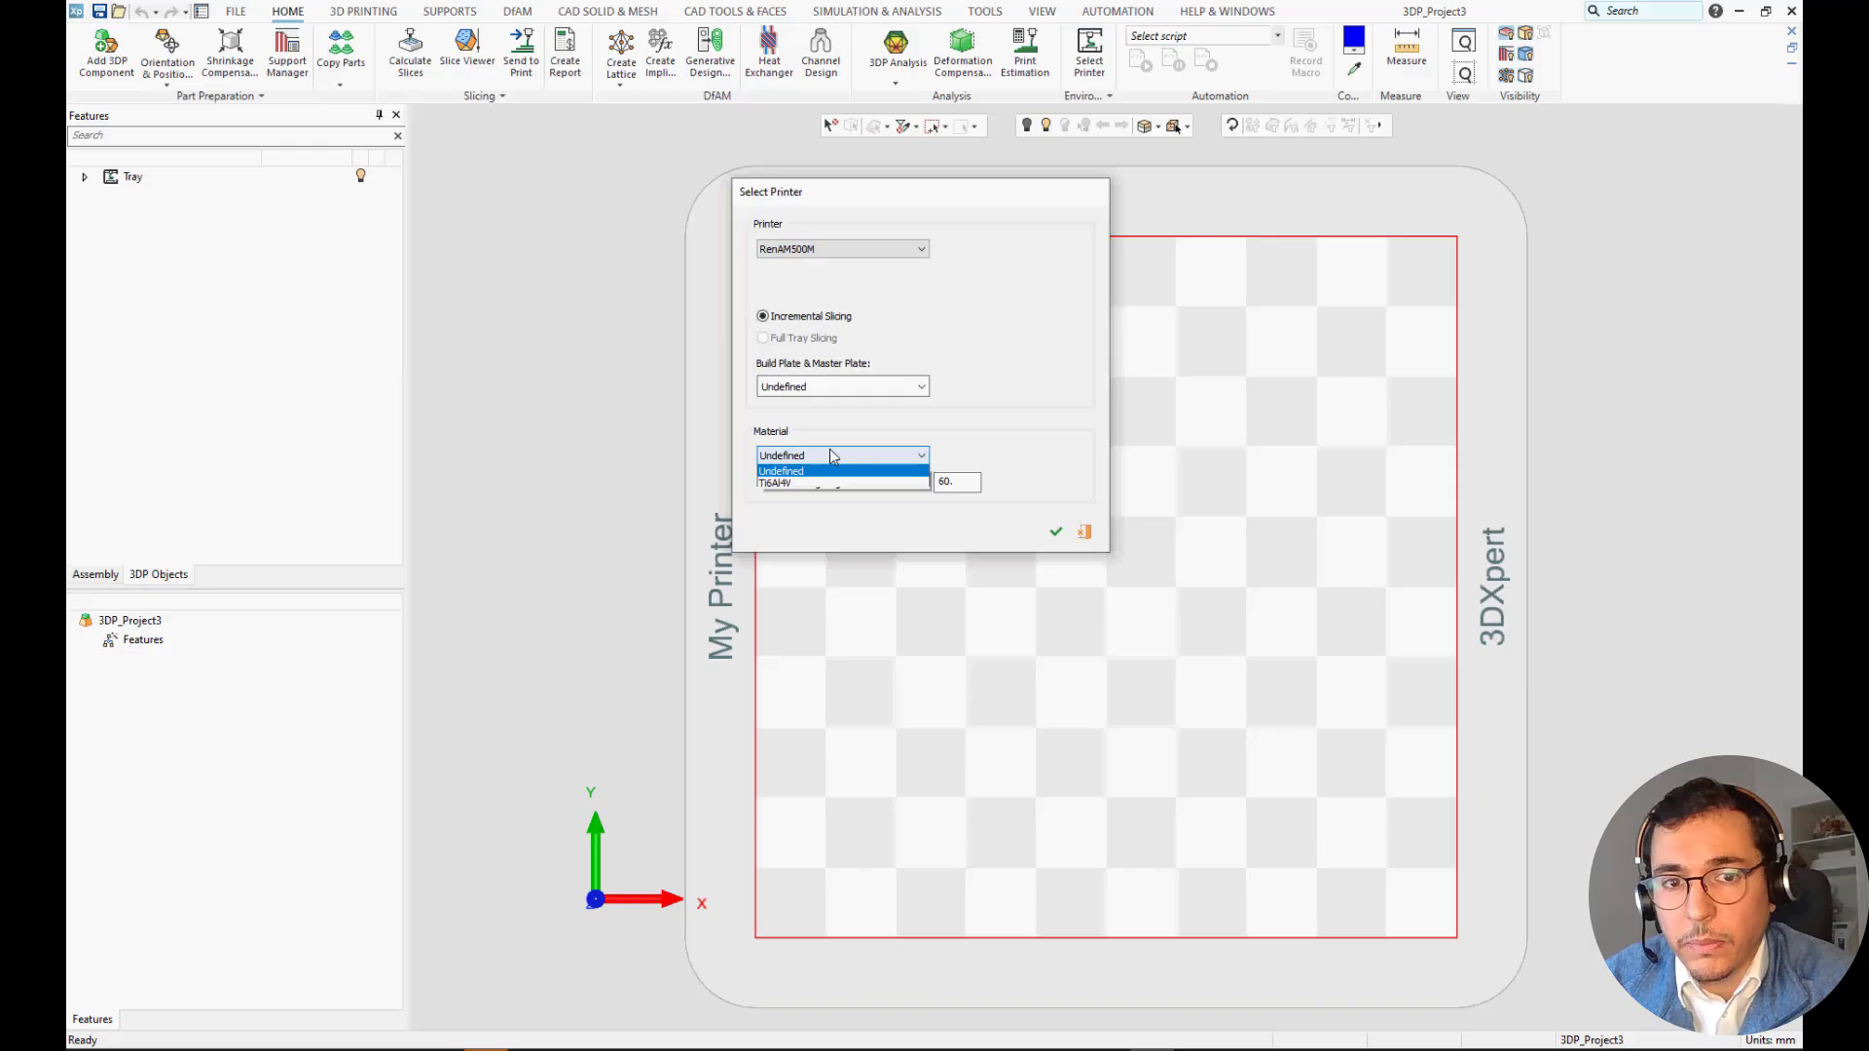
pyautogui.click(797, 485)
pyautogui.click(1055, 531)
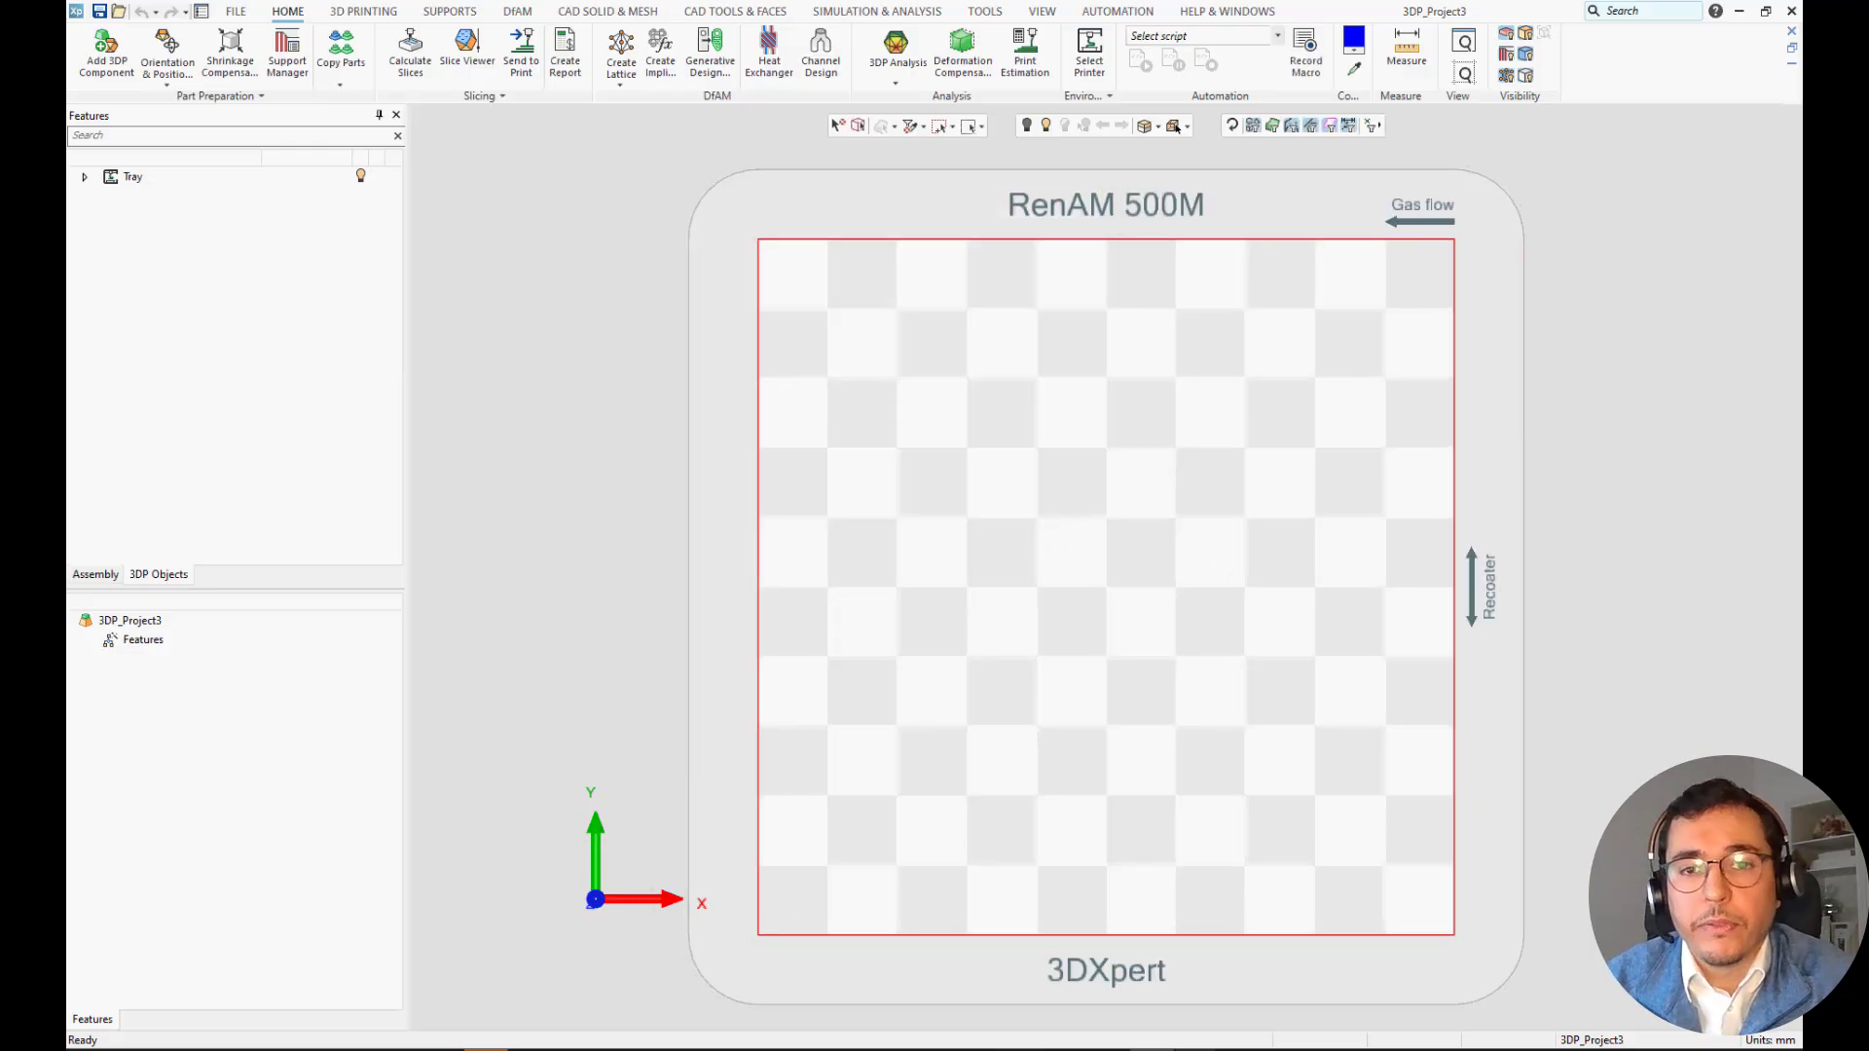
# Reload the printer list in Printer & Material Management and view the installed printers.
pyautogui.click(1207, 1049)
pyautogui.click(1151, 864)
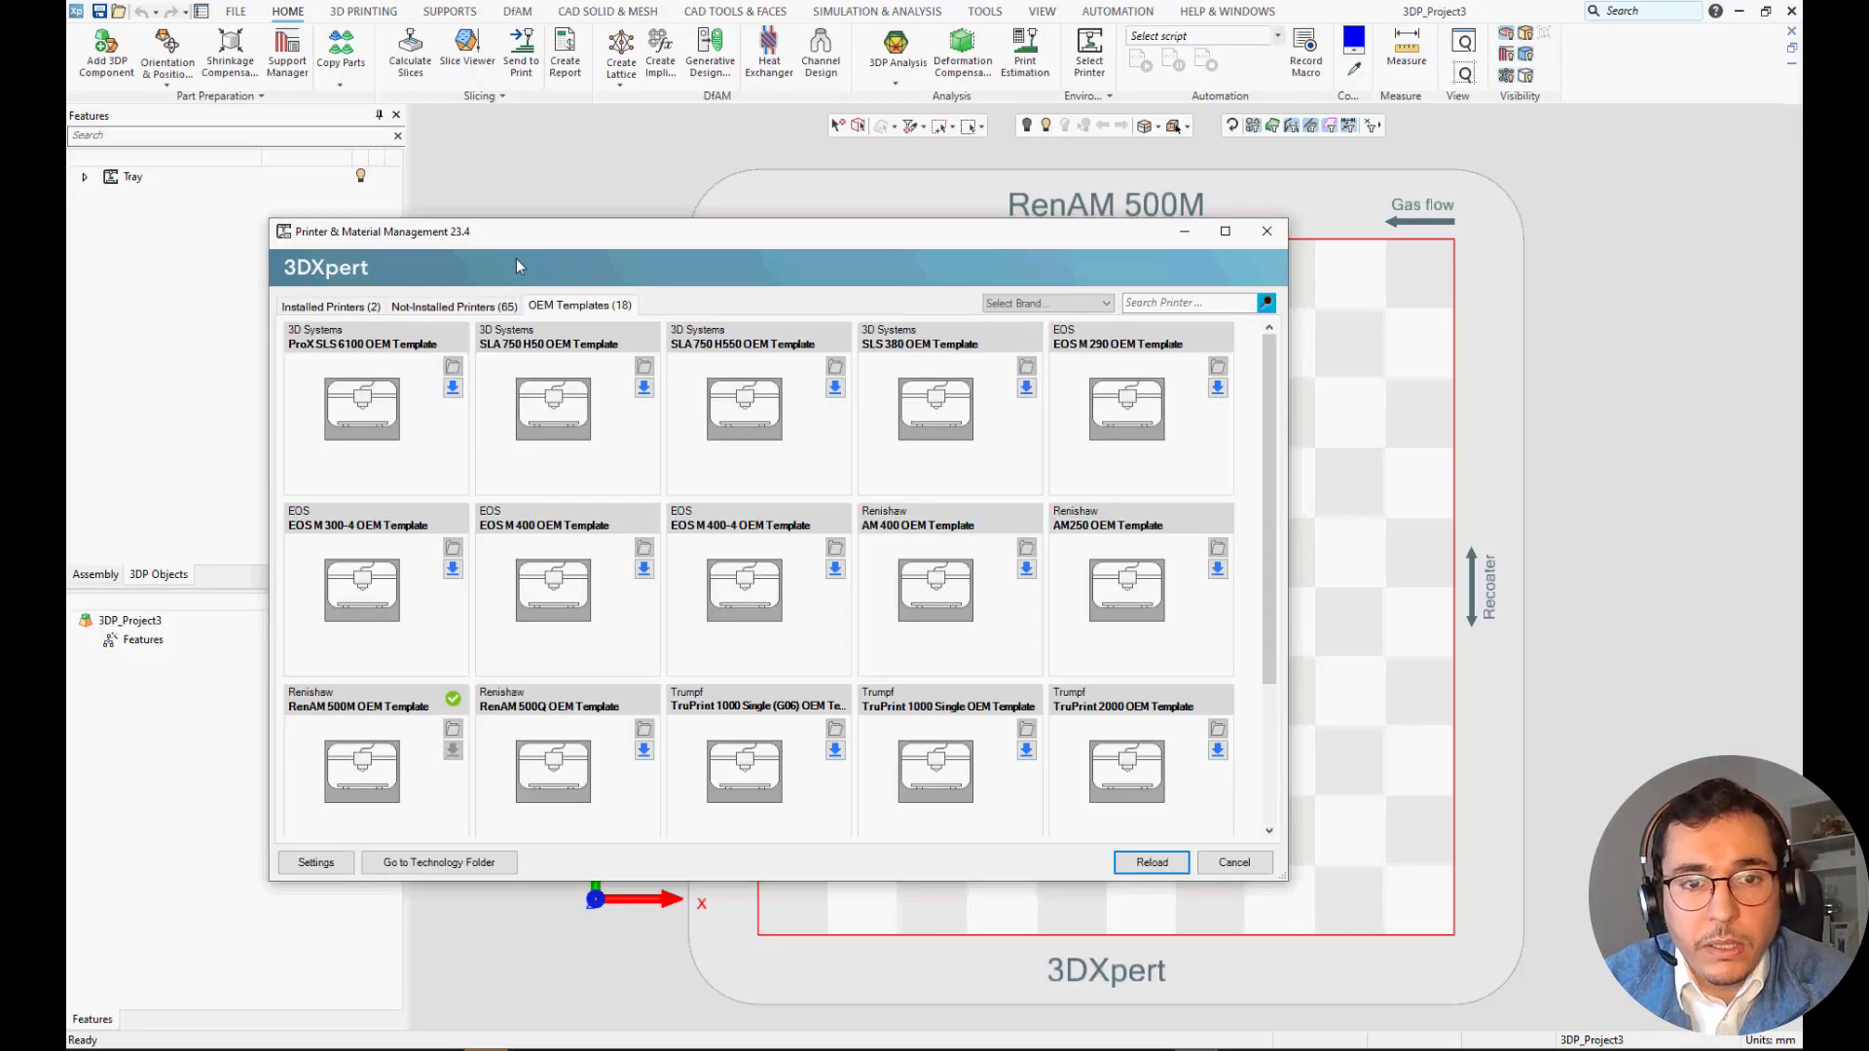
pyautogui.click(358, 307)
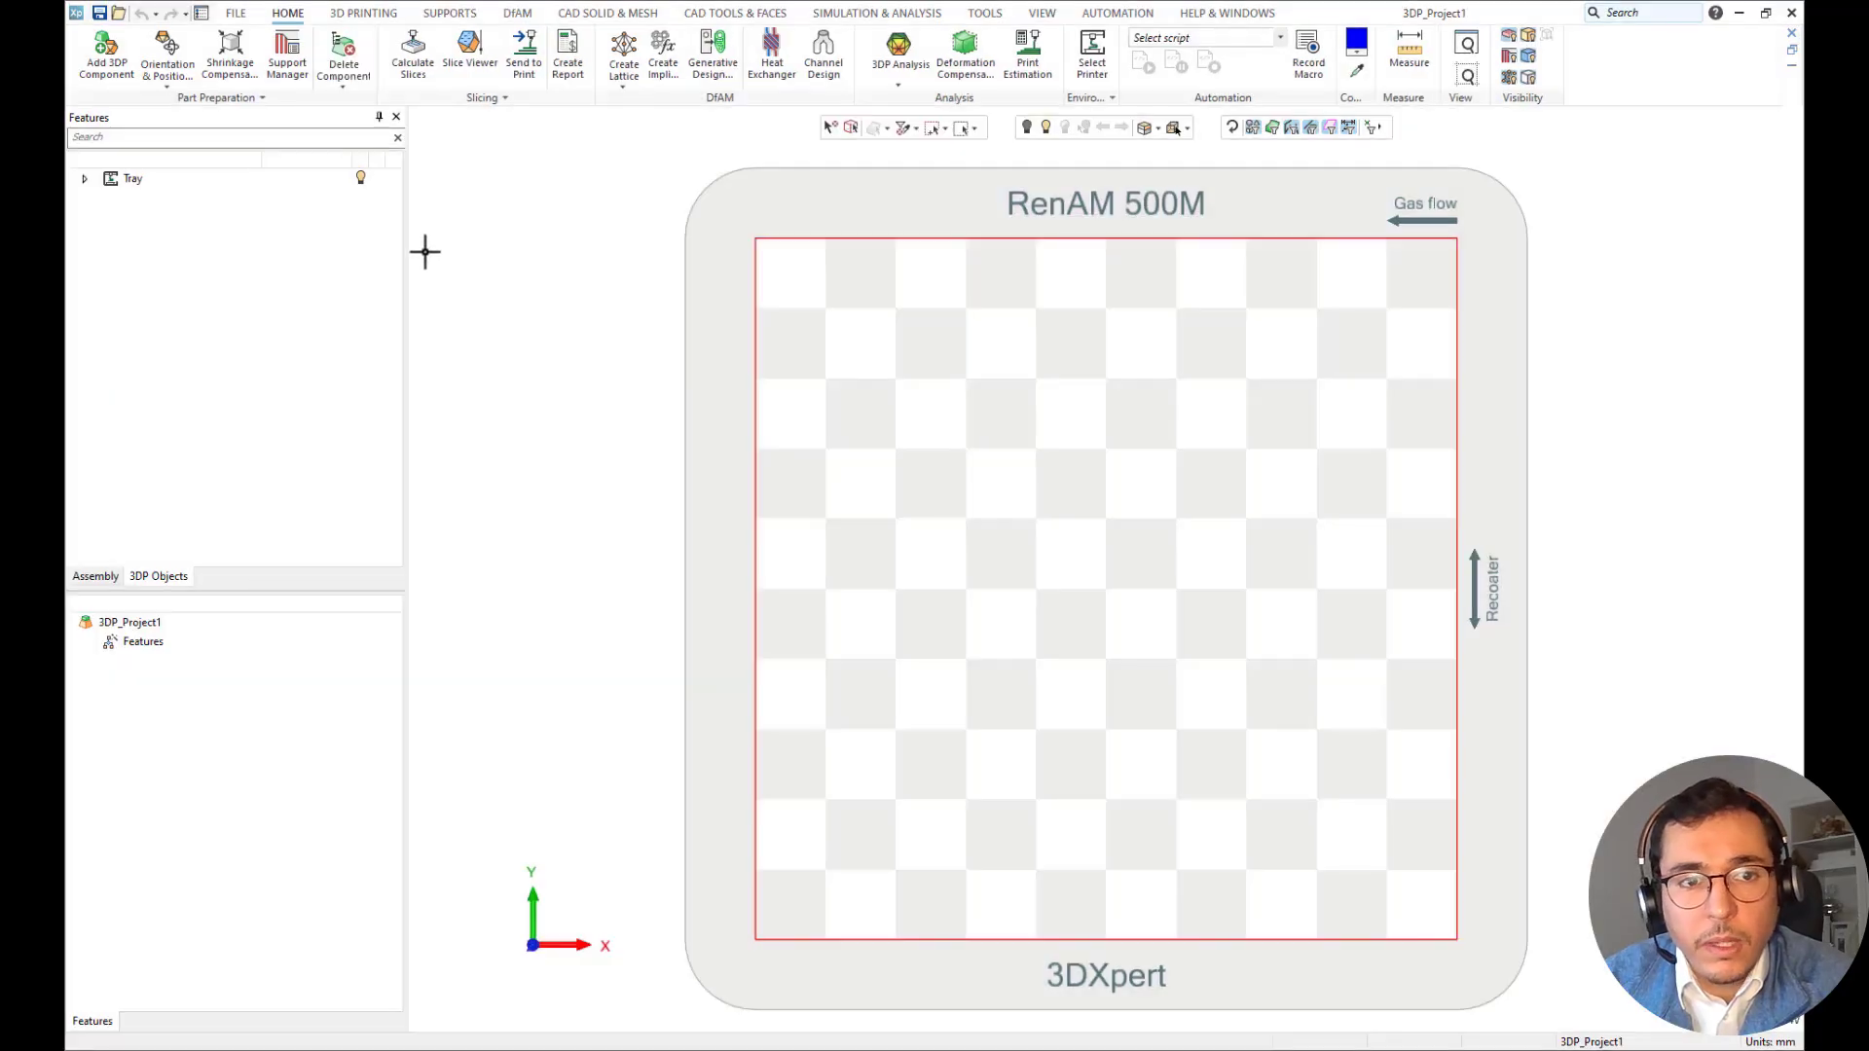
# Add the component TTP_DataPrep-DemoPart.stp from the Demo folder to the tray, keeping its original orientation.
pyautogui.click(121, 62)
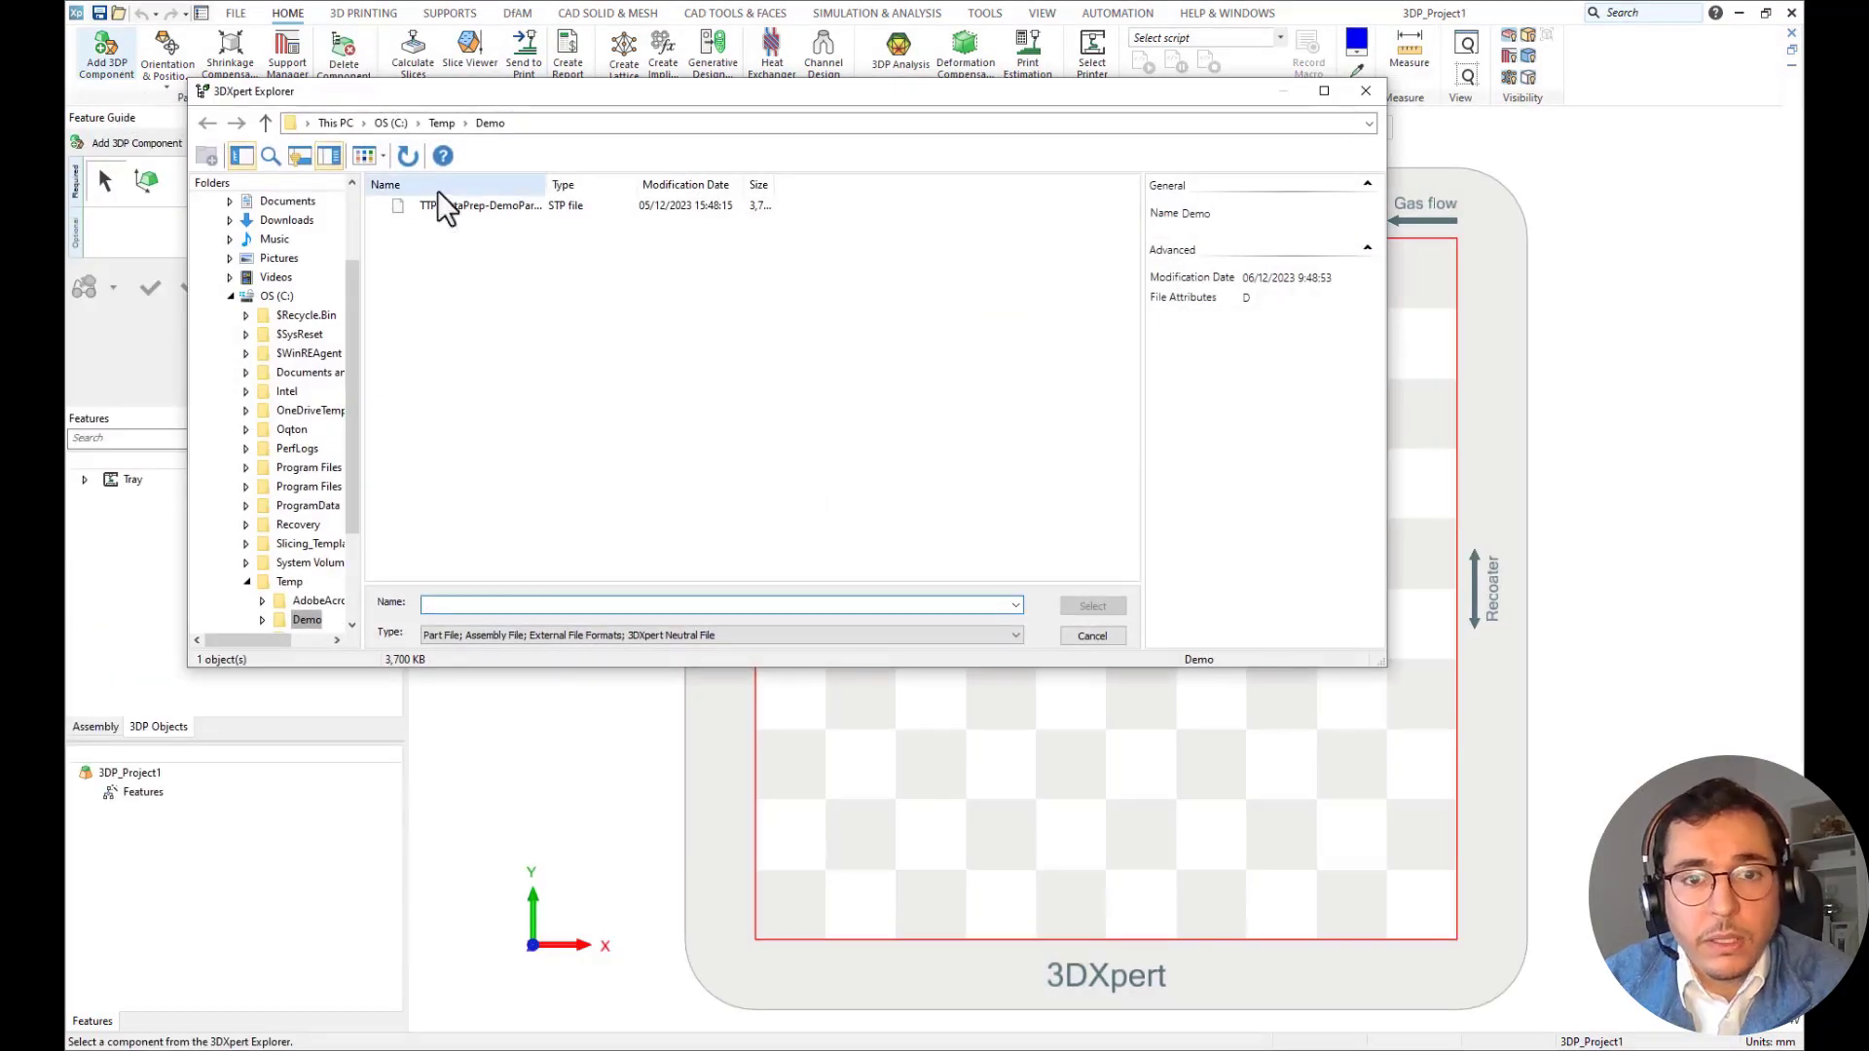
pyautogui.click(443, 208)
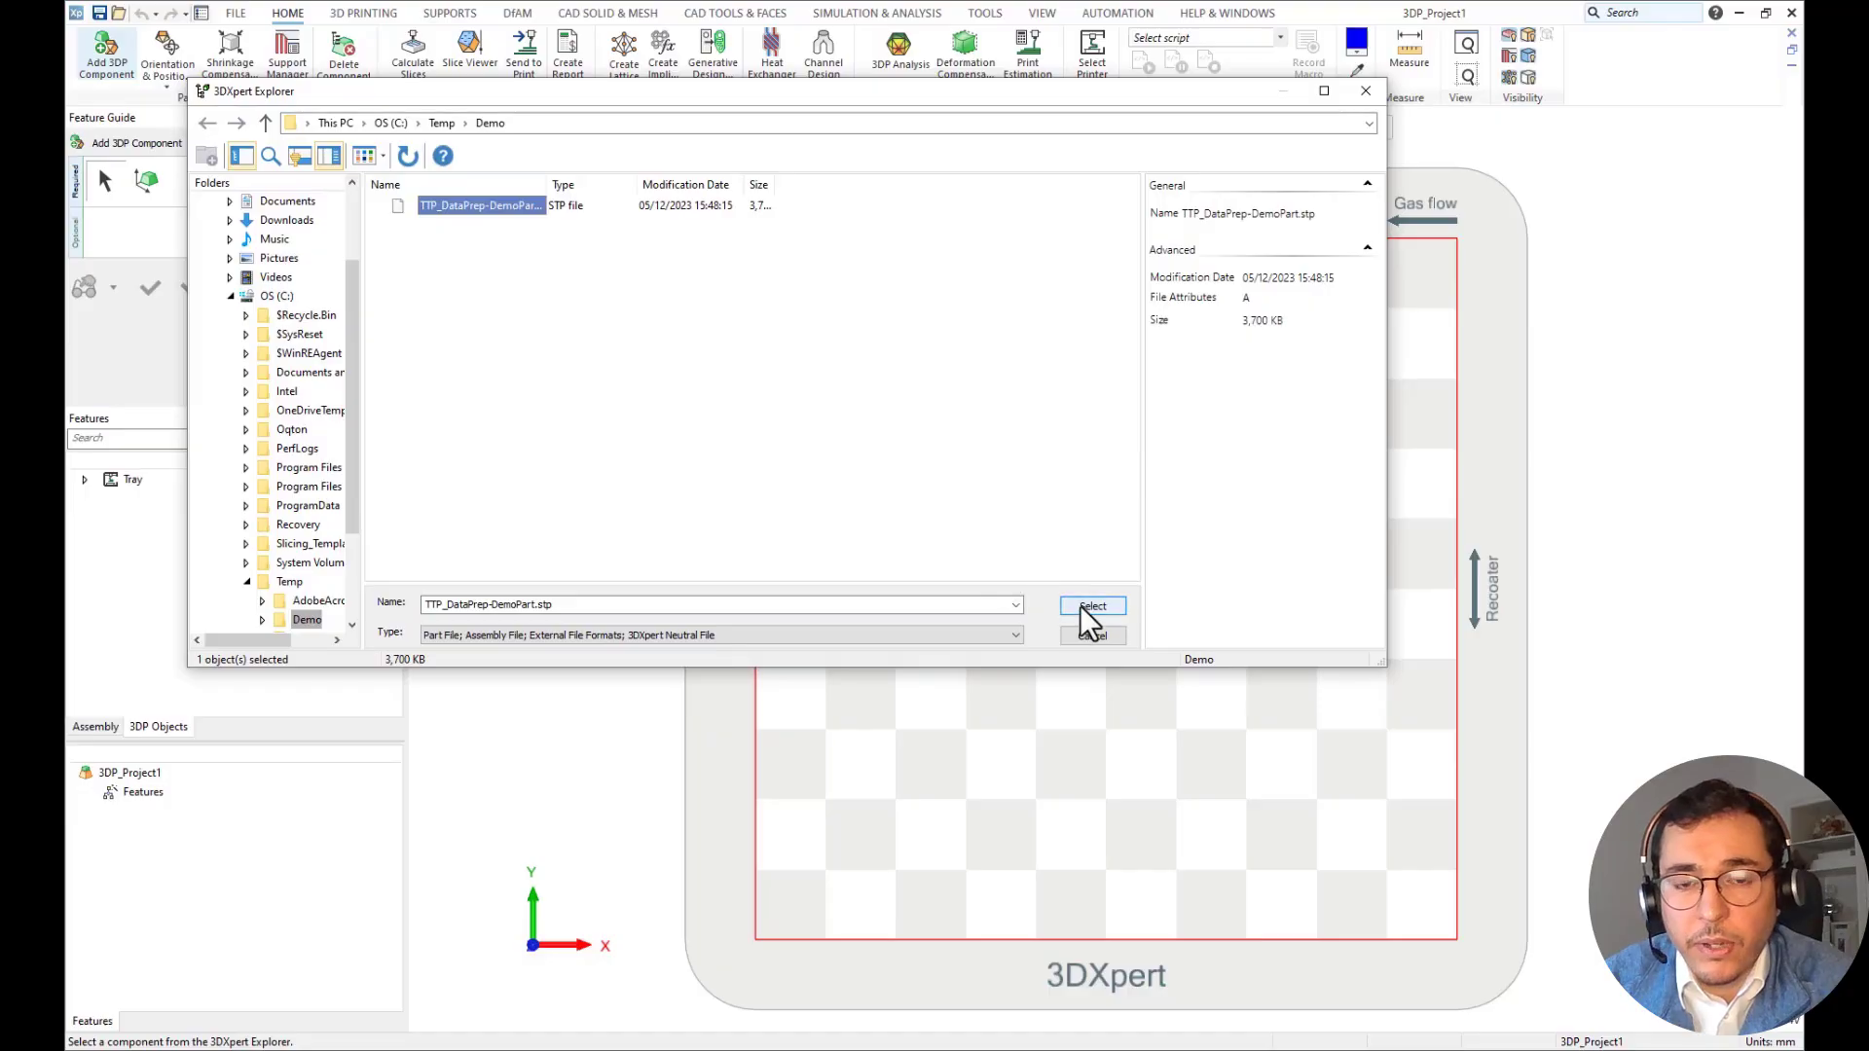
pyautogui.click(1081, 605)
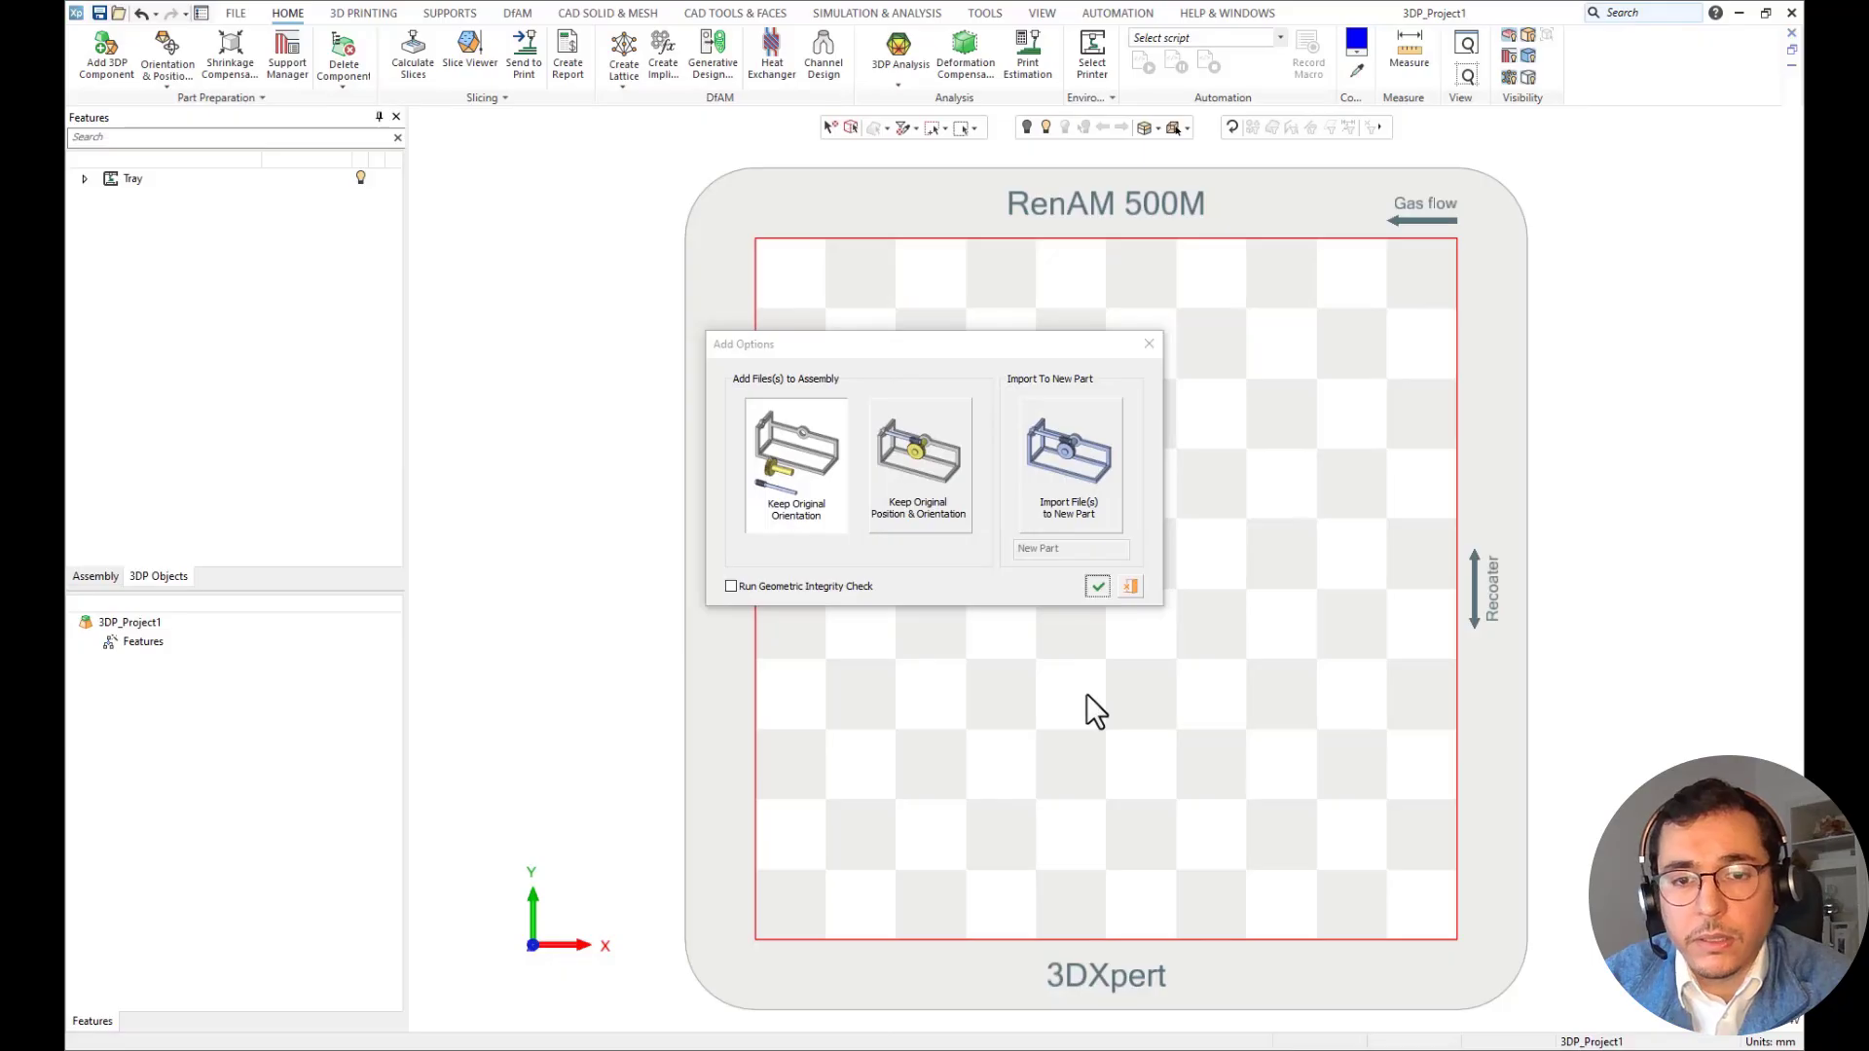
pyautogui.press('Return')
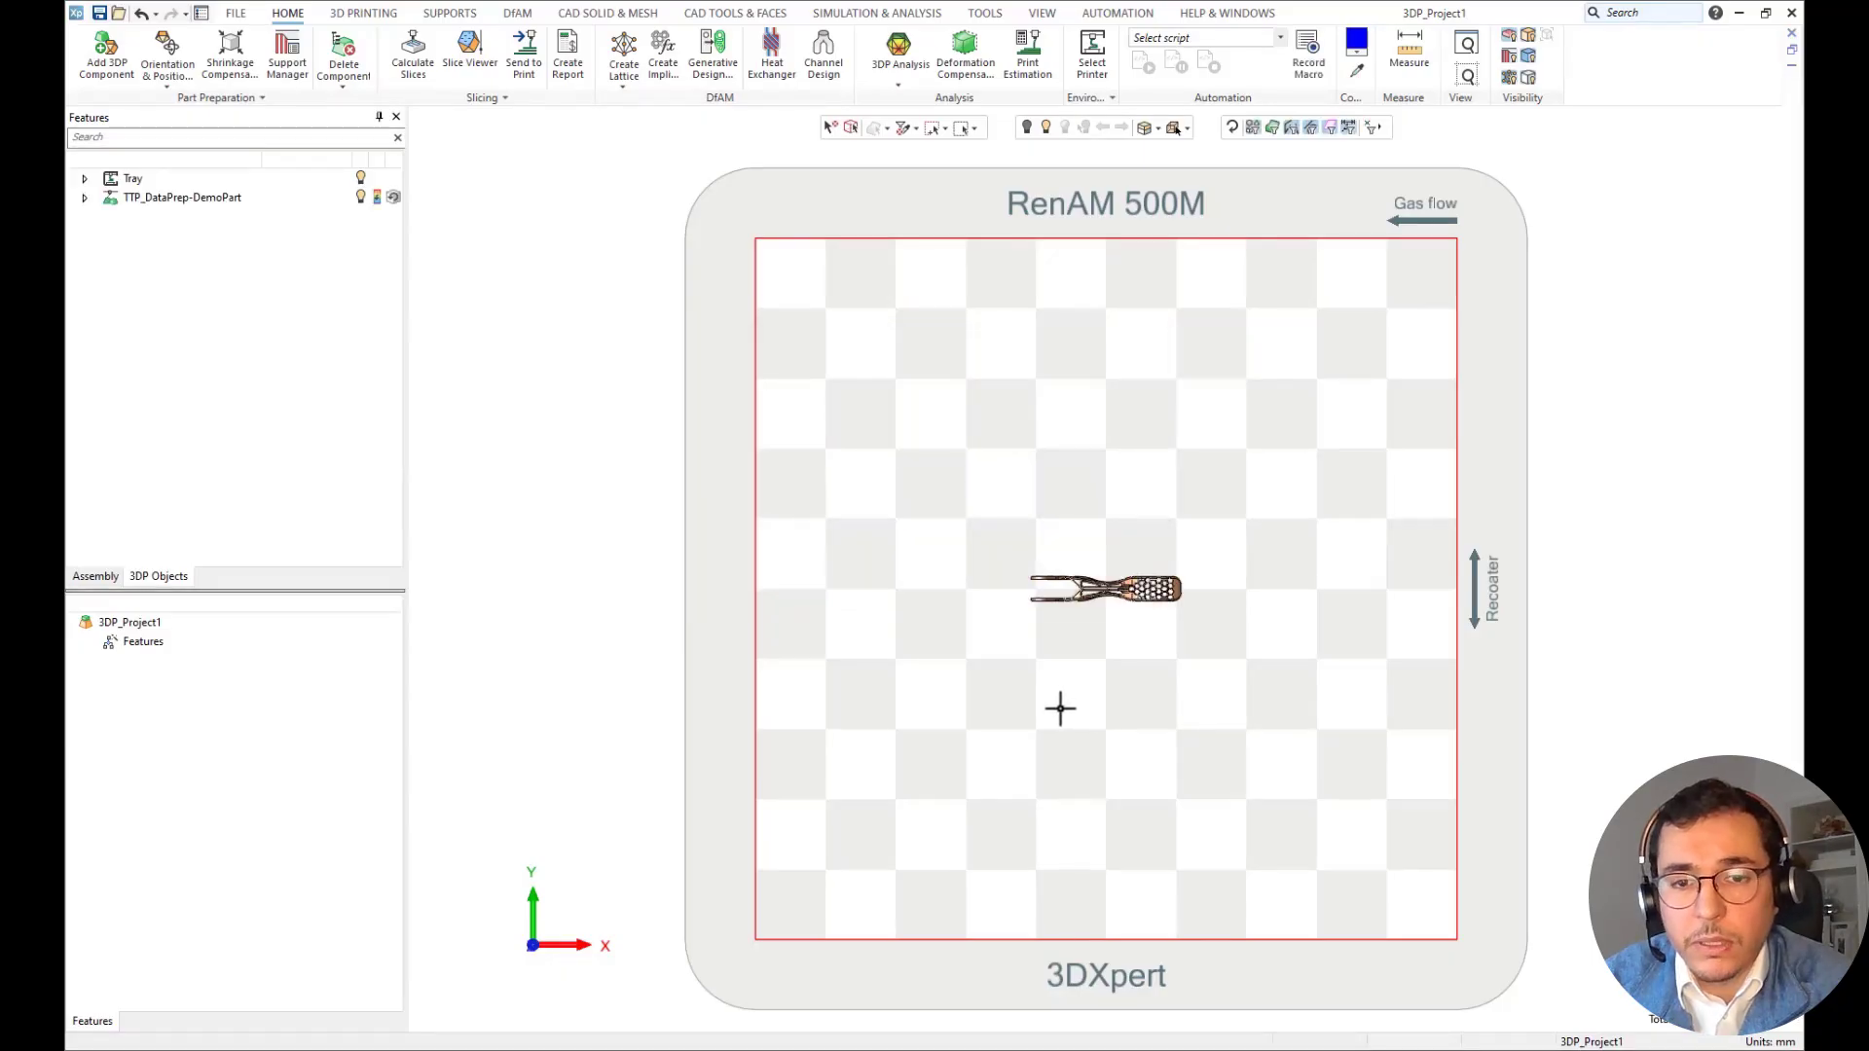
# Orient the lever by the small planar face inside its slot, and flip it 180° so the forked end points down.
pyautogui.moveTo(1060, 709); pyautogui.dragTo(1060, 652, button='middle')
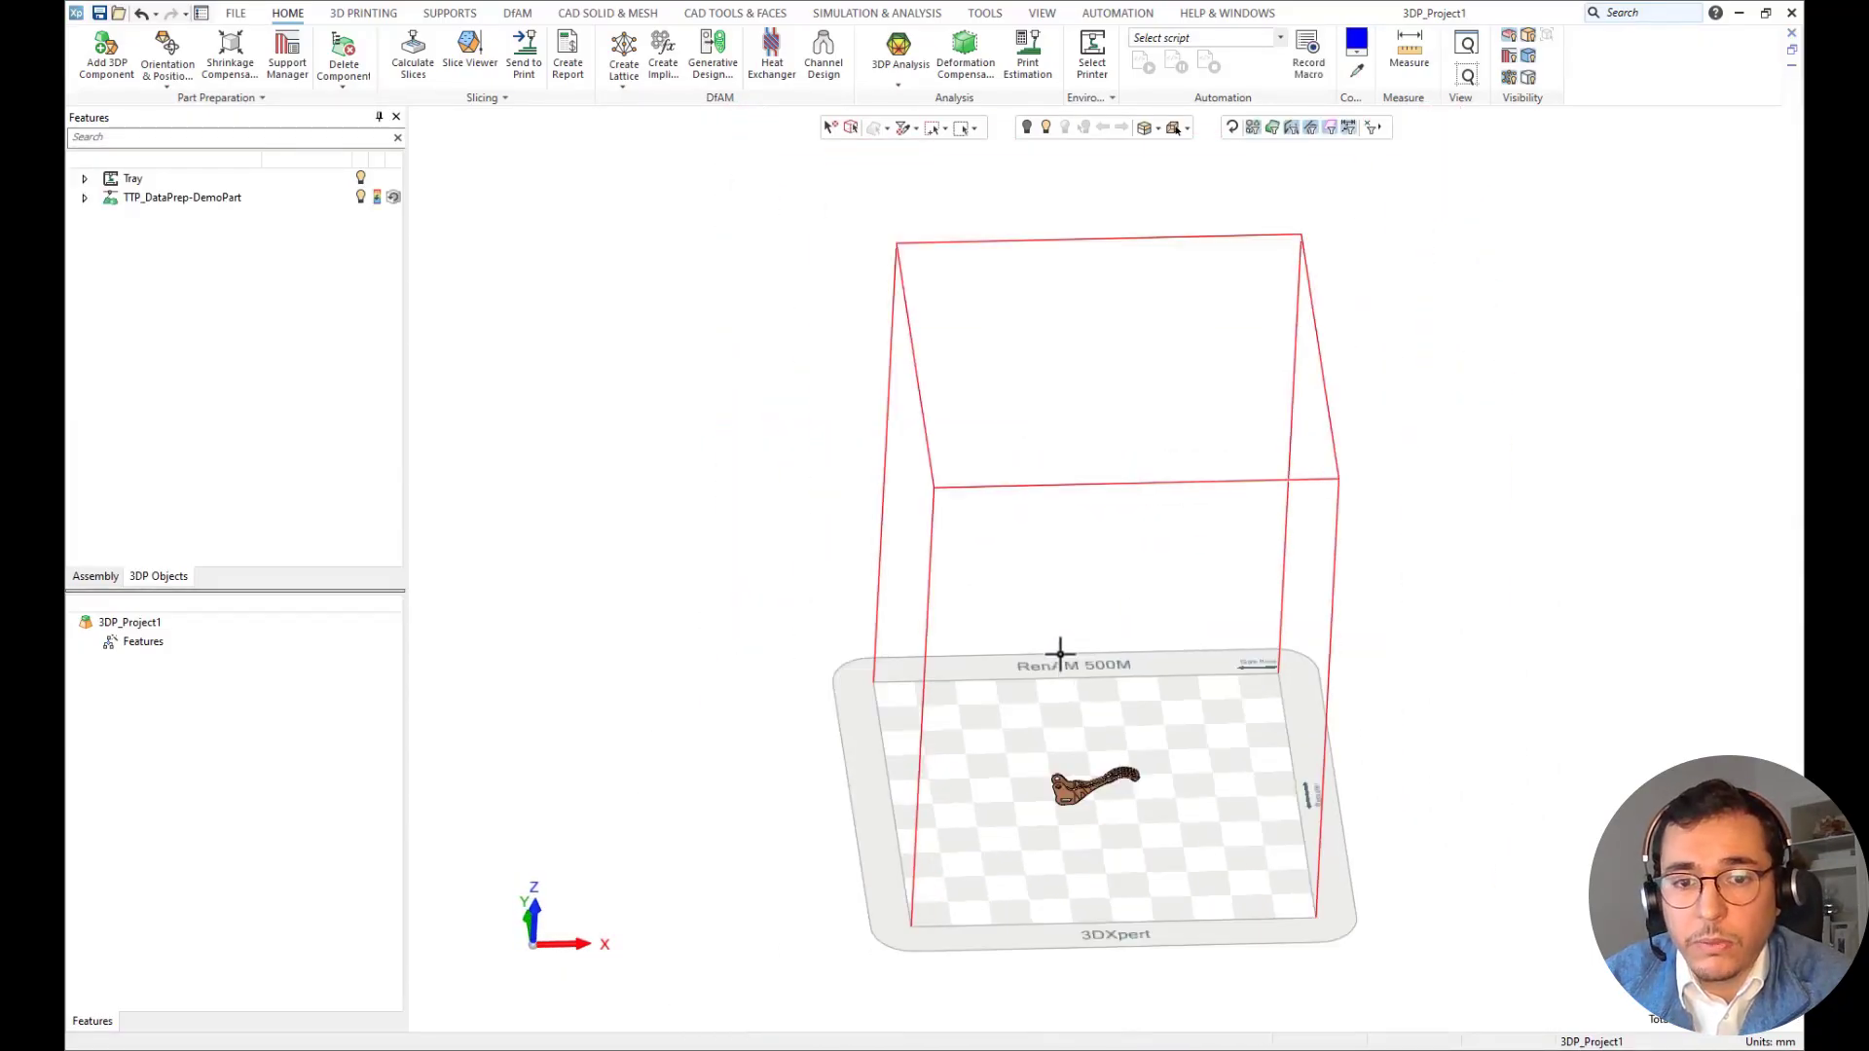
pyautogui.moveTo(1101, 717); pyautogui.dragTo(1038, 563, button='middle')
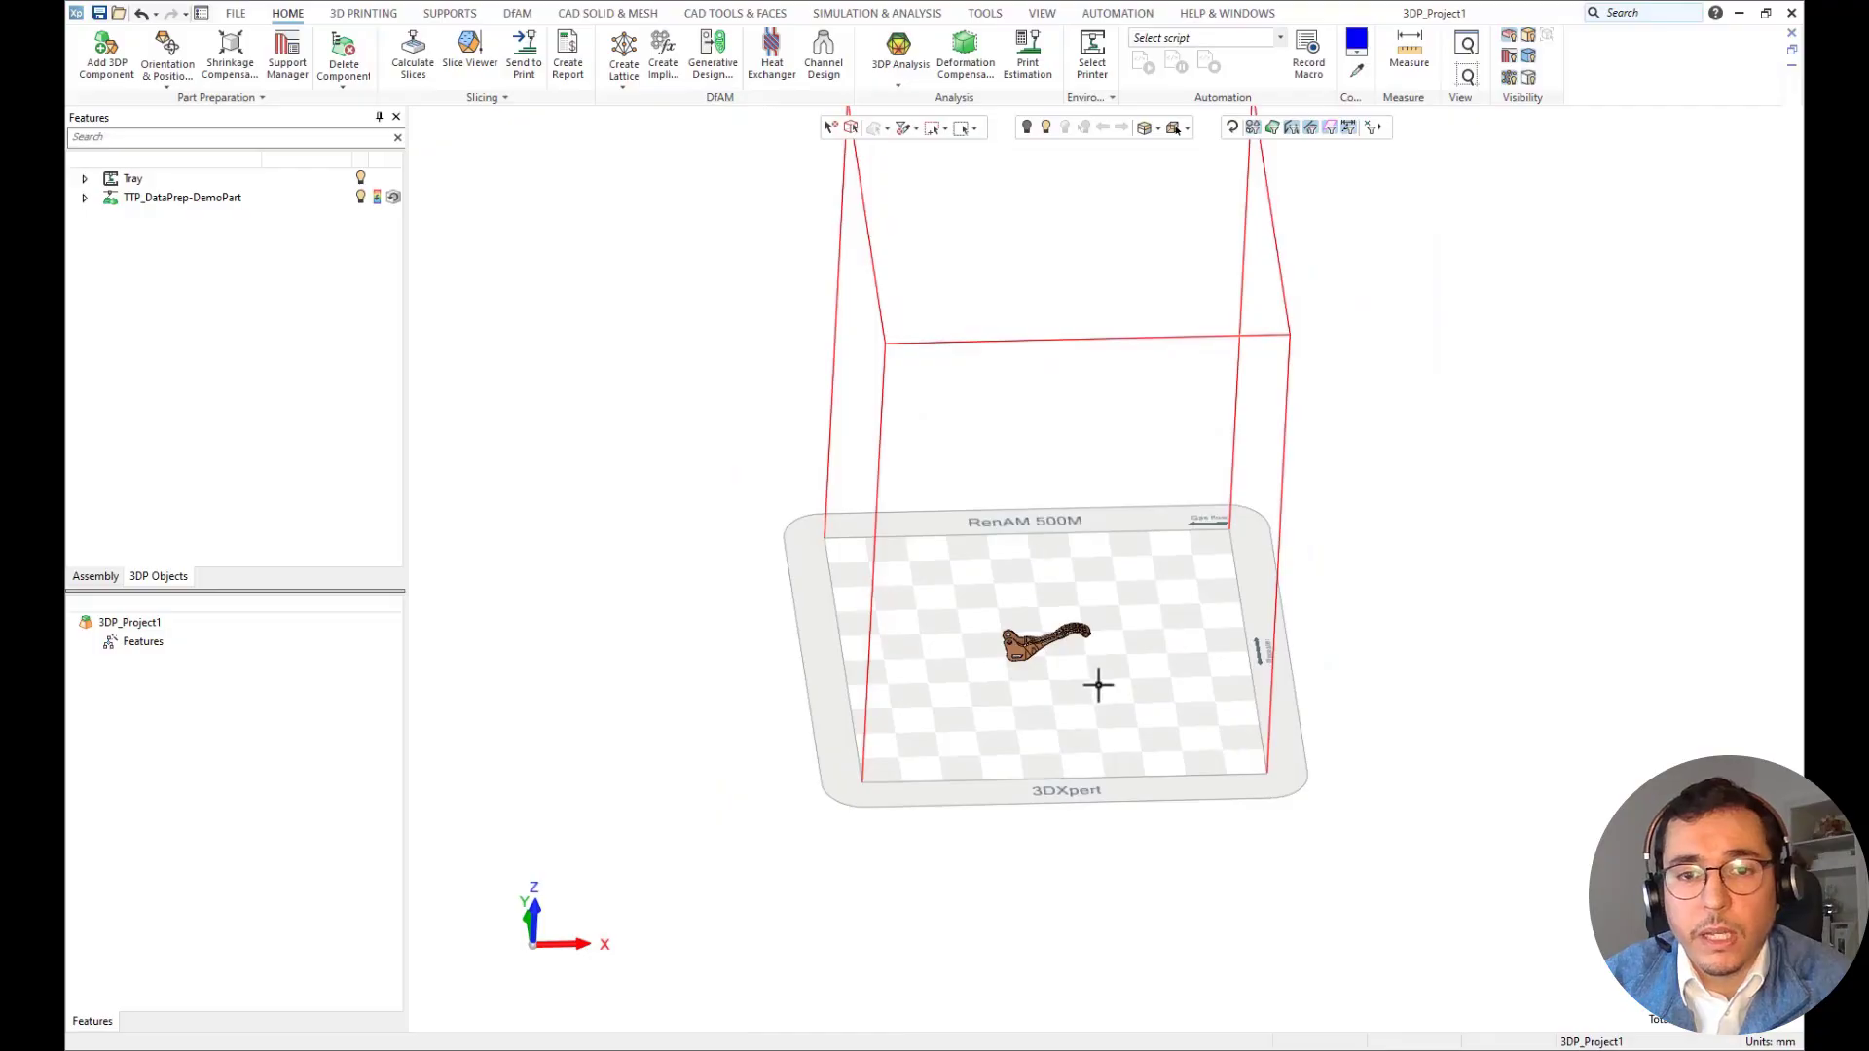
pyautogui.scroll(8, 1098, 685)
pyautogui.scroll(2, 847, 623)
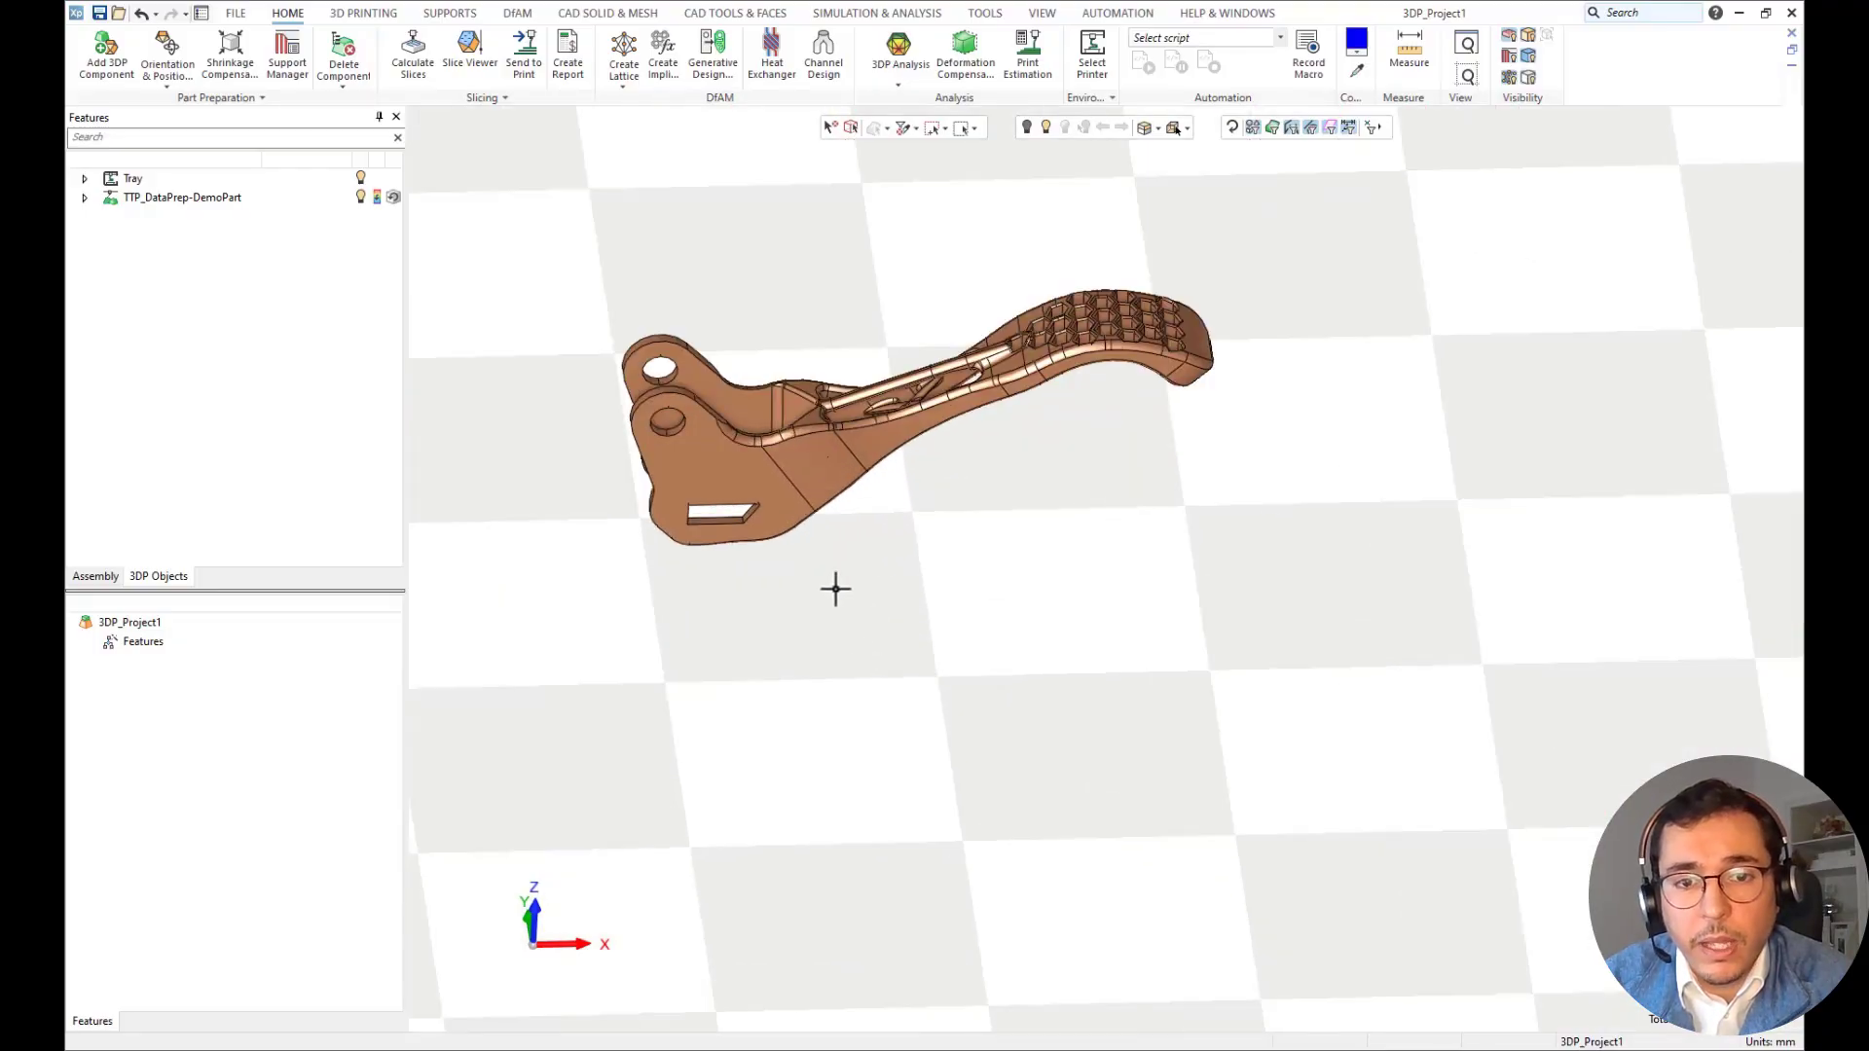
pyautogui.moveTo(835, 588); pyautogui.dragTo(981, 688, button='middle')
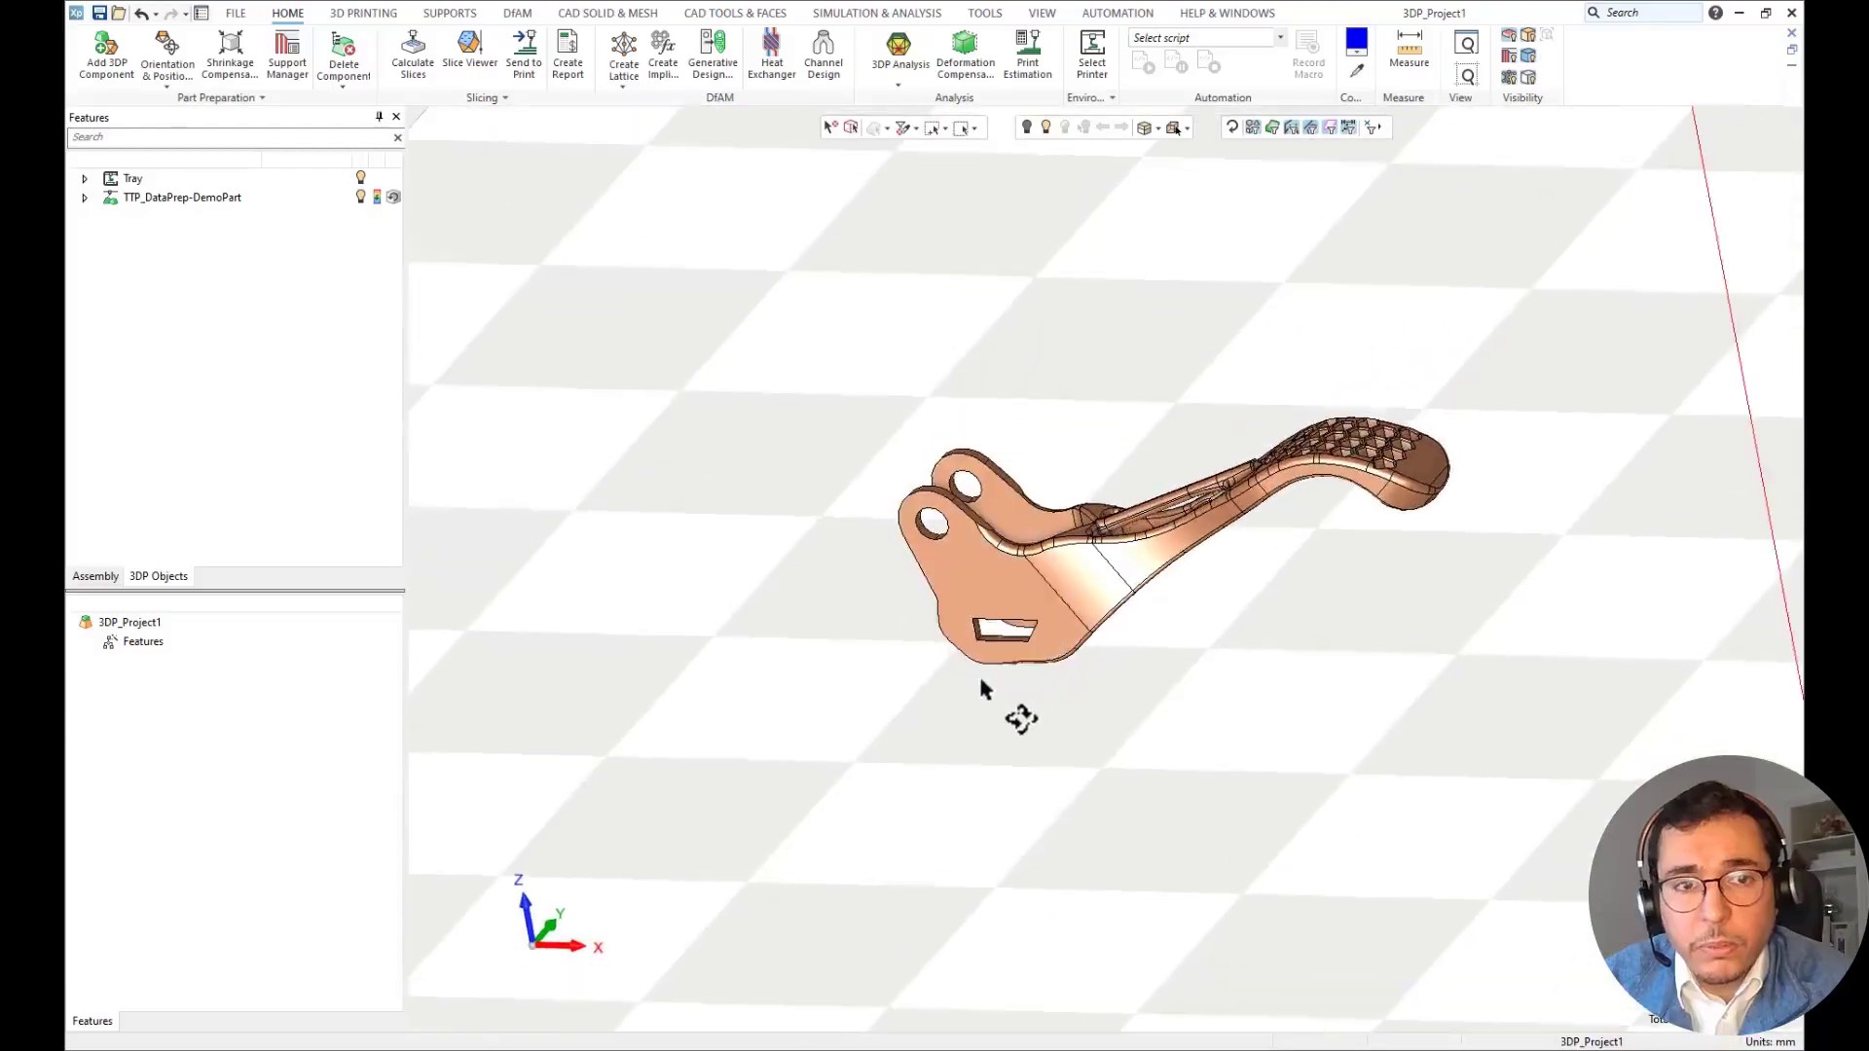
pyautogui.click(167, 74)
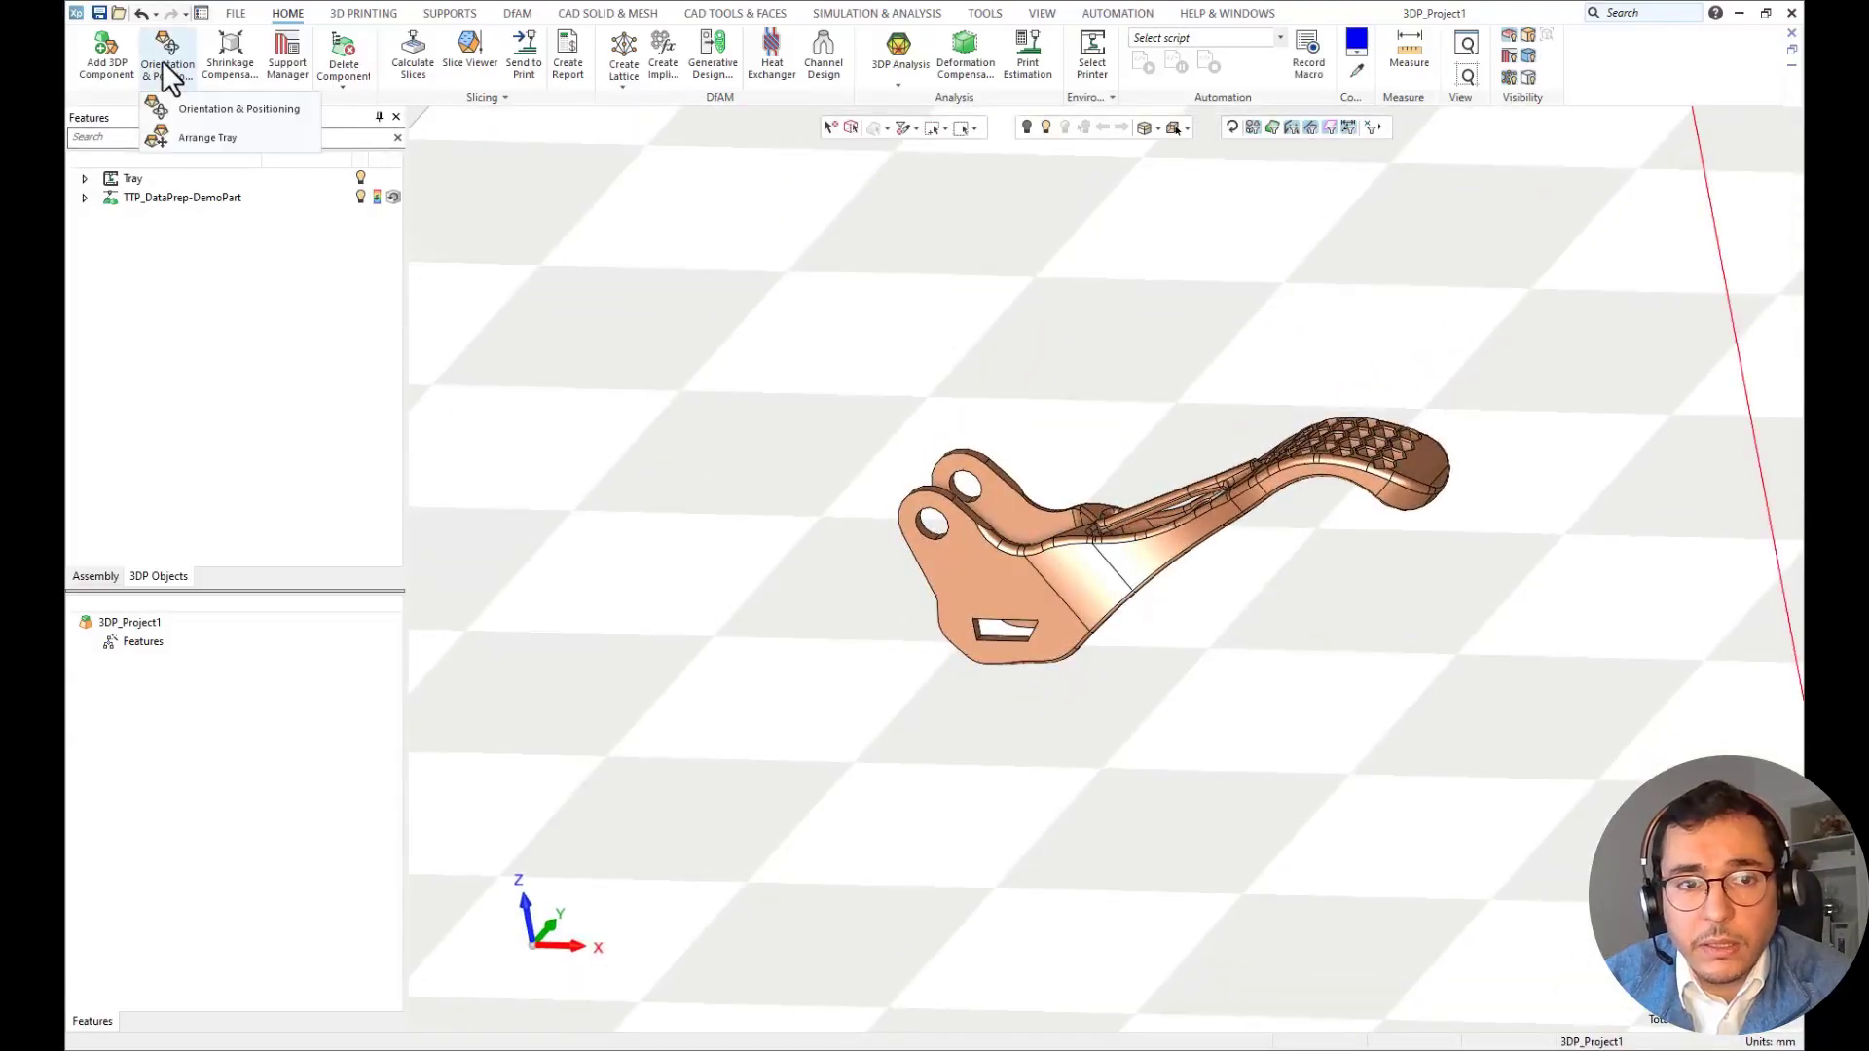
pyautogui.click(194, 110)
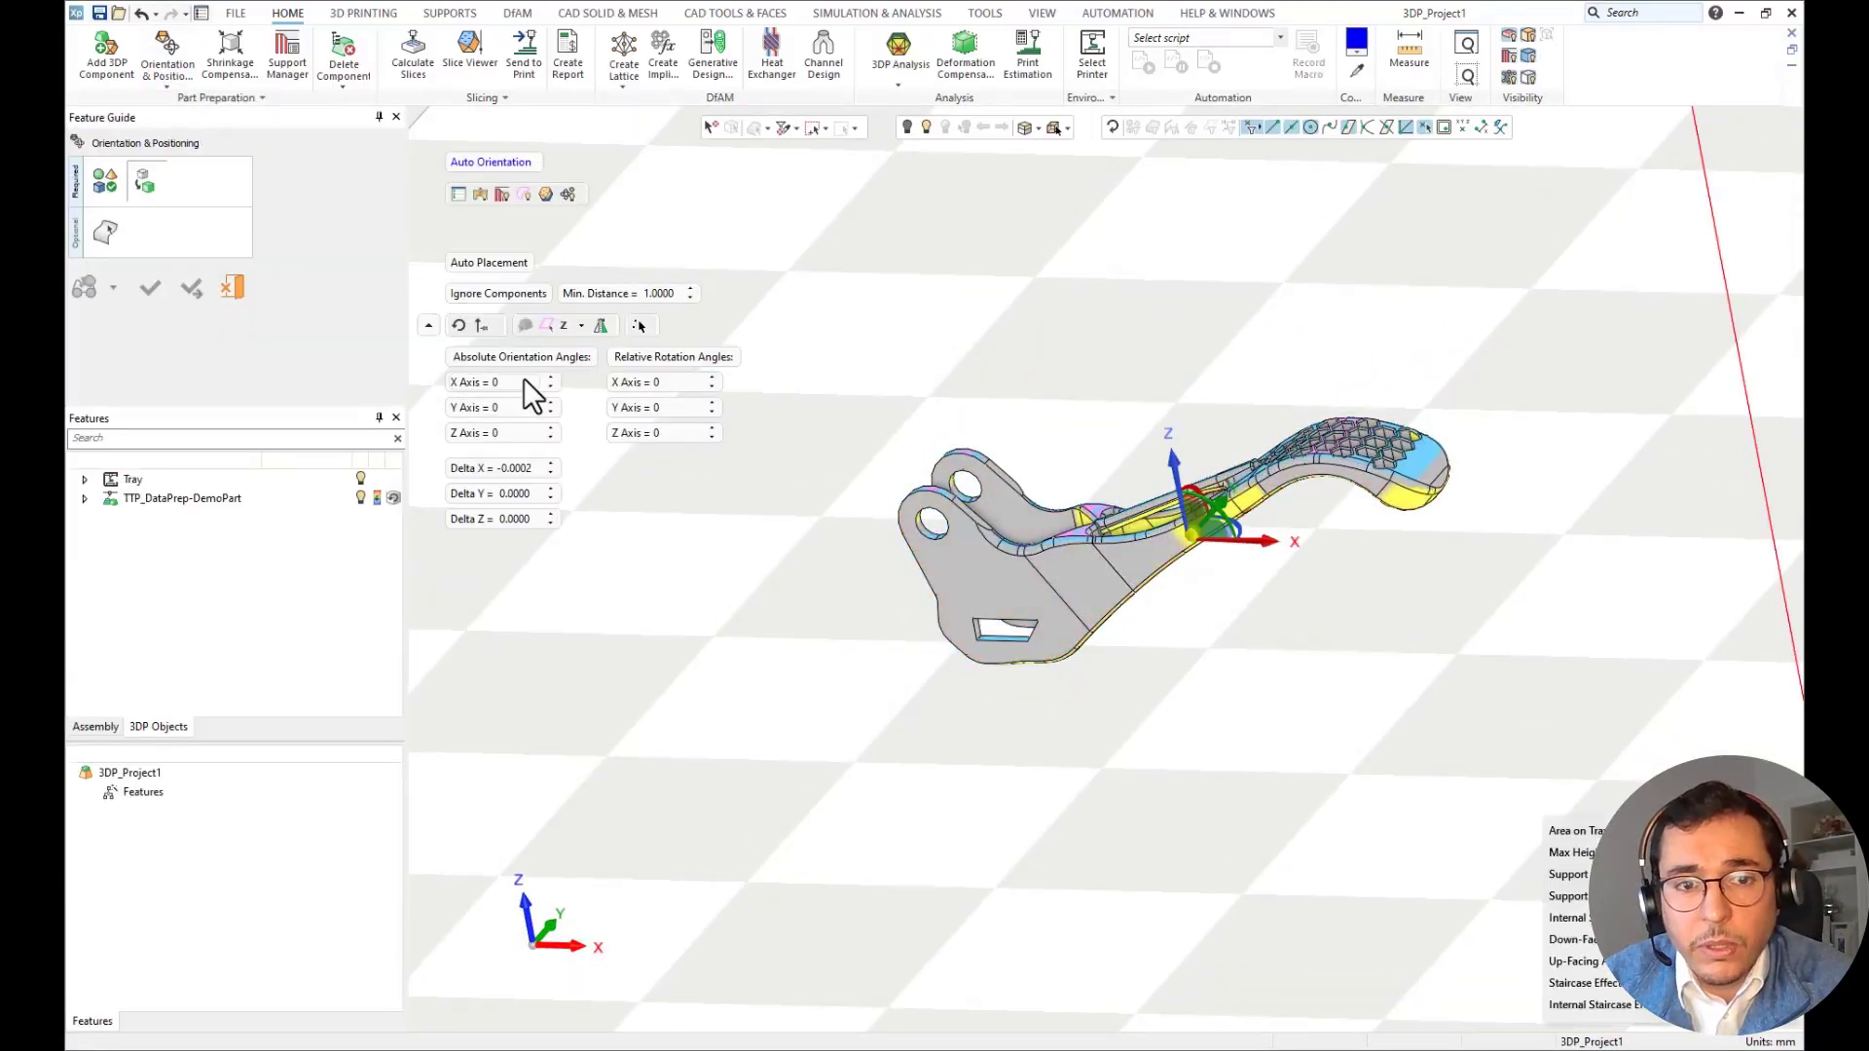
pyautogui.click(549, 328)
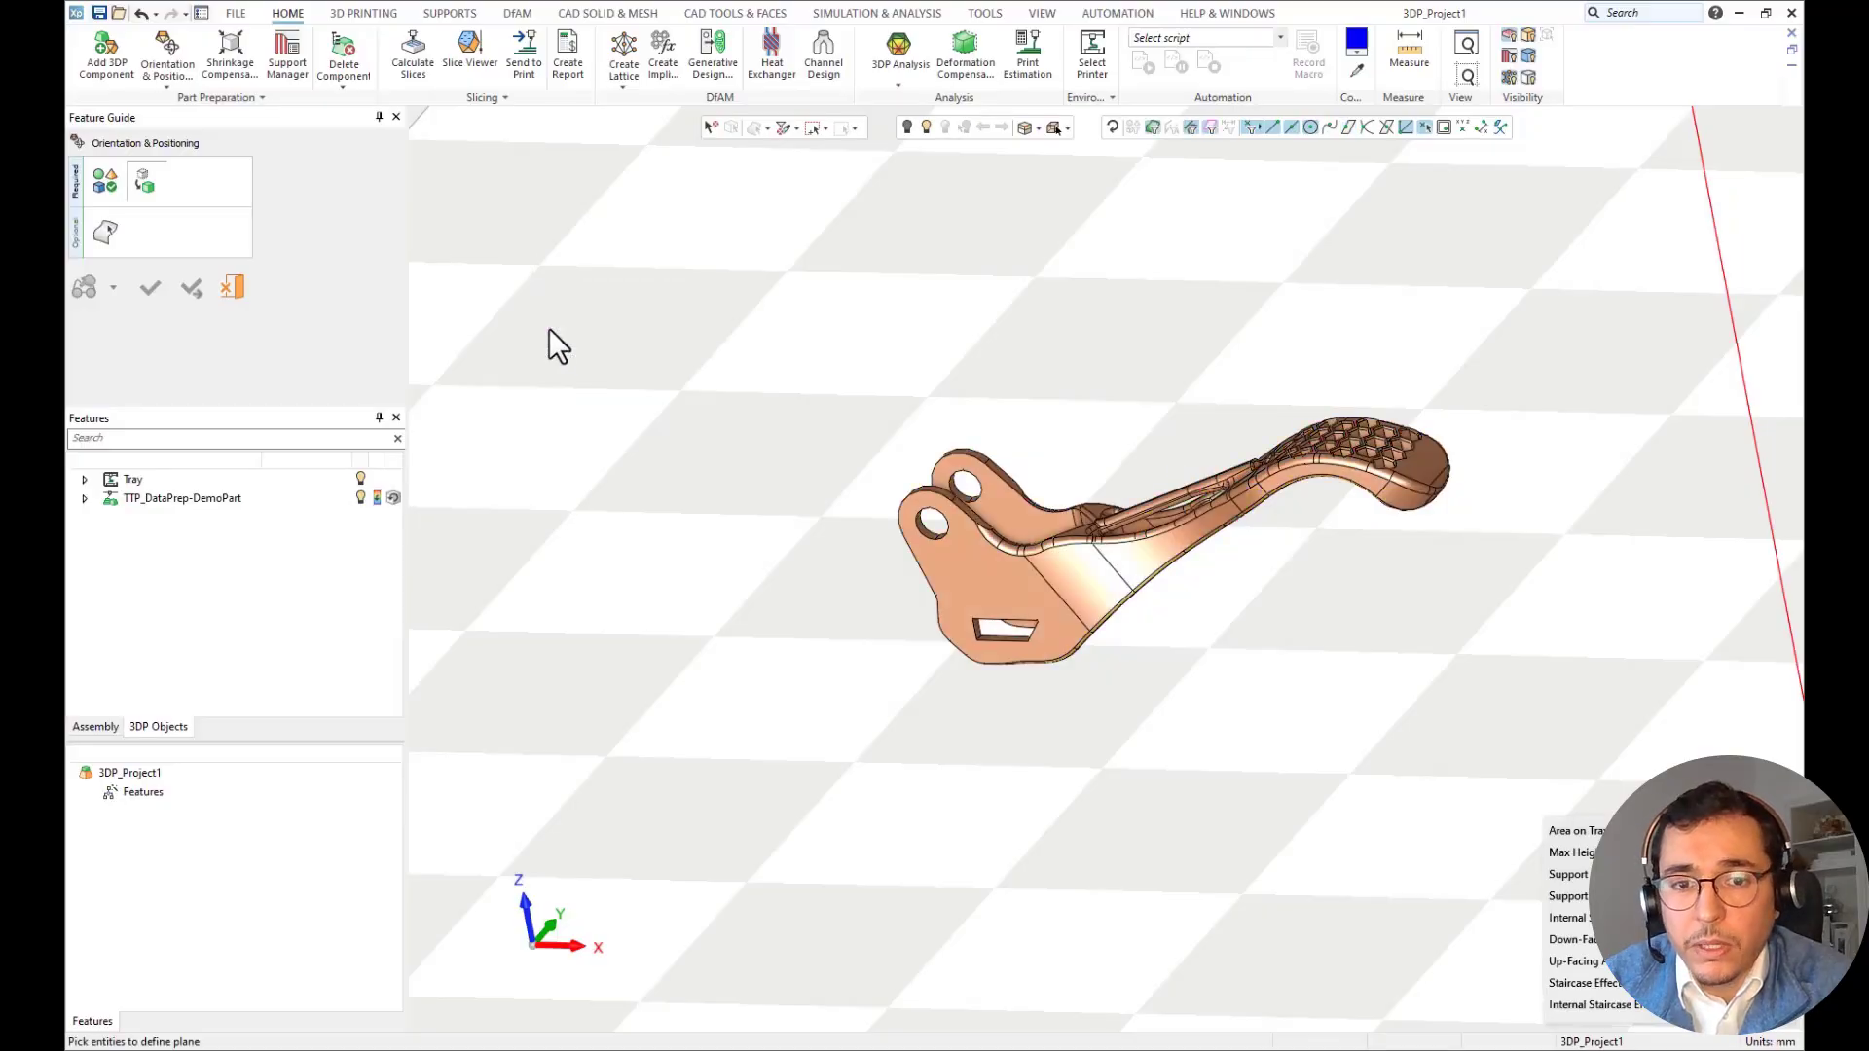
pyautogui.scroll(4, 983, 694)
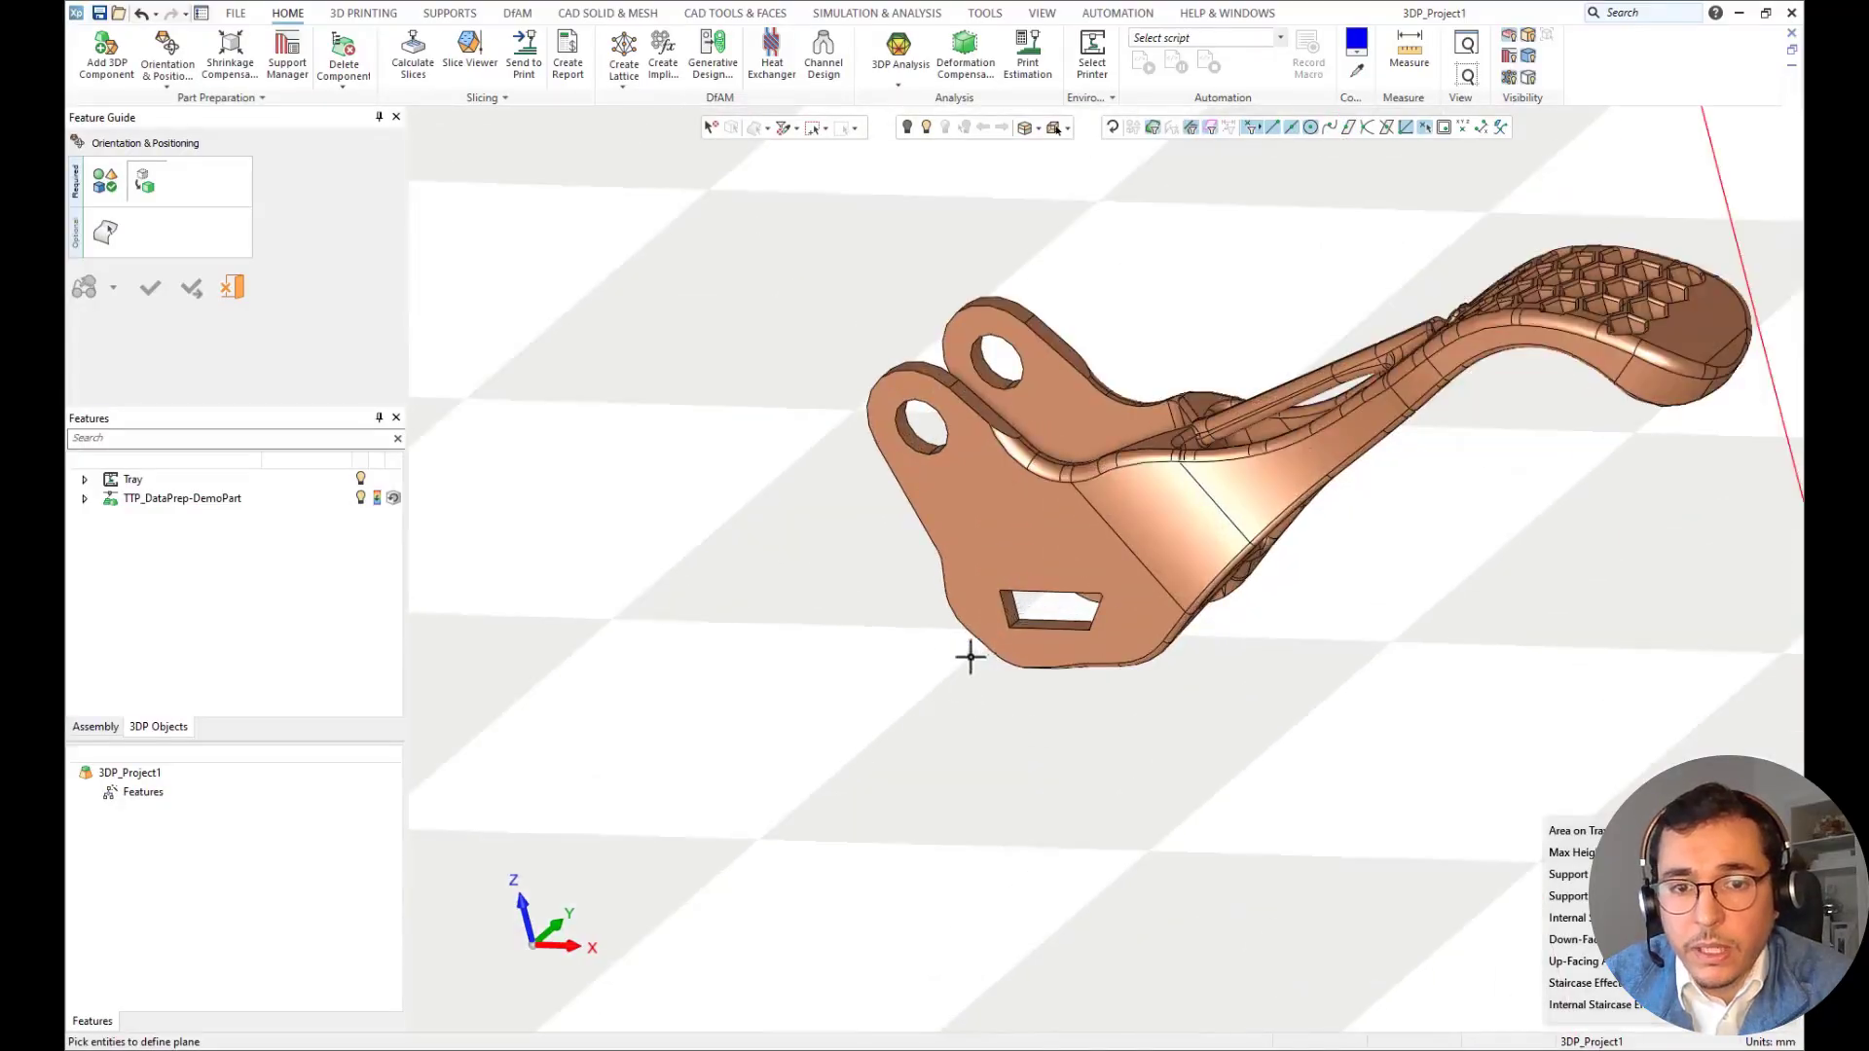
pyautogui.click(1010, 610)
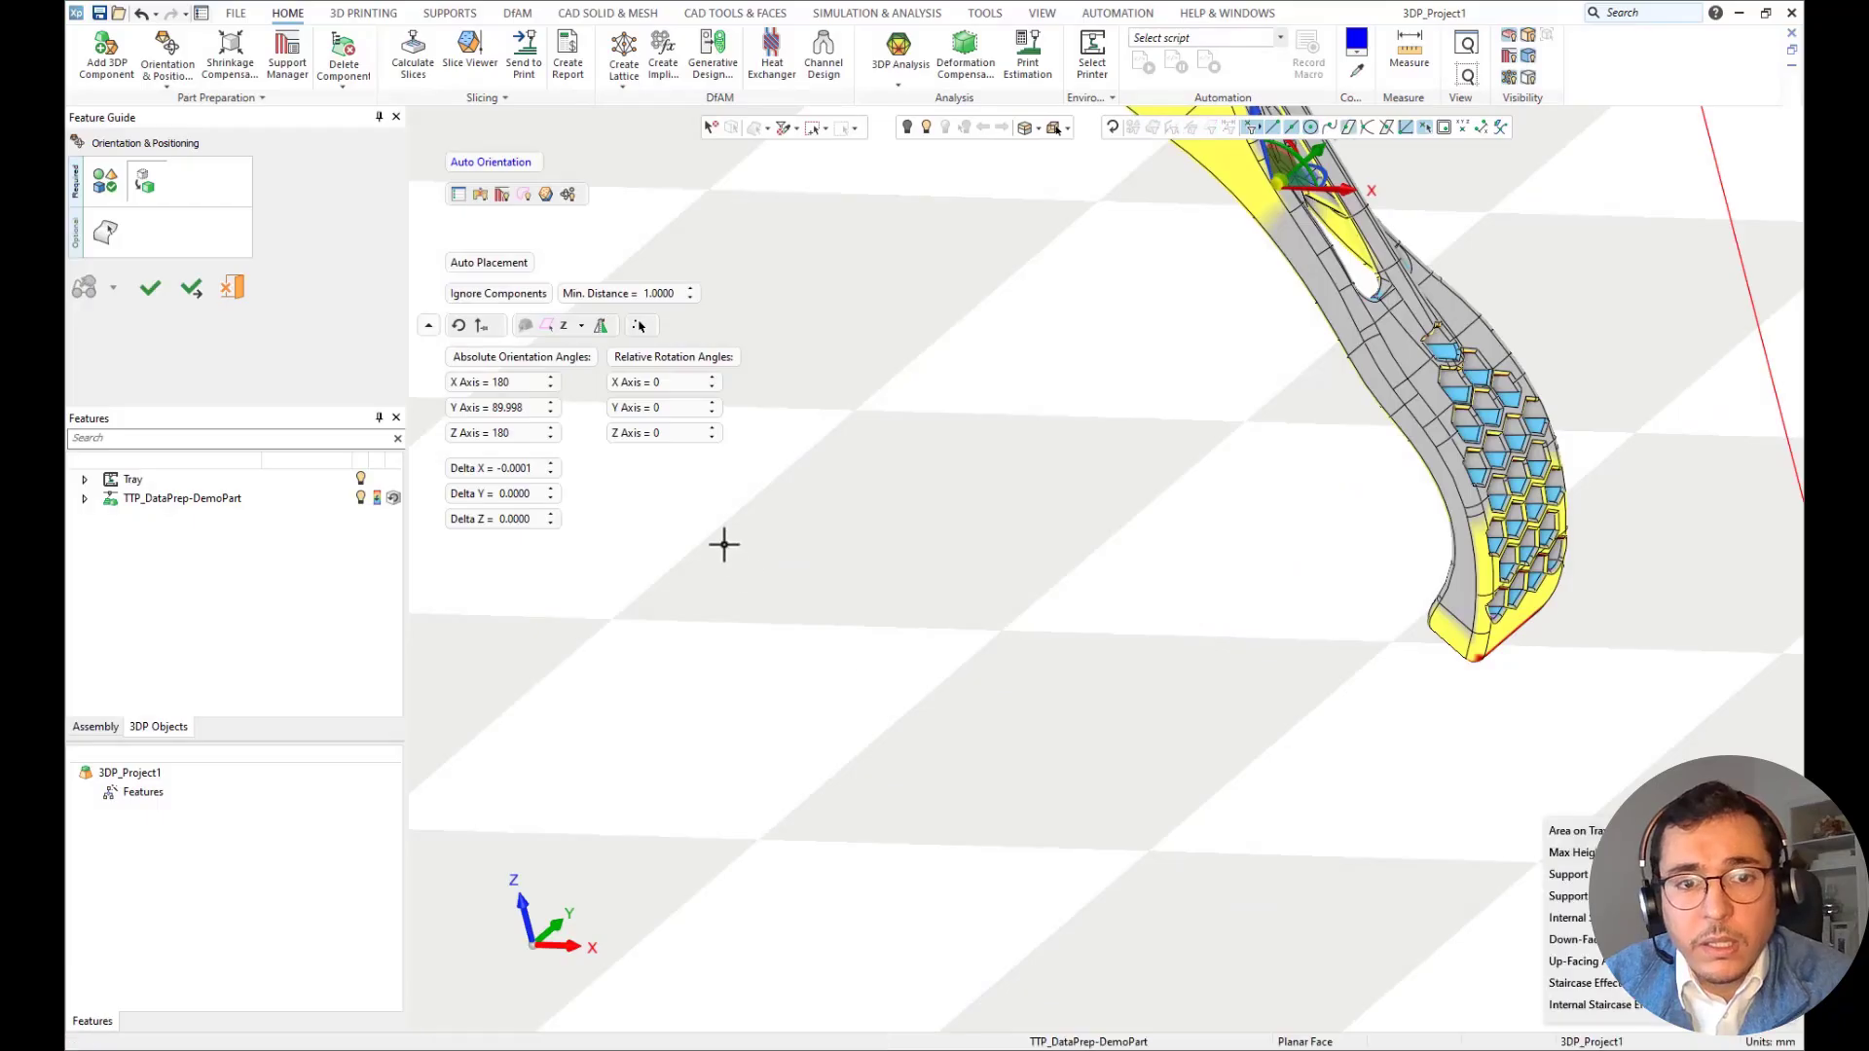
pyautogui.click(598, 328)
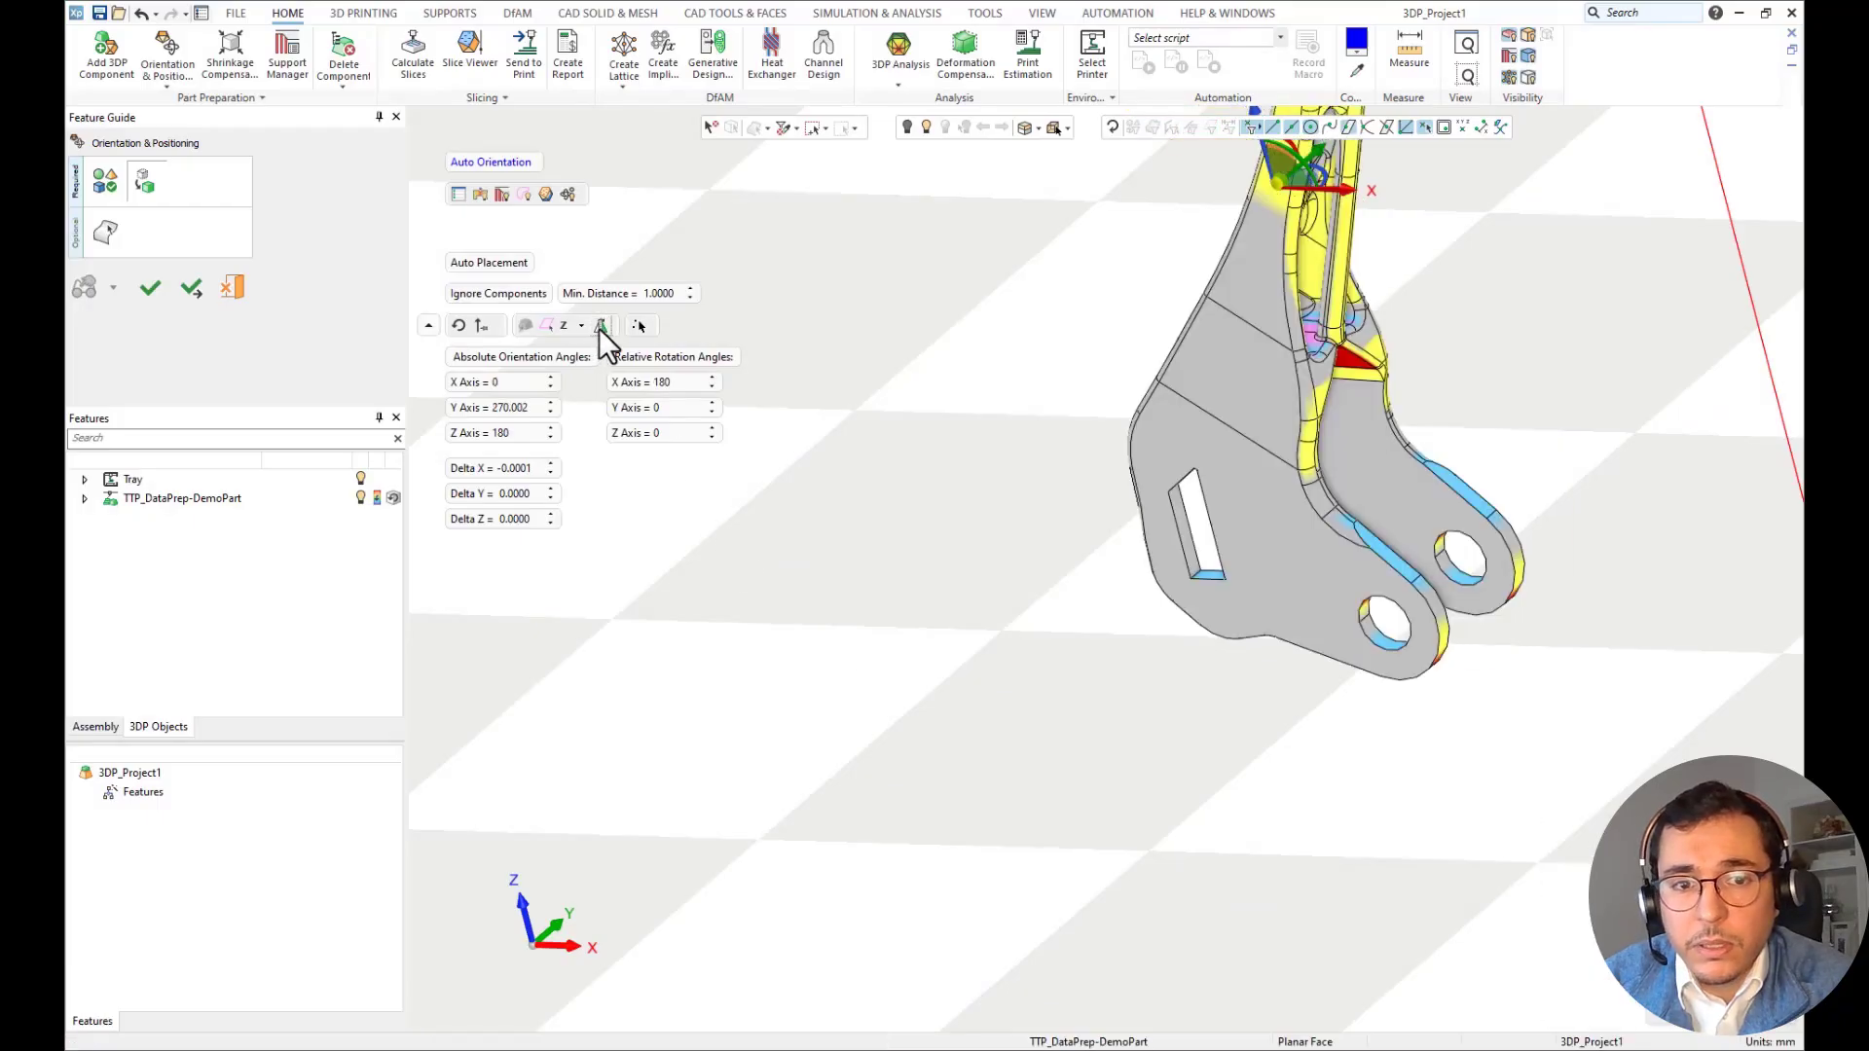
# Raise the lever above the build plate by setting Delta Z to 10 mm.
pyautogui.moveTo(1030, 667)
pyautogui.mouseDown(button='middle')
pyautogui.moveTo(1078, 648)
pyautogui.moveTo(1232, 670)
pyautogui.moveTo(1046, 639)
pyautogui.moveTo(1092, 658)
pyautogui.moveTo(1001, 671)
pyautogui.mouseUp(button='middle')
pyautogui.scroll(-4, 1097, 659)
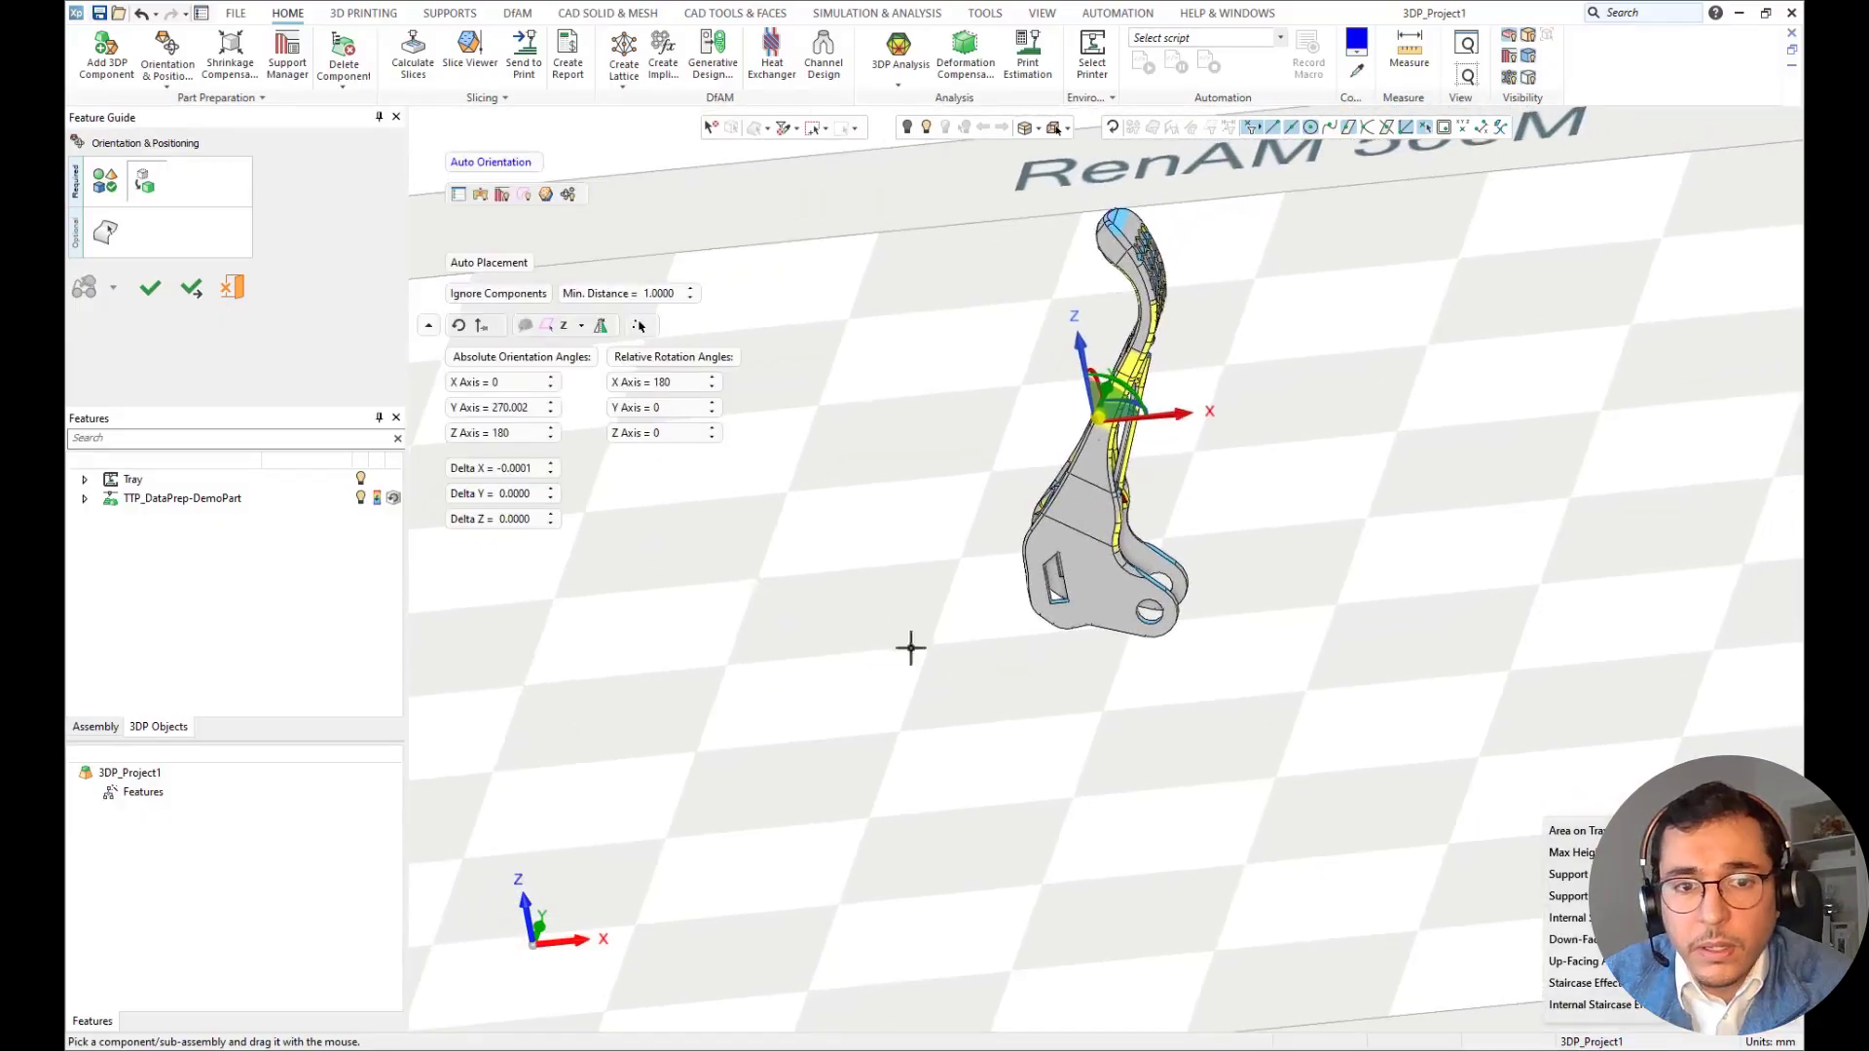
pyautogui.click(518, 523)
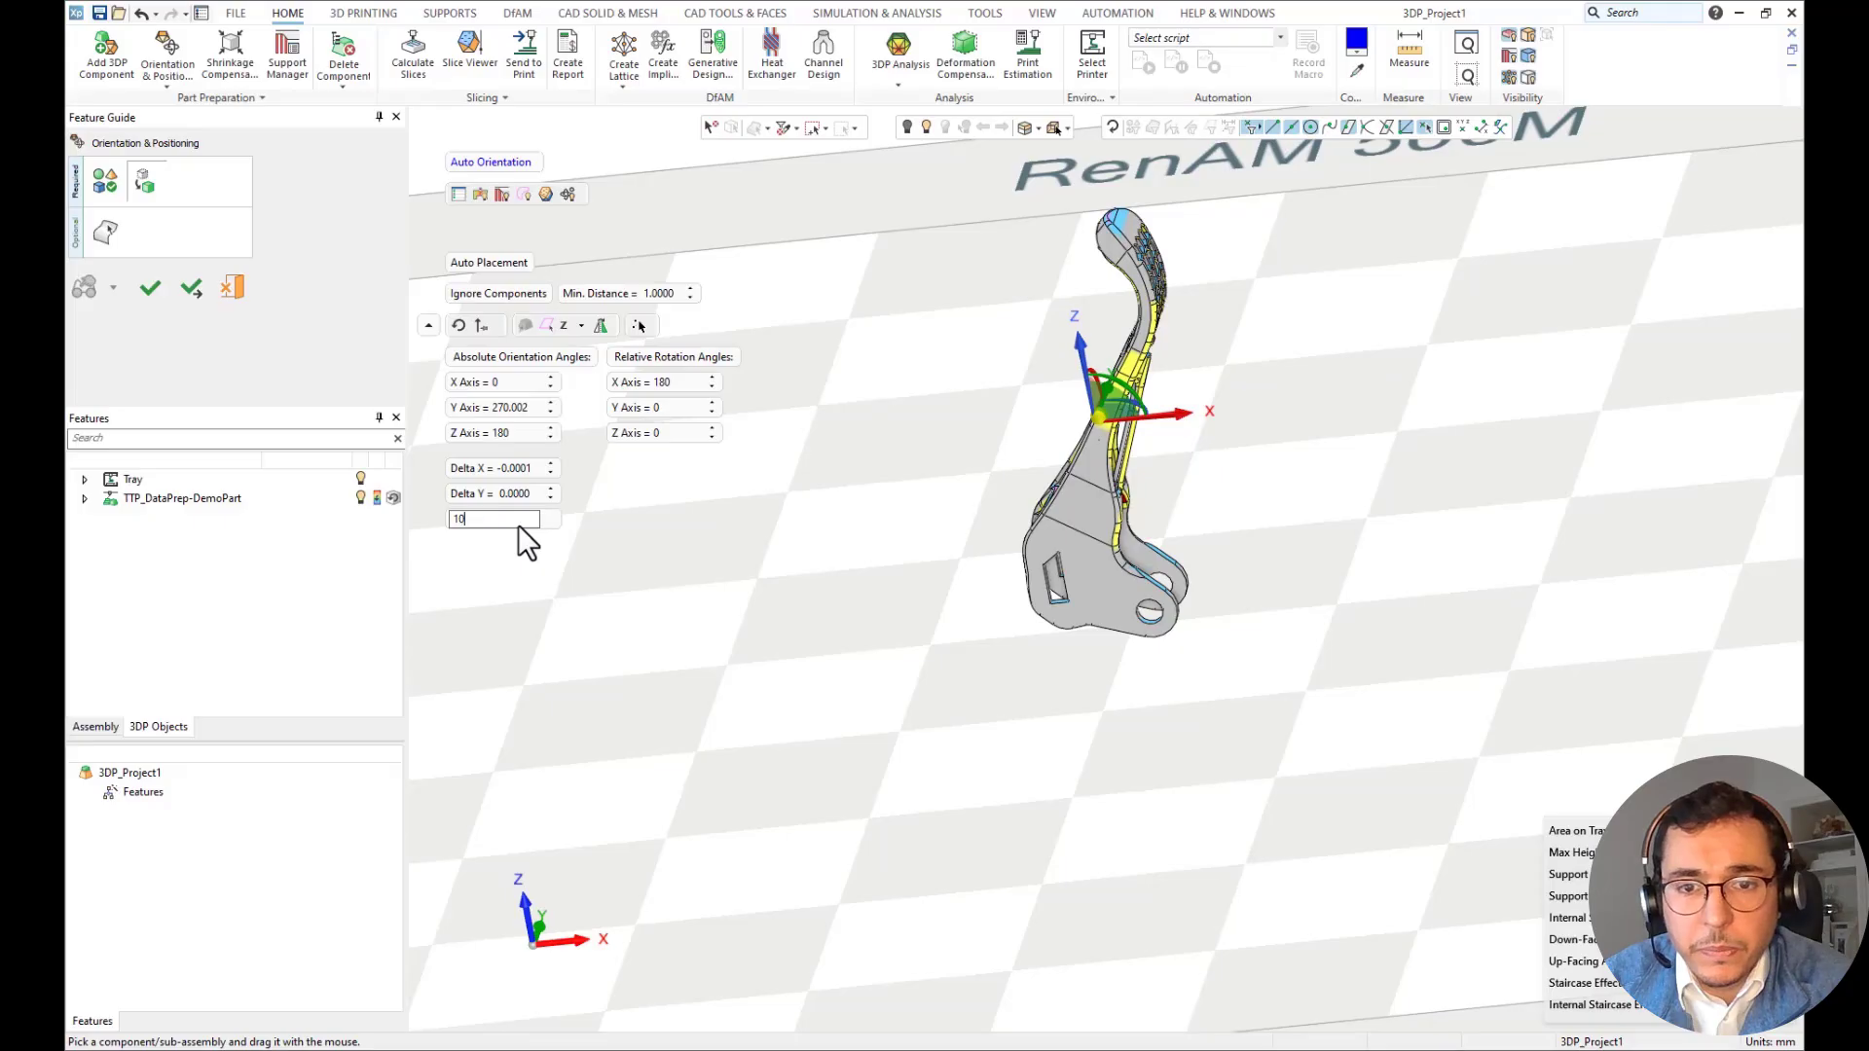
pyautogui.write('10')
pyautogui.press('Return')
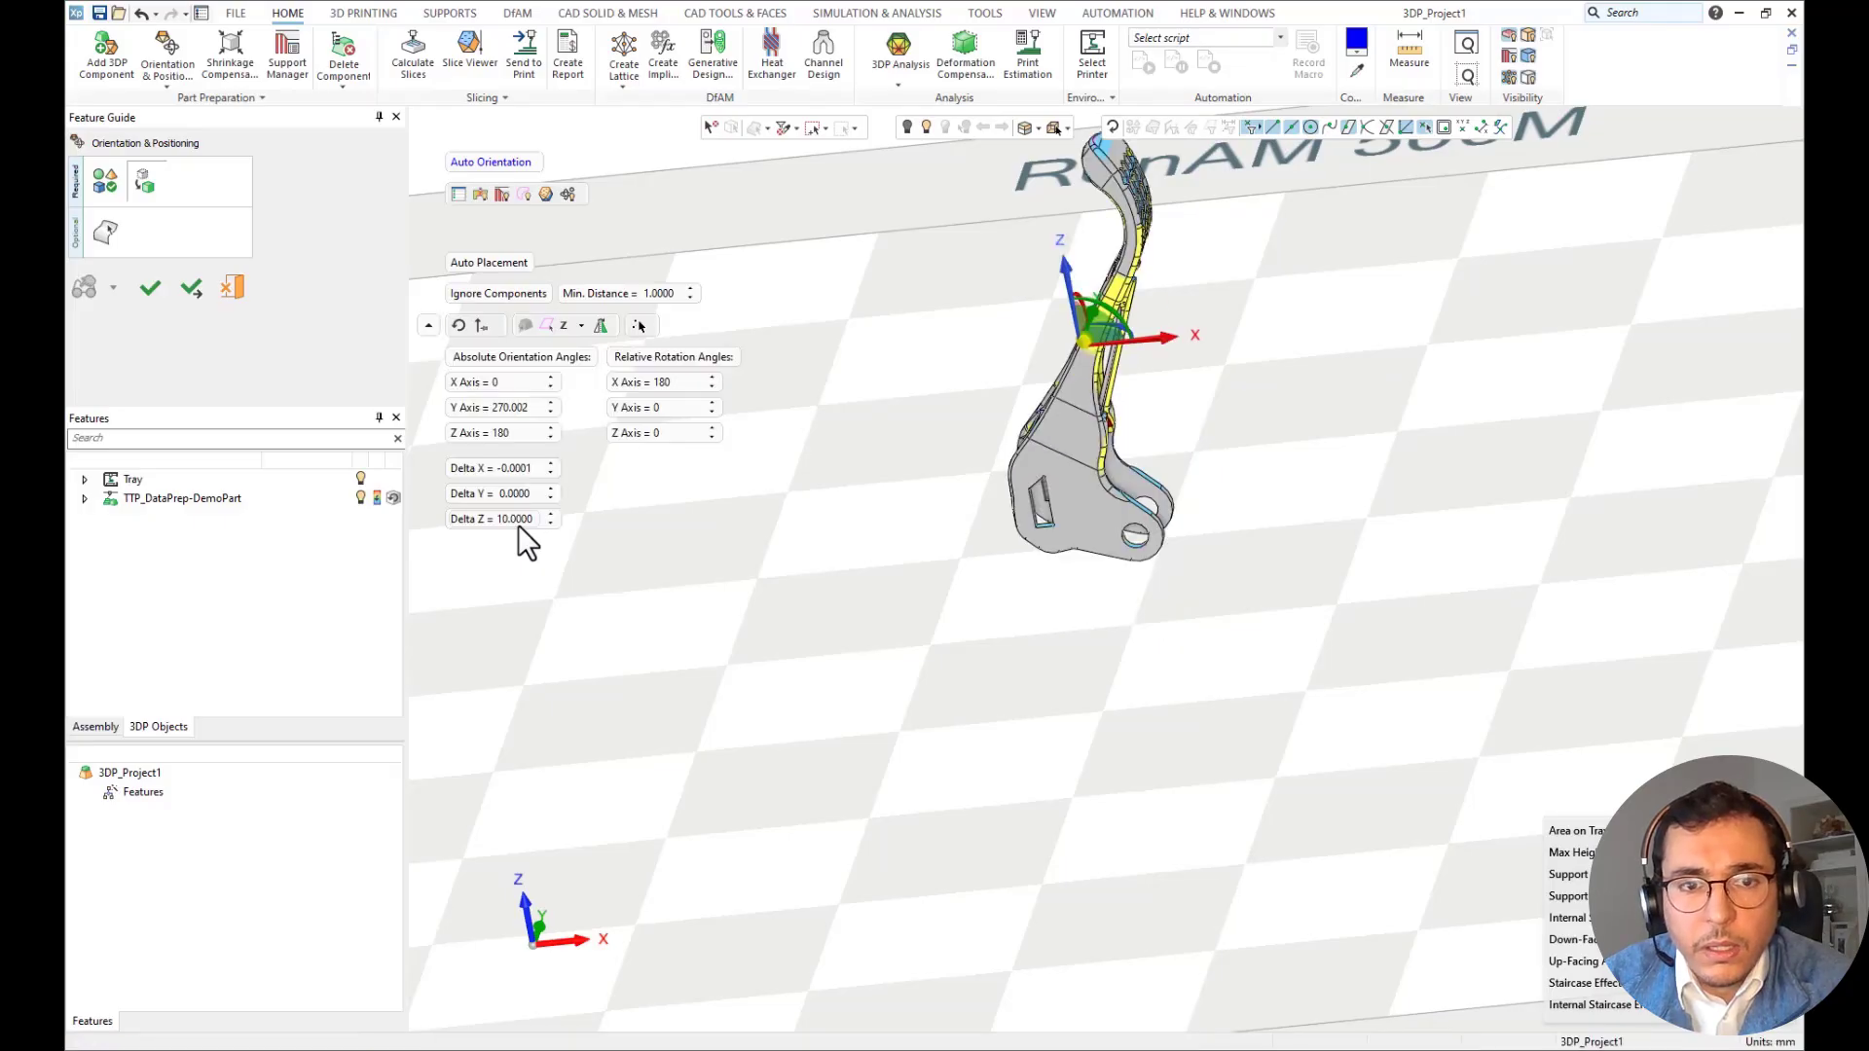
# Accept the lever's position and create its support regions with a 45° overhang angle and 1.5 mm minimum width.
pyautogui.click(152, 290)
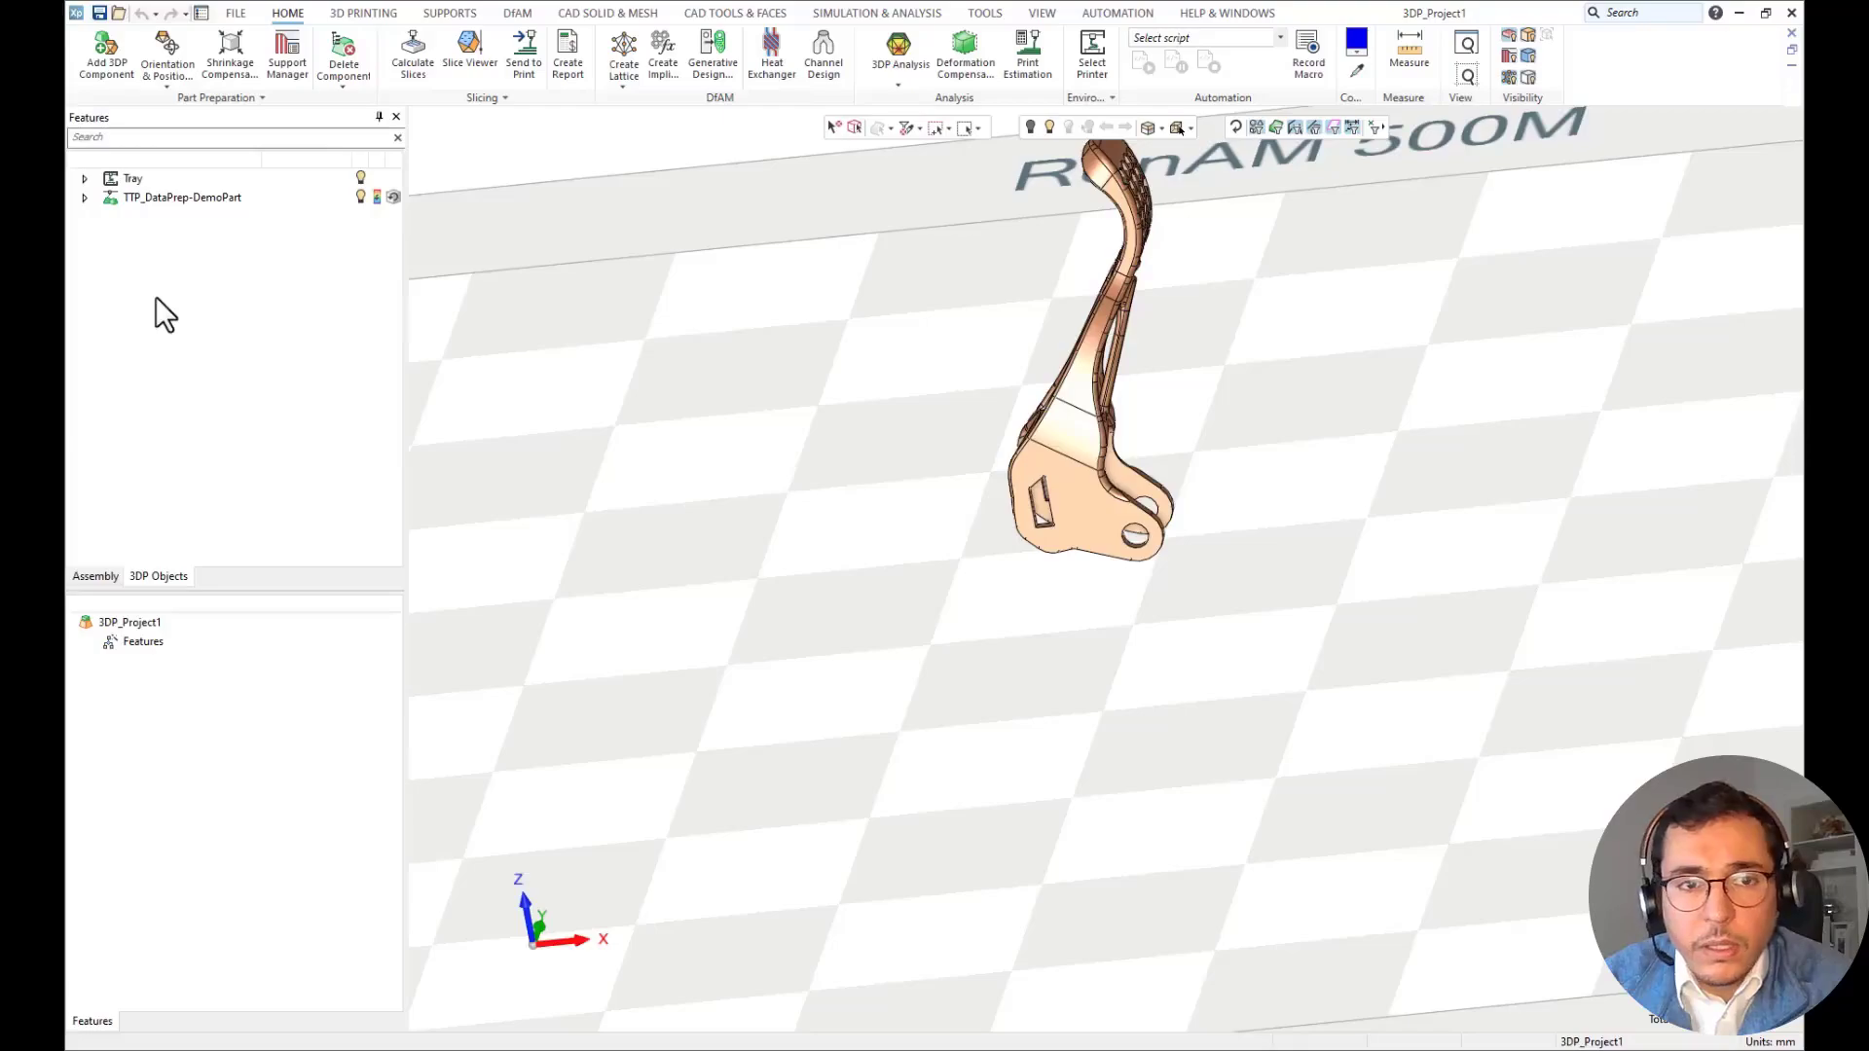
pyautogui.click(287, 58)
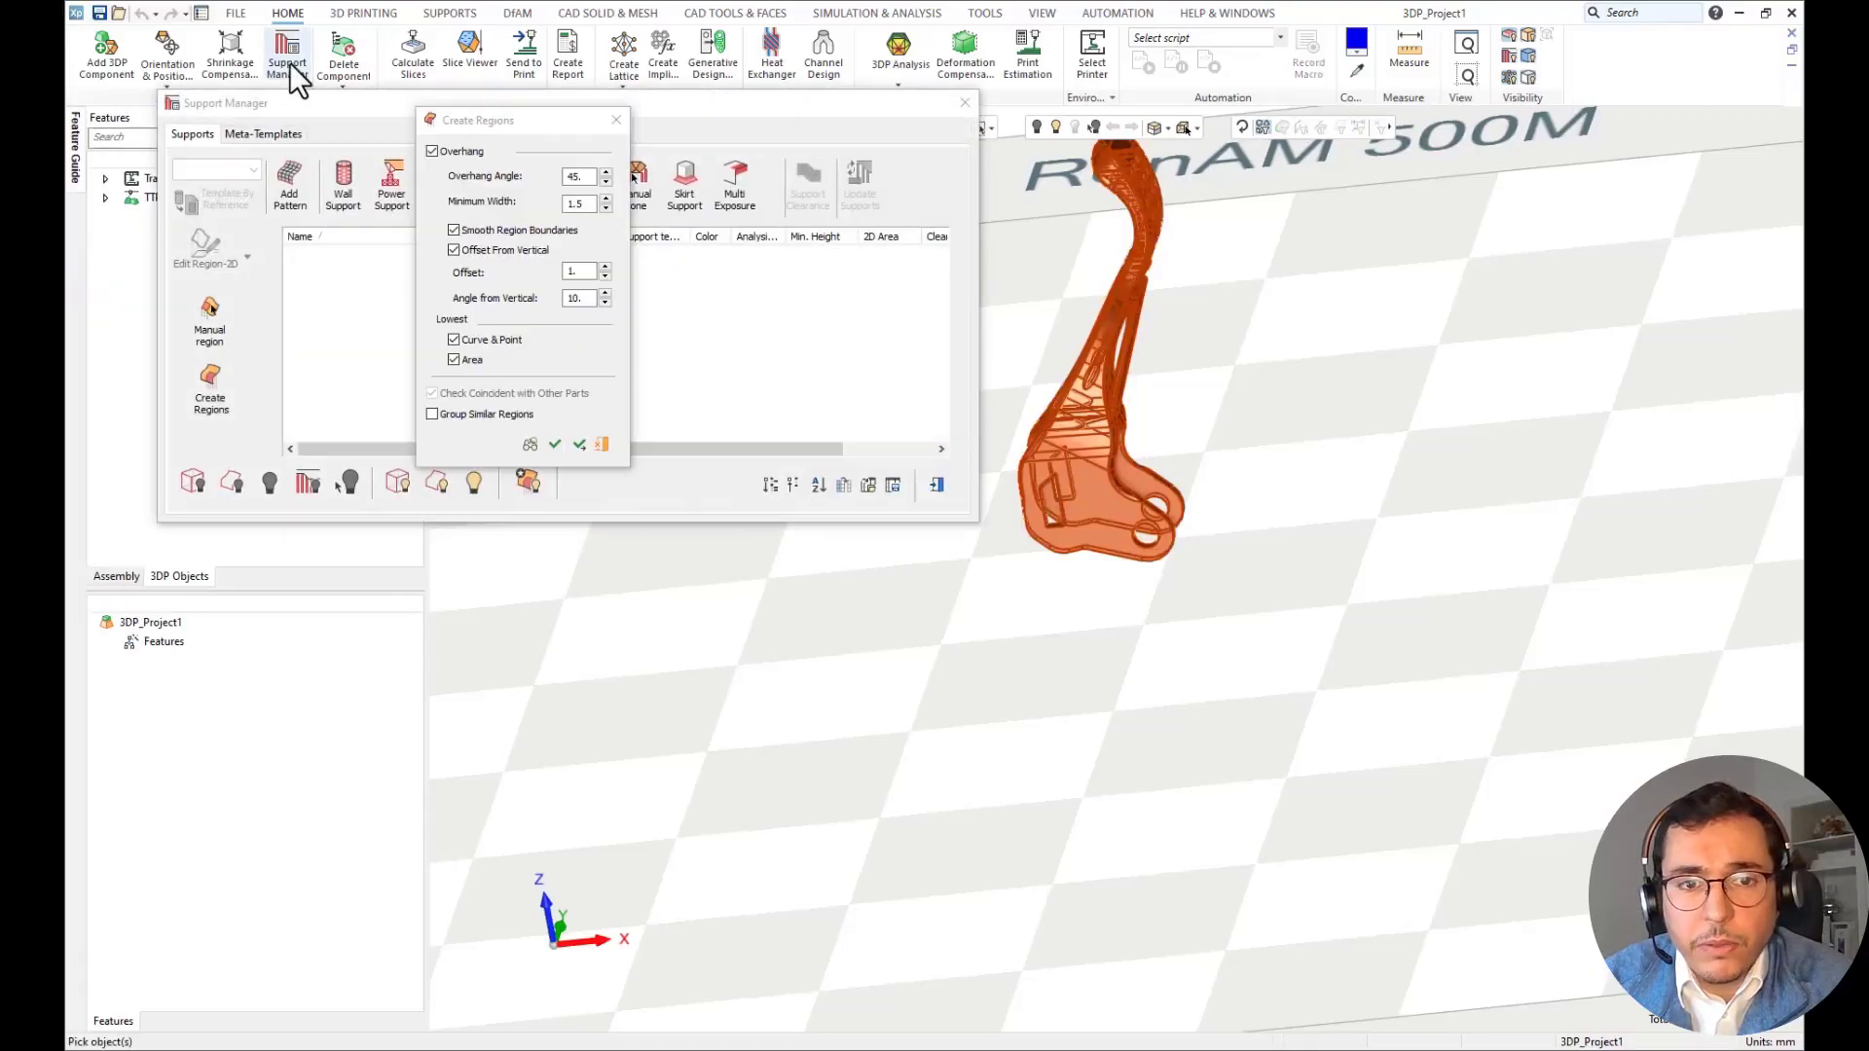
pyautogui.click(552, 446)
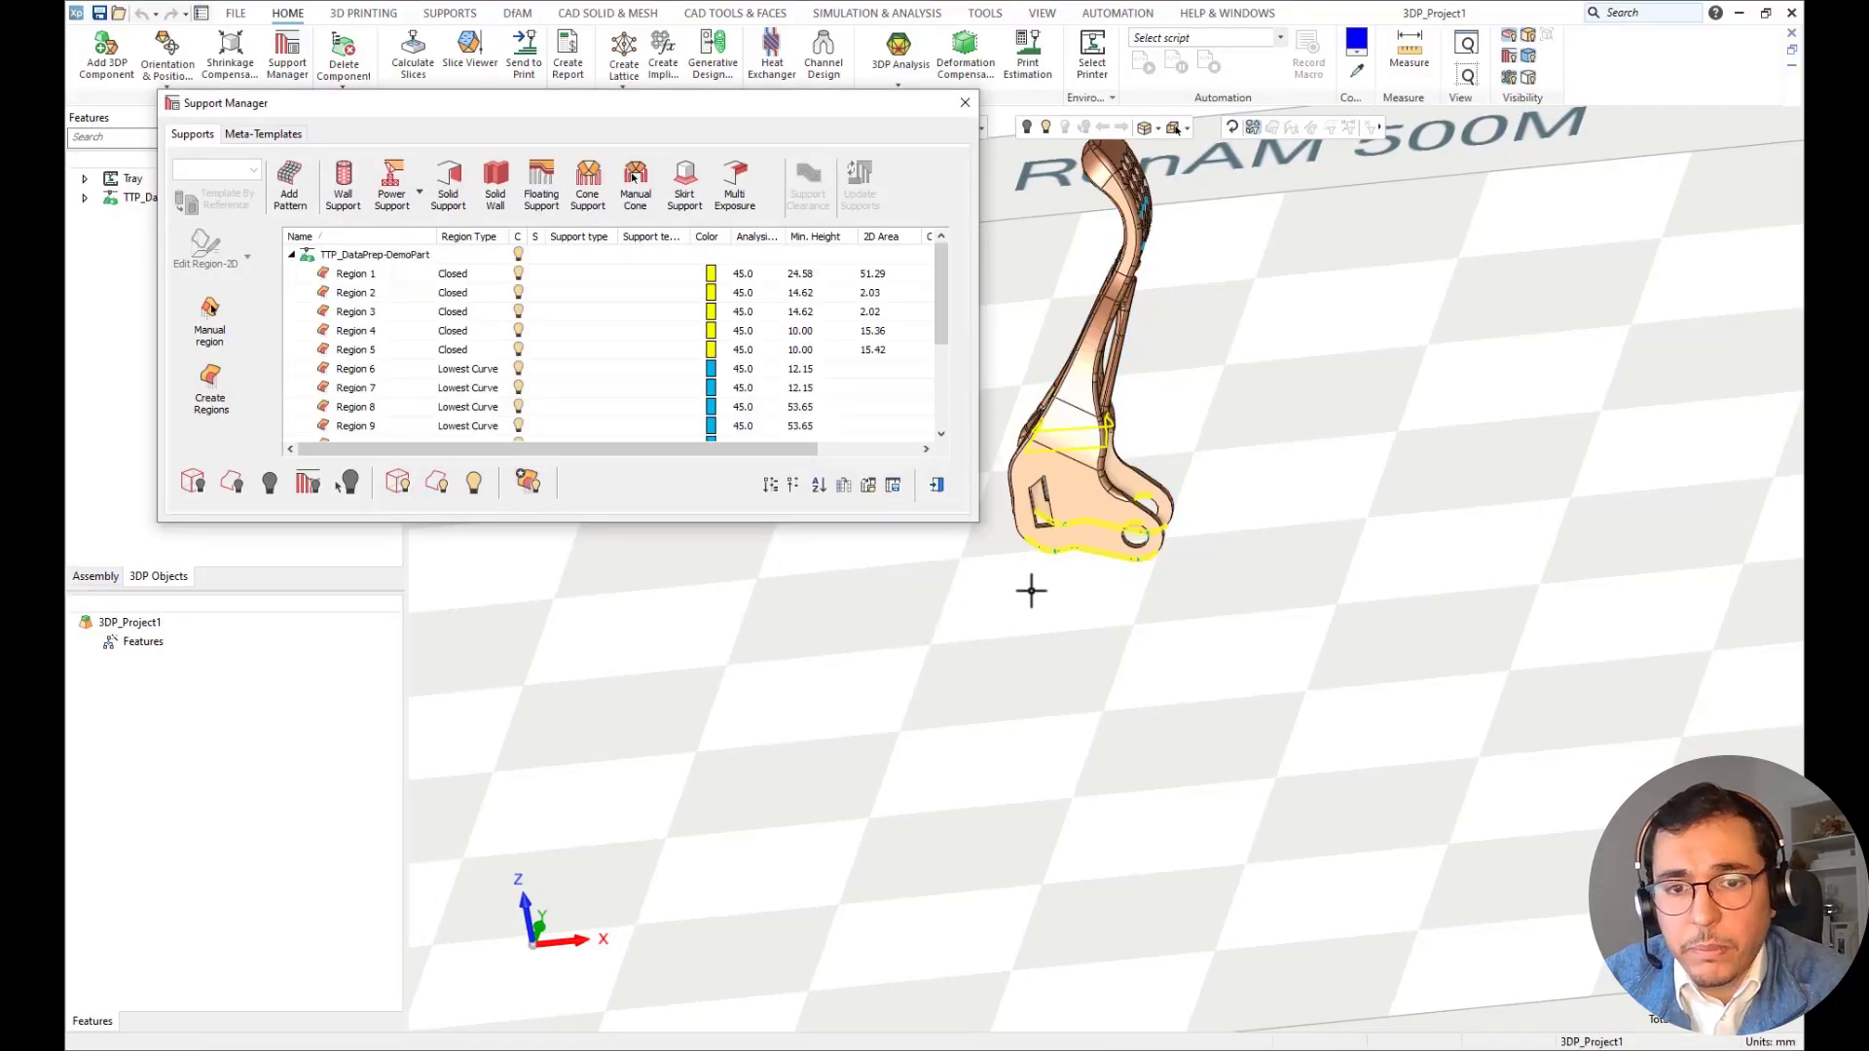
# Apply the WALL_HCL_F_TH00_P-2S_T_M1 wall support template to the two lowest closed regions under the forked end, and close the Support Manager.
pyautogui.moveTo(1031, 589); pyautogui.dragTo(1127, 615, button='middle')
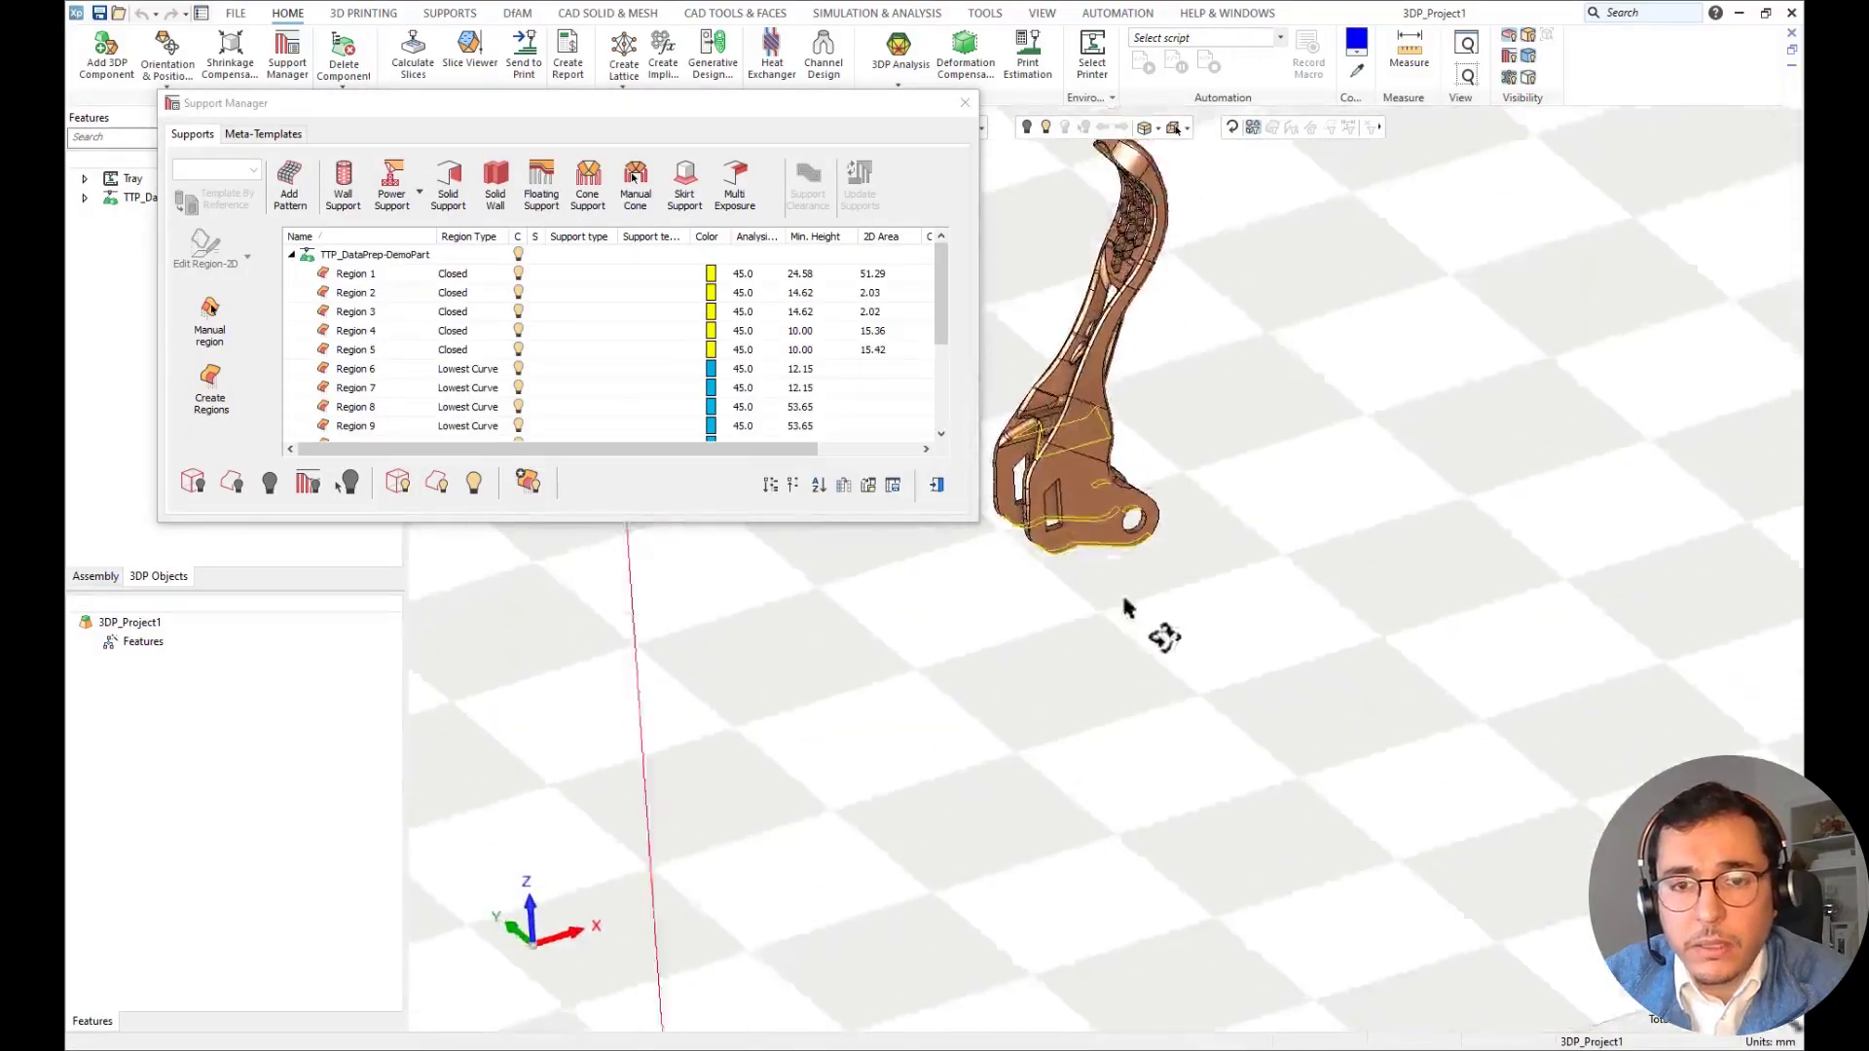
pyautogui.scroll(5, 1114, 575)
pyautogui.click(1120, 471)
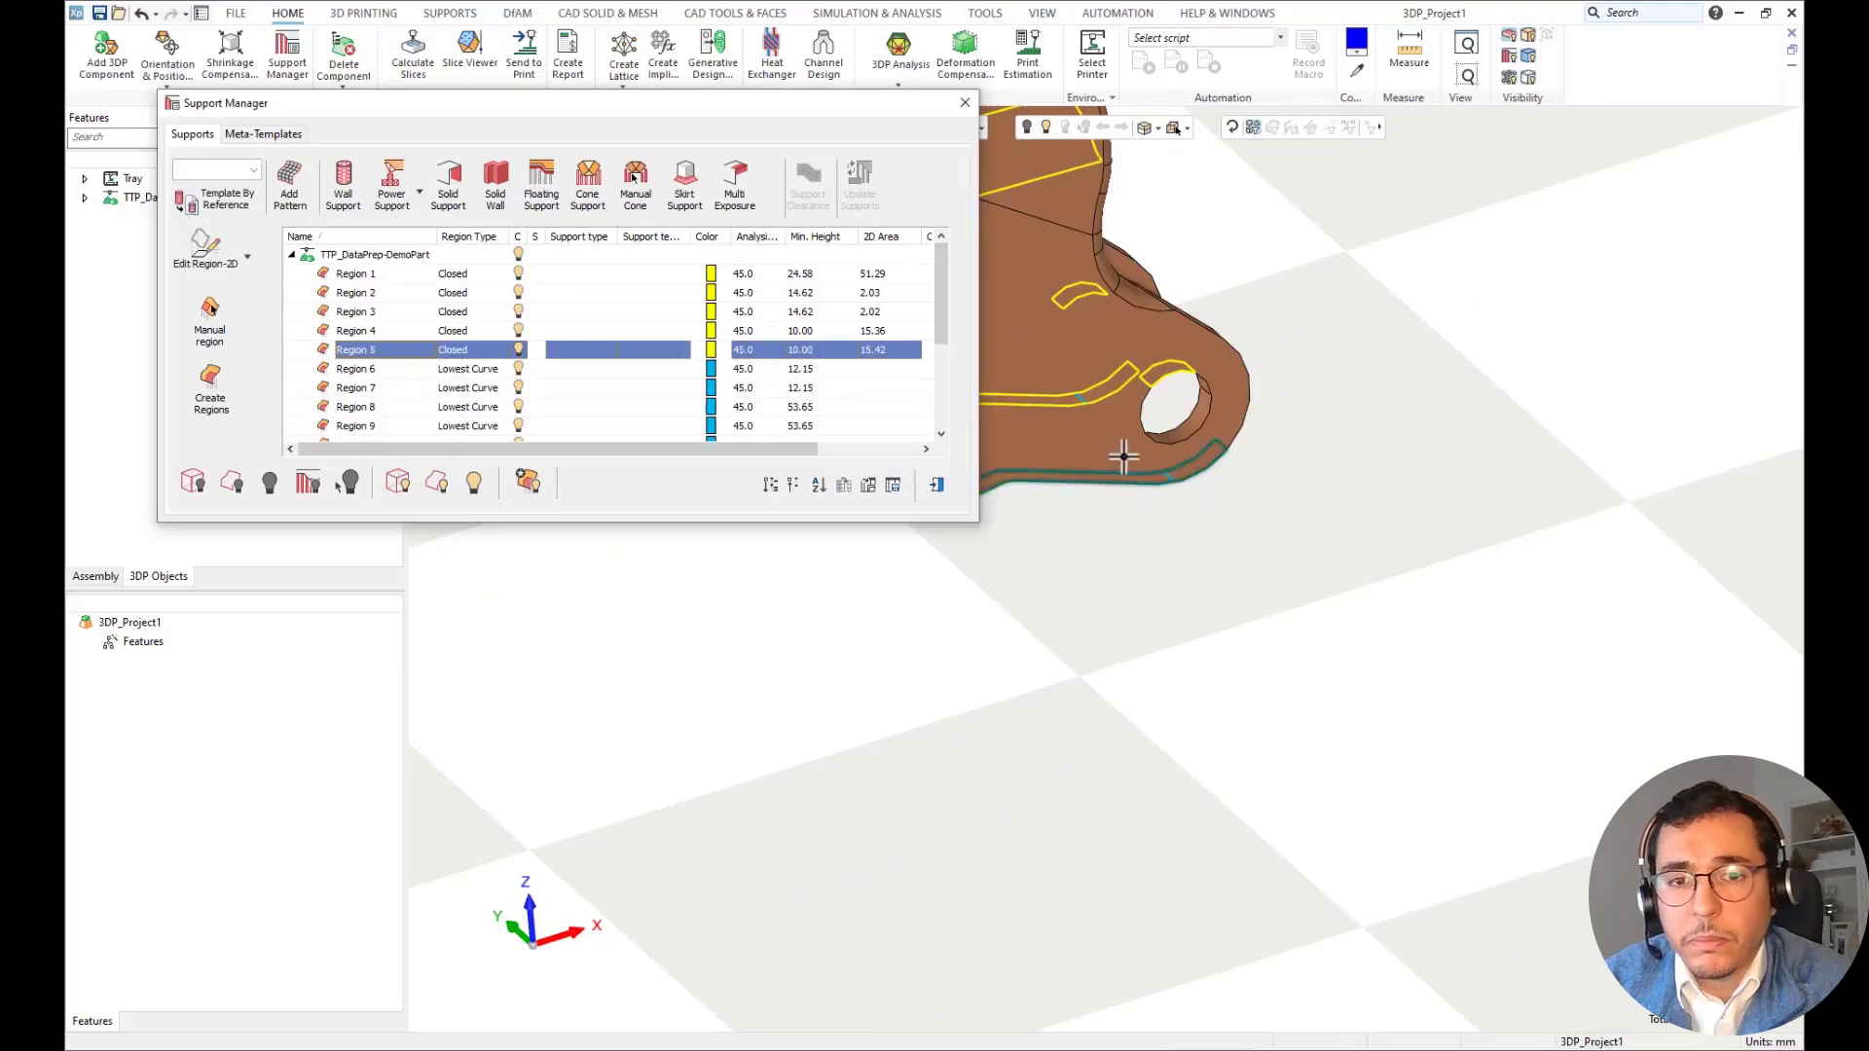
pyautogui.keyDown('ctrl'); pyautogui.click(1113, 392); pyautogui.keyUp('ctrl')
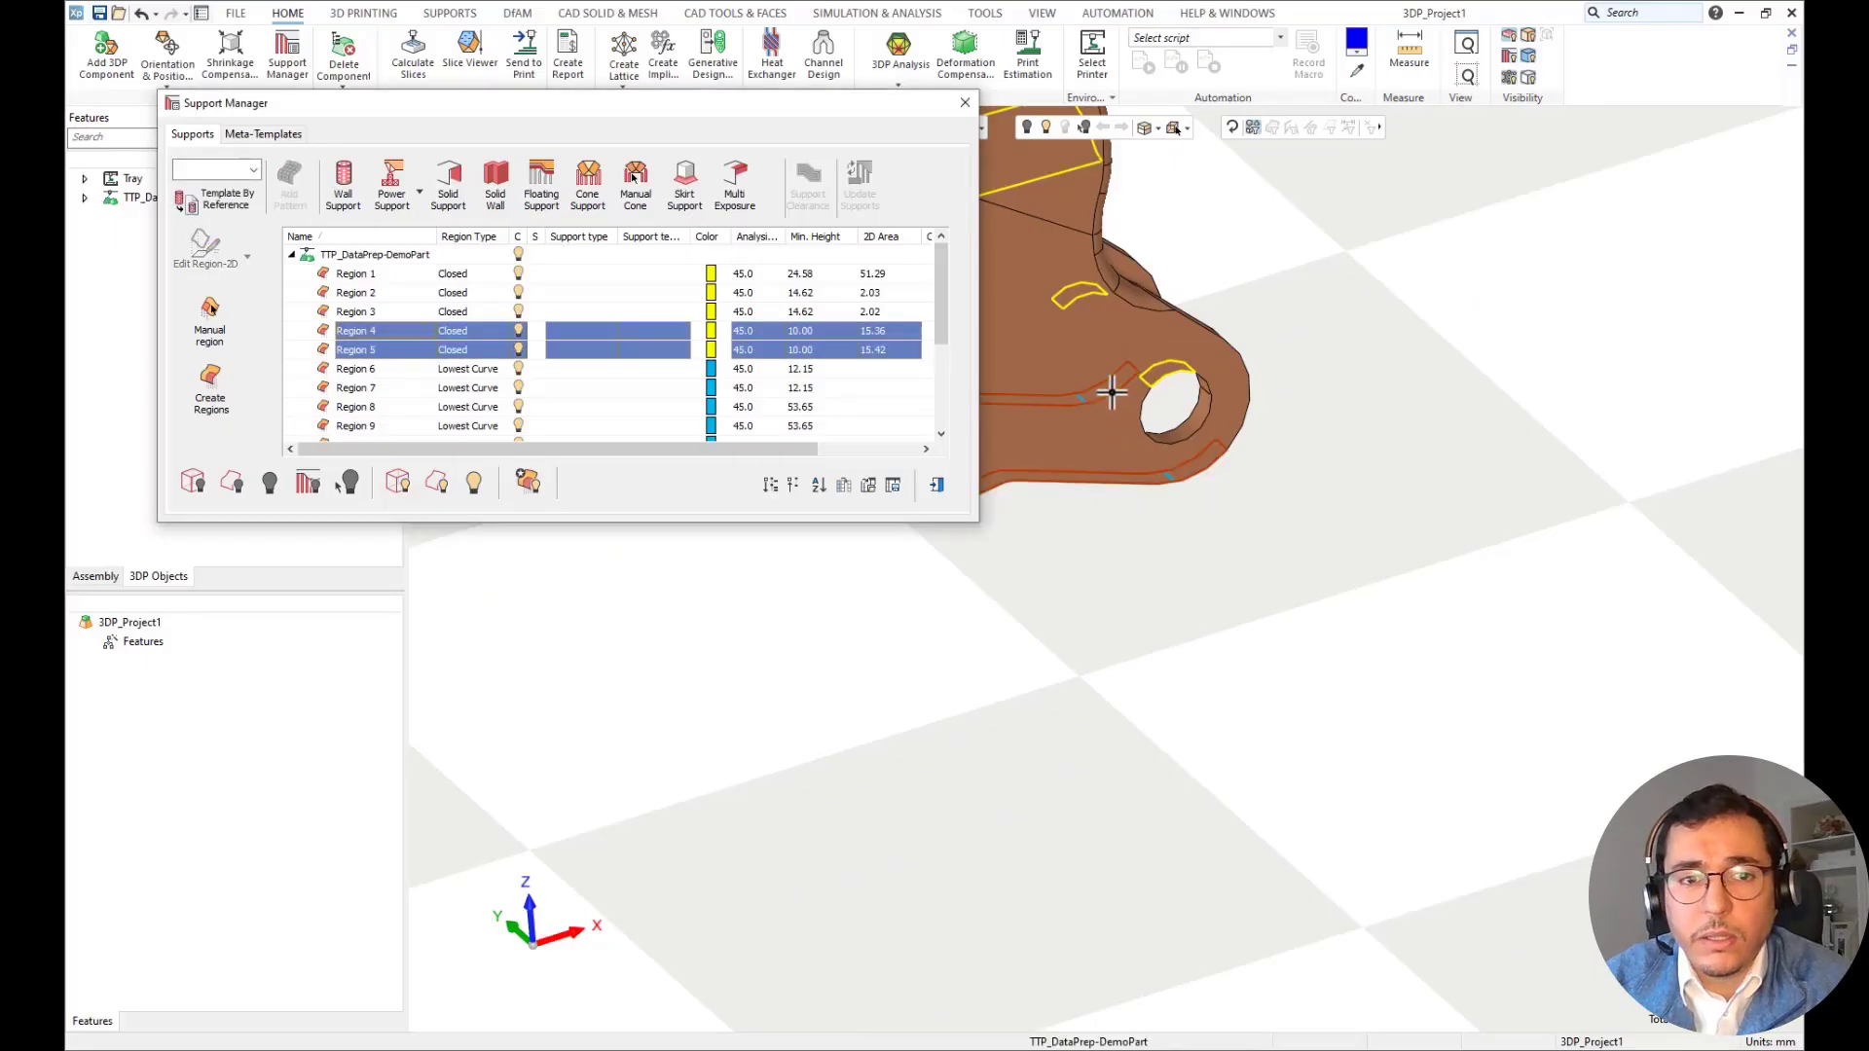
pyautogui.click(255, 168)
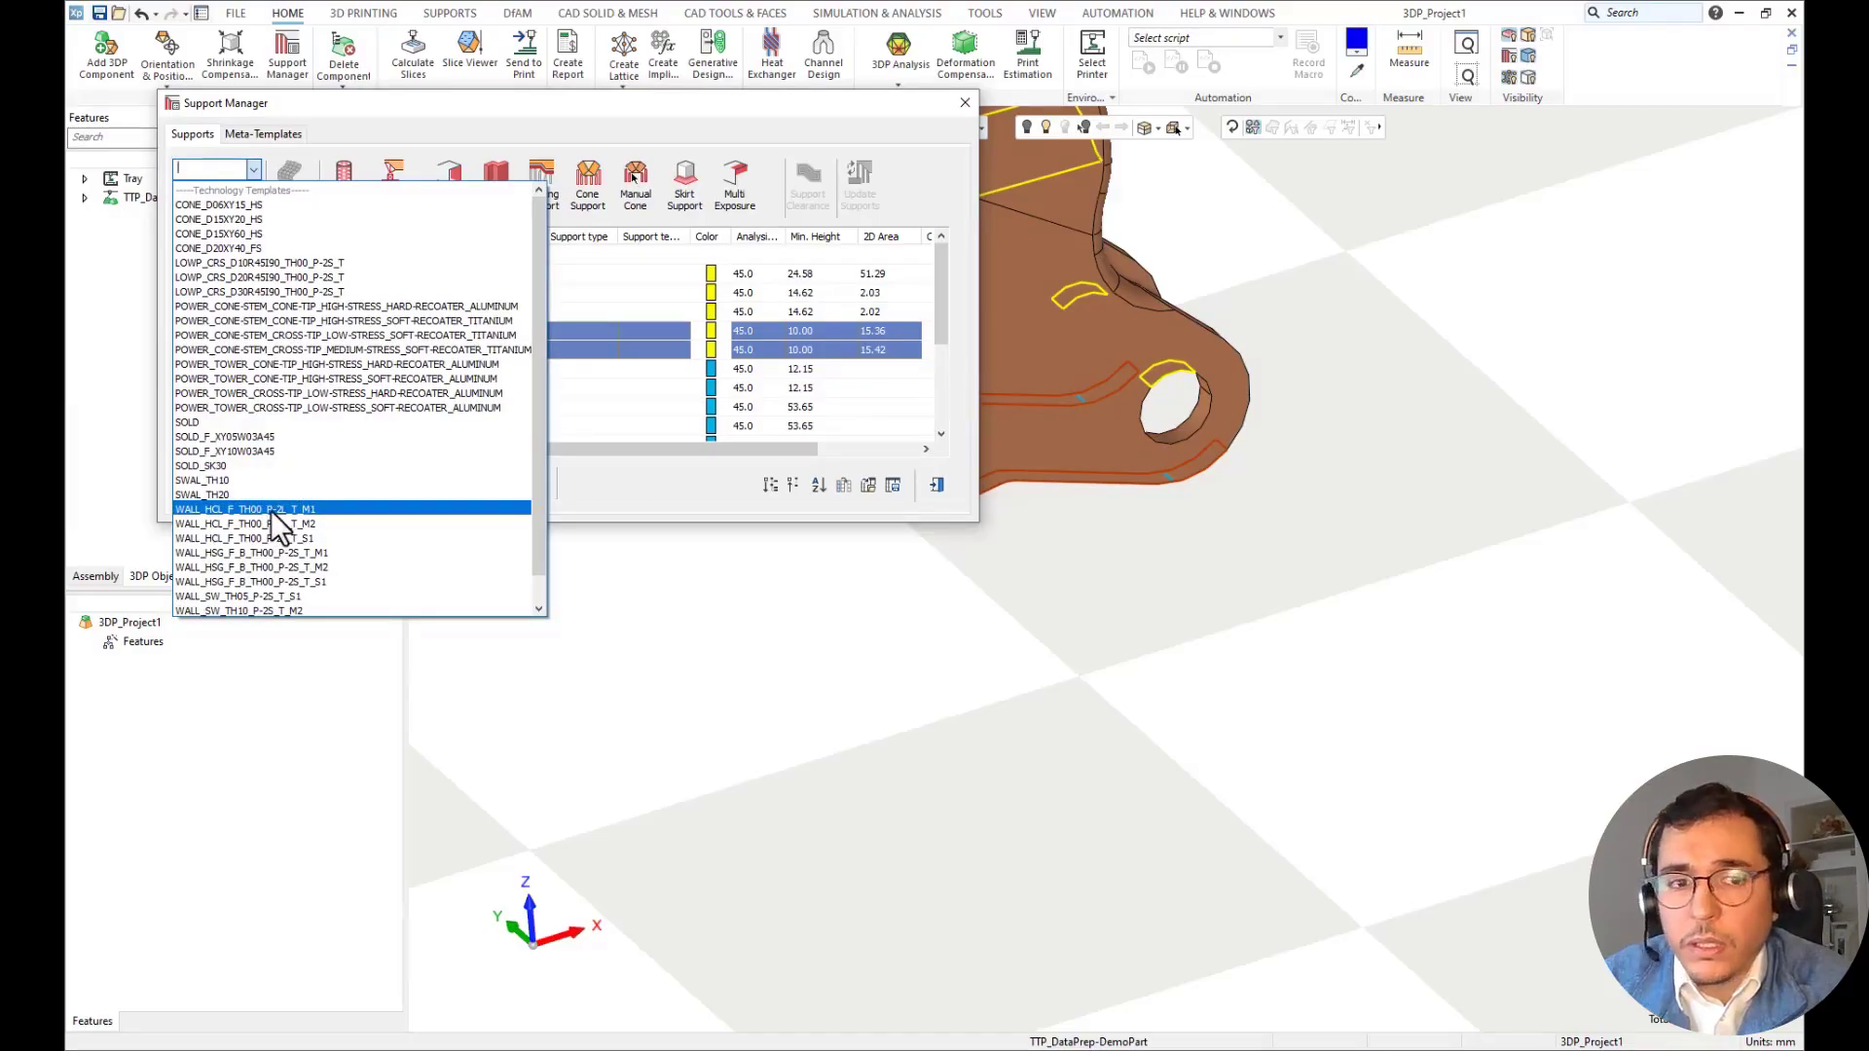
pyautogui.click(271, 510)
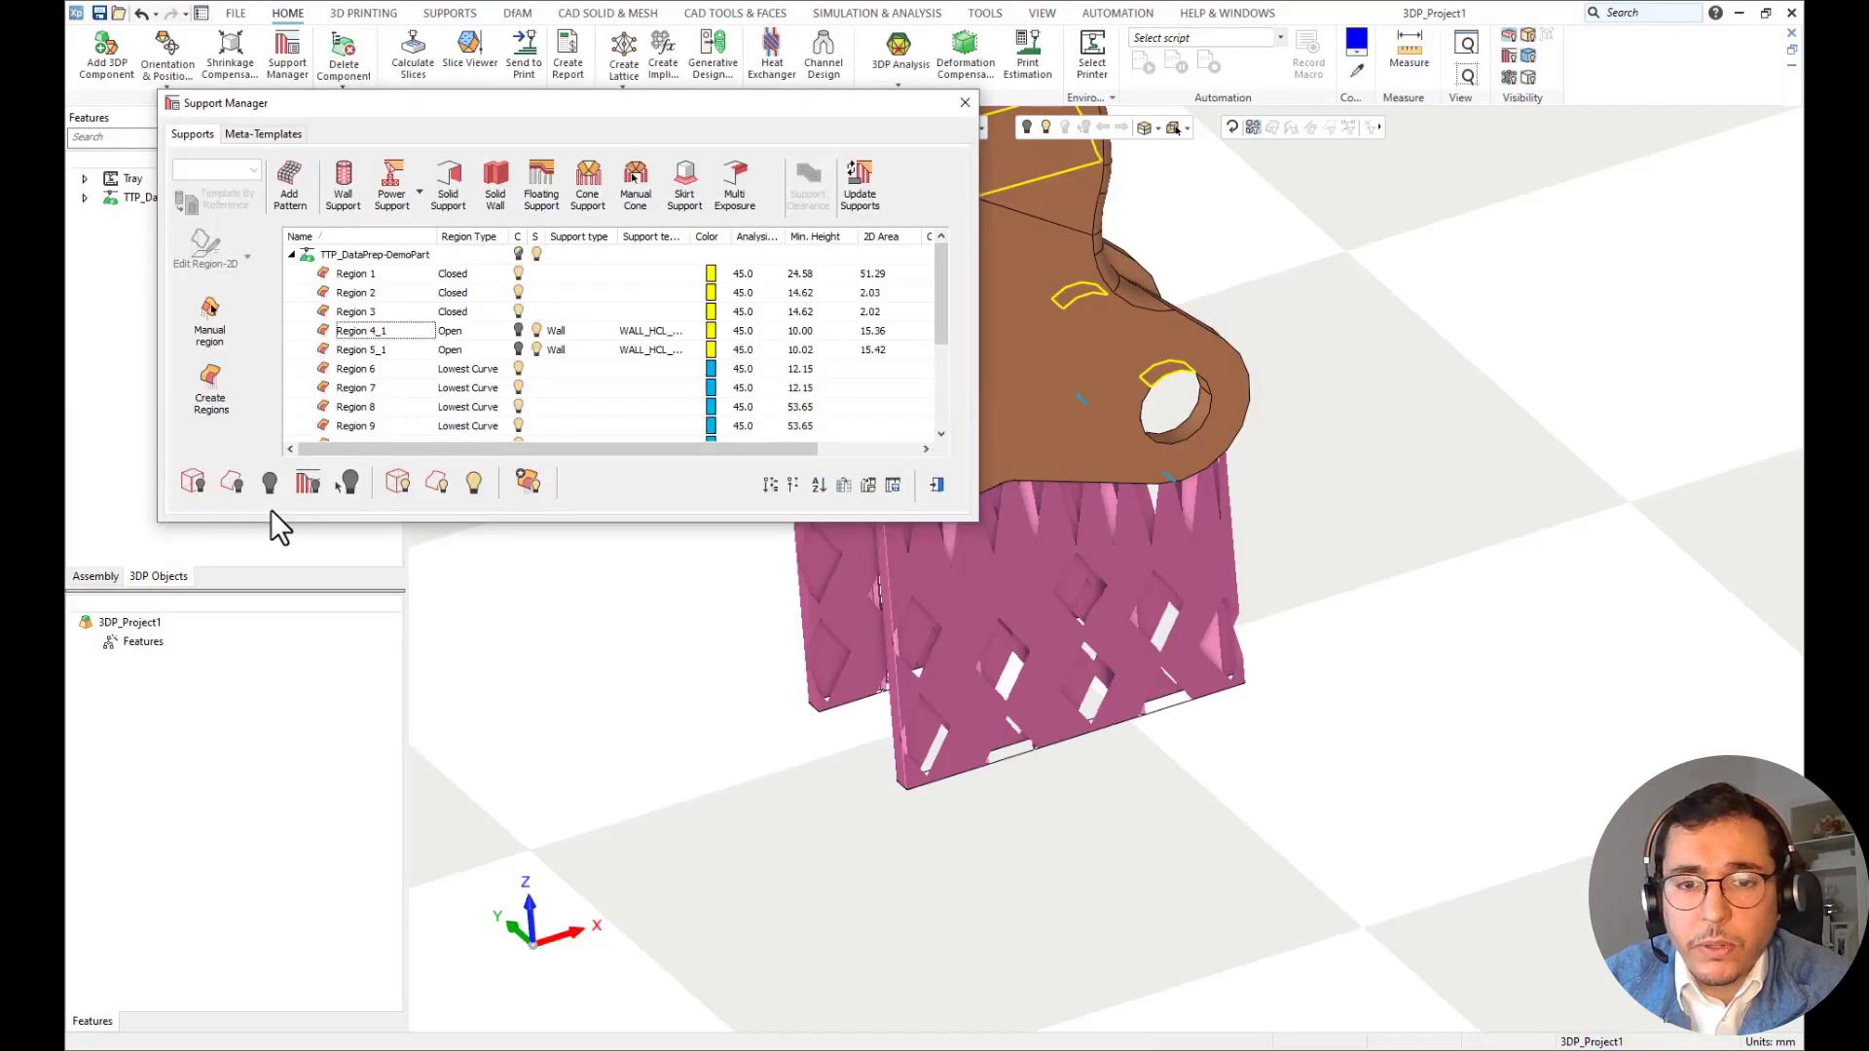
pyautogui.click(936, 485)
# Fill the tray with the maximum number of levers using 2D Nesting, with minimal distance 3, spiral arrangement and supports included.
pyautogui.moveTo(780, 646); pyautogui.dragTo(748, 670, button='middle')
pyautogui.scroll(-5, 818, 659)
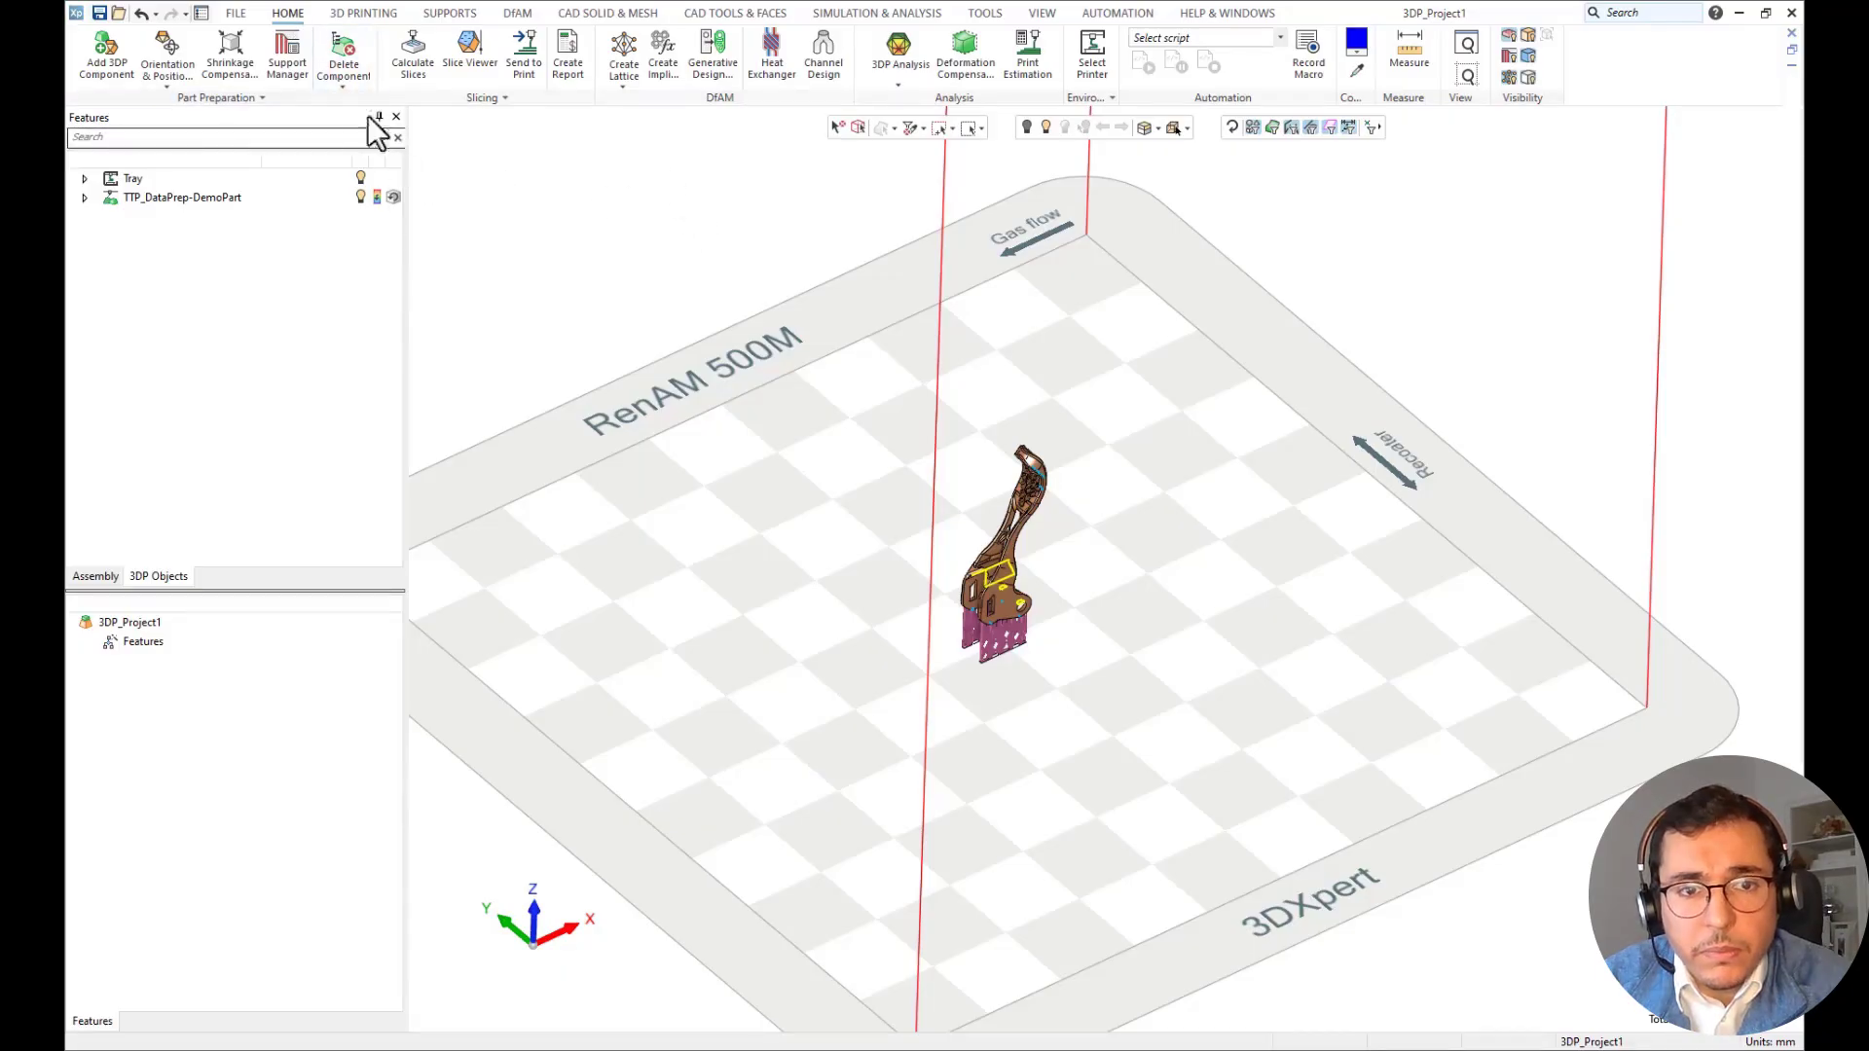
pyautogui.click(351, 85)
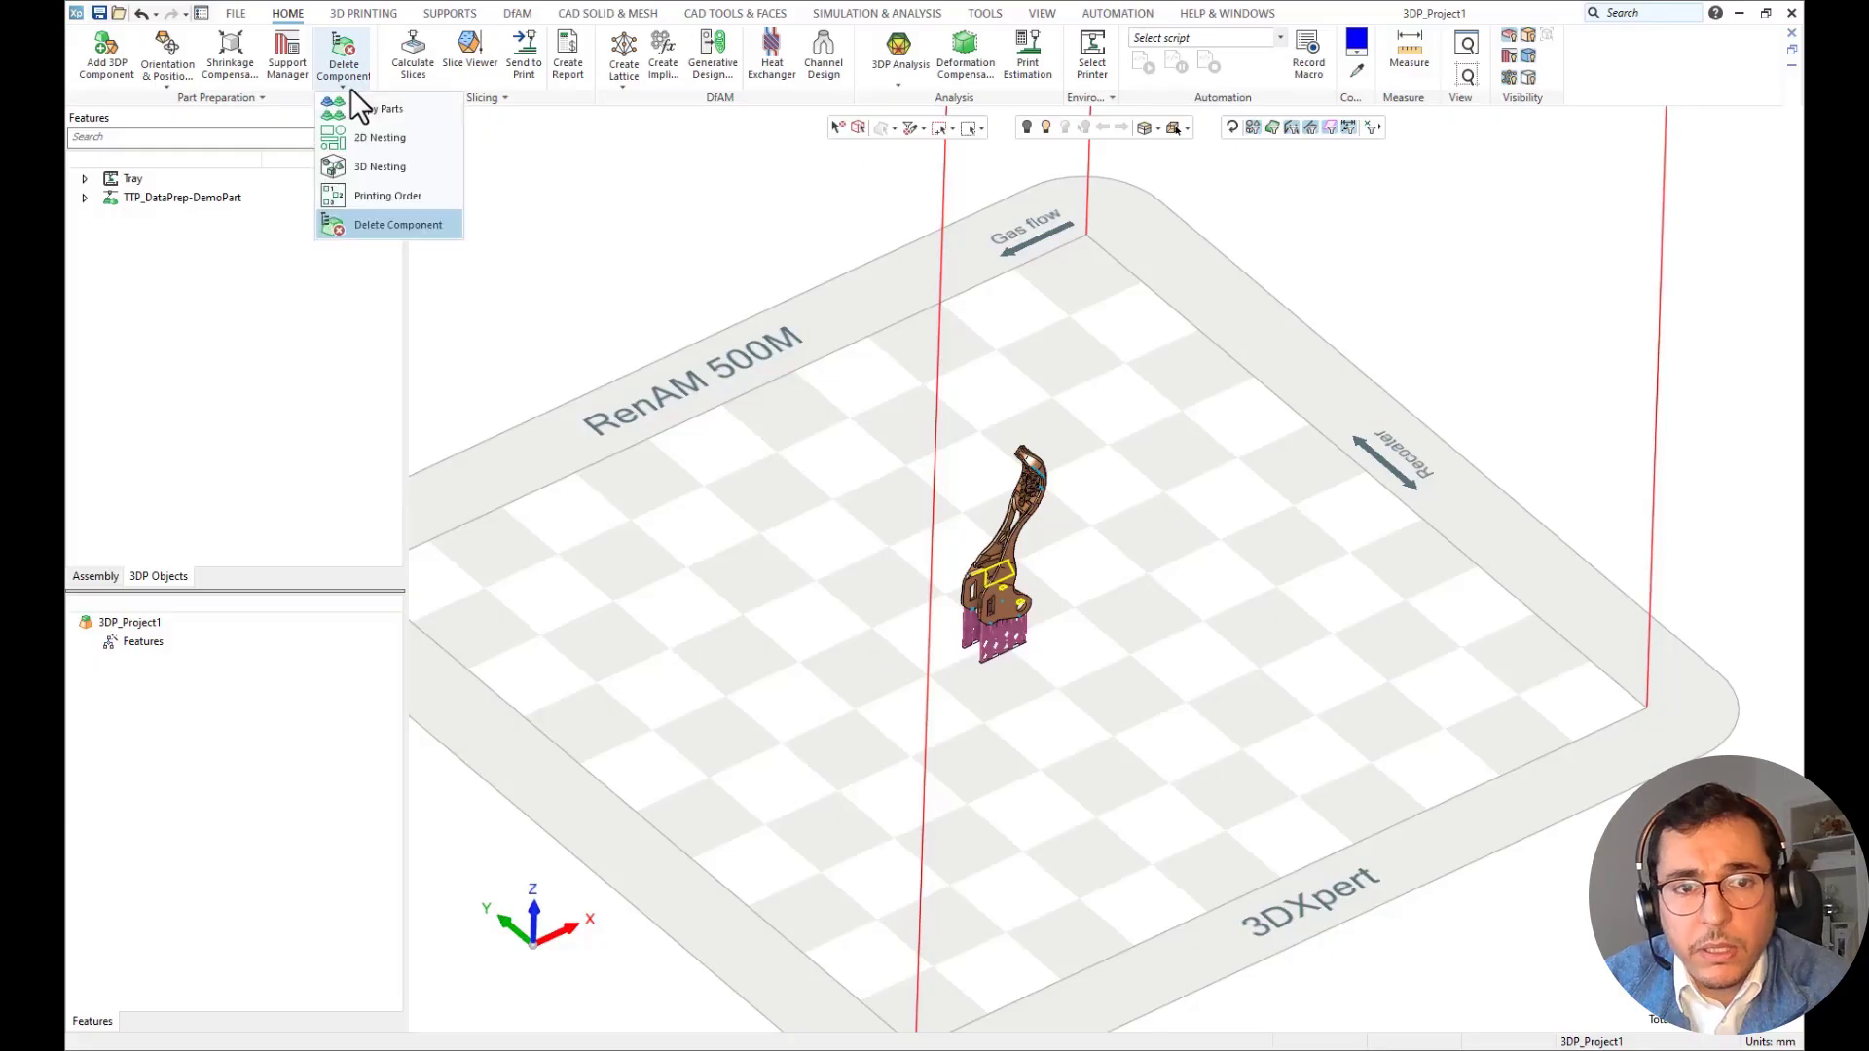
pyautogui.click(370, 144)
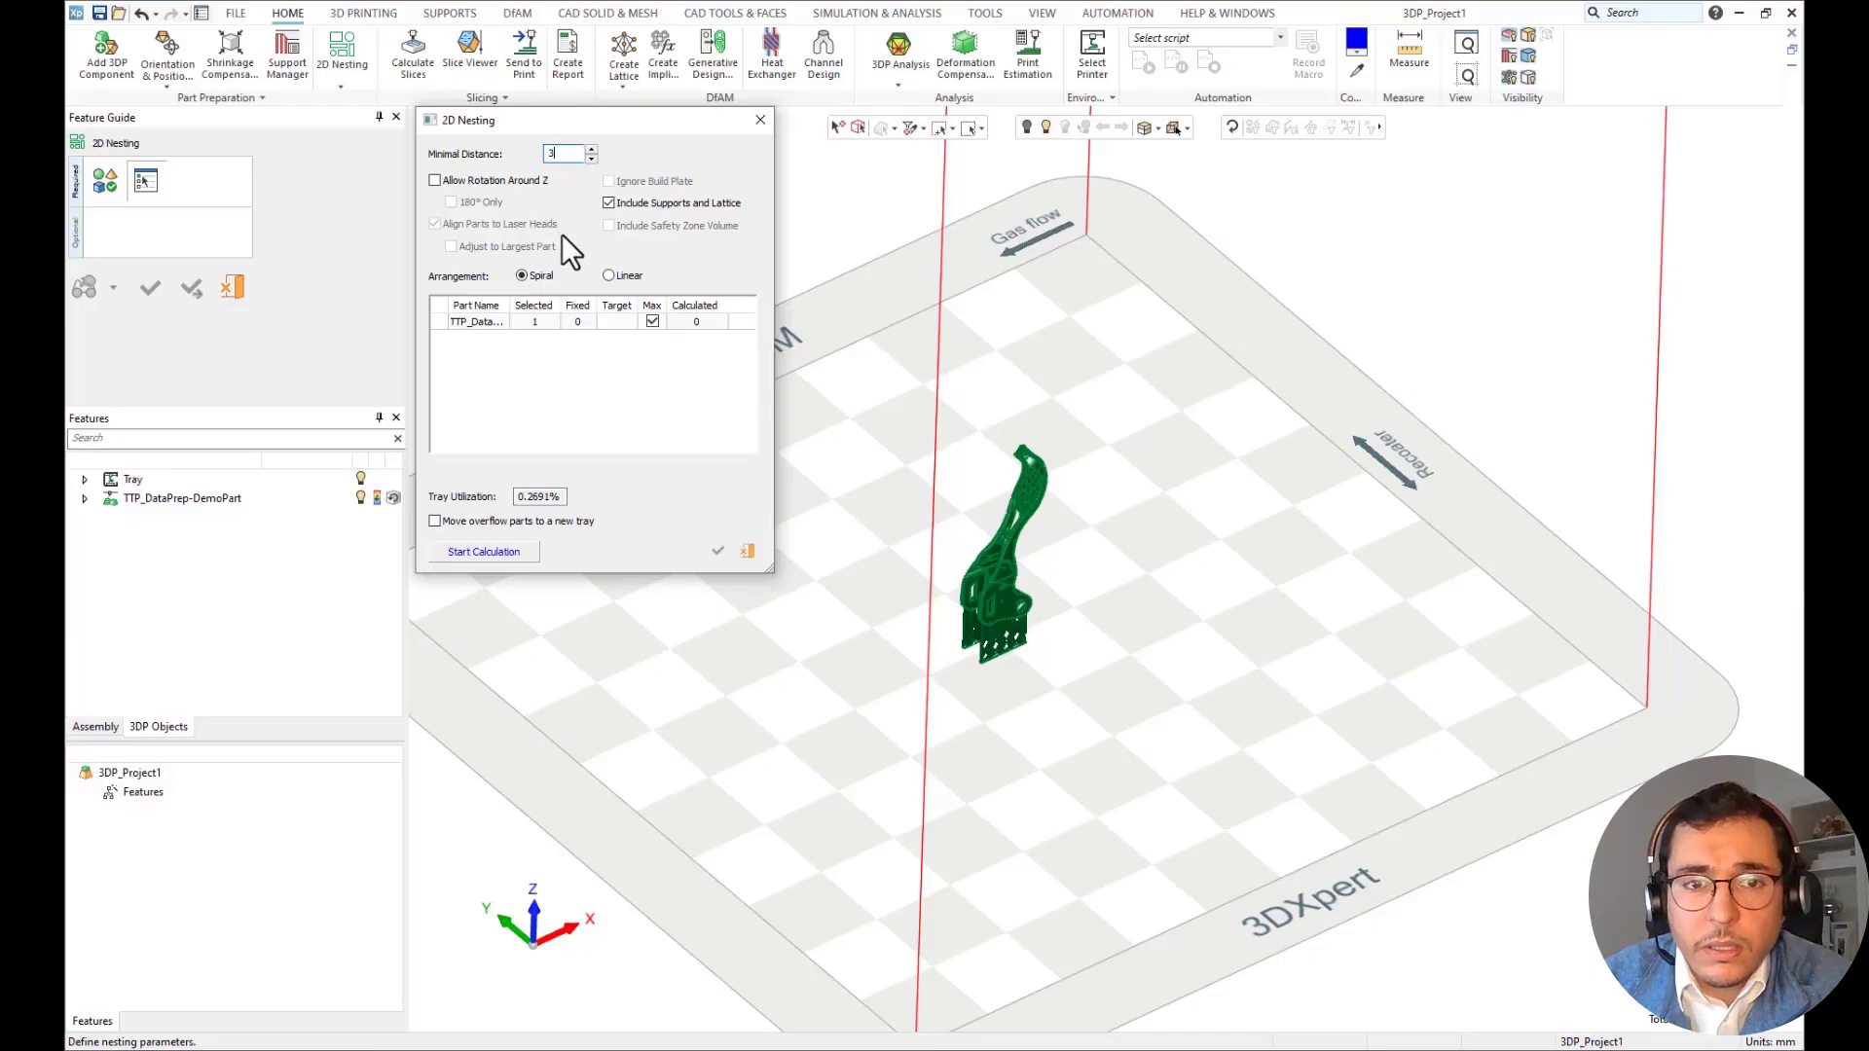
pyautogui.click(652, 322)
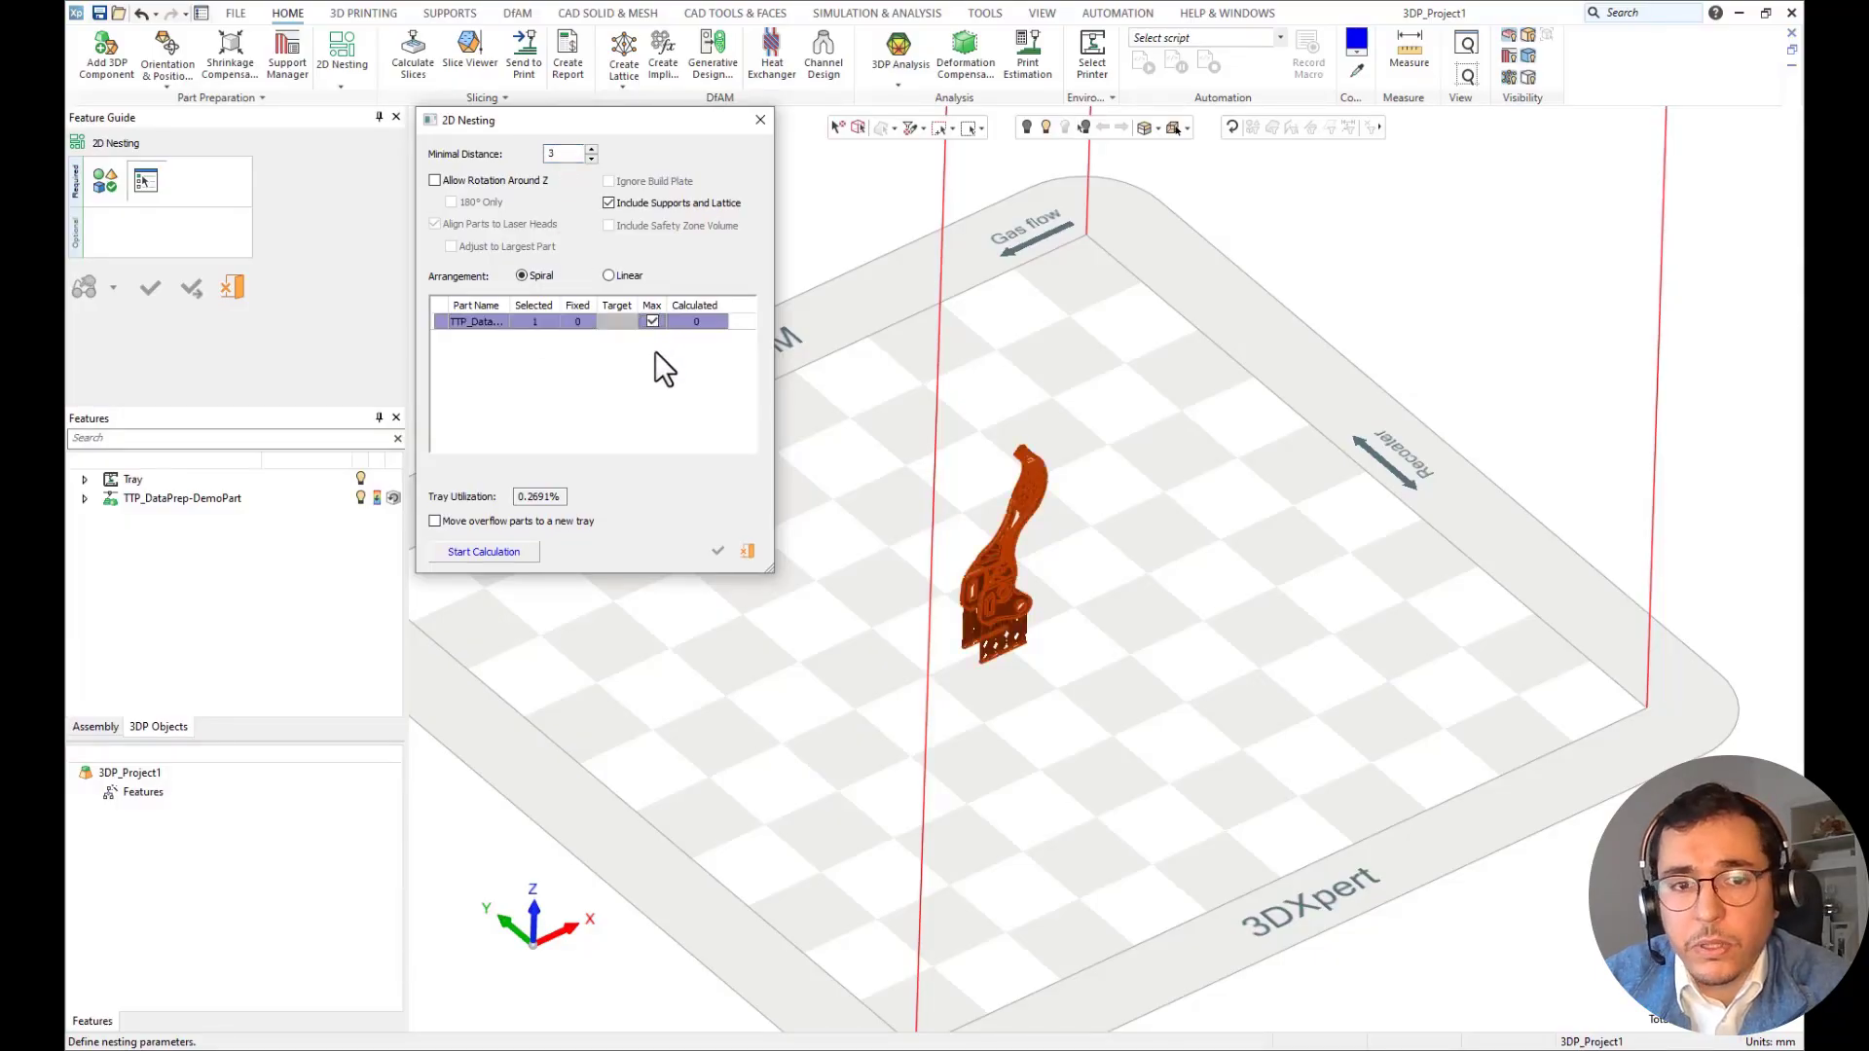
pyautogui.click(532, 550)
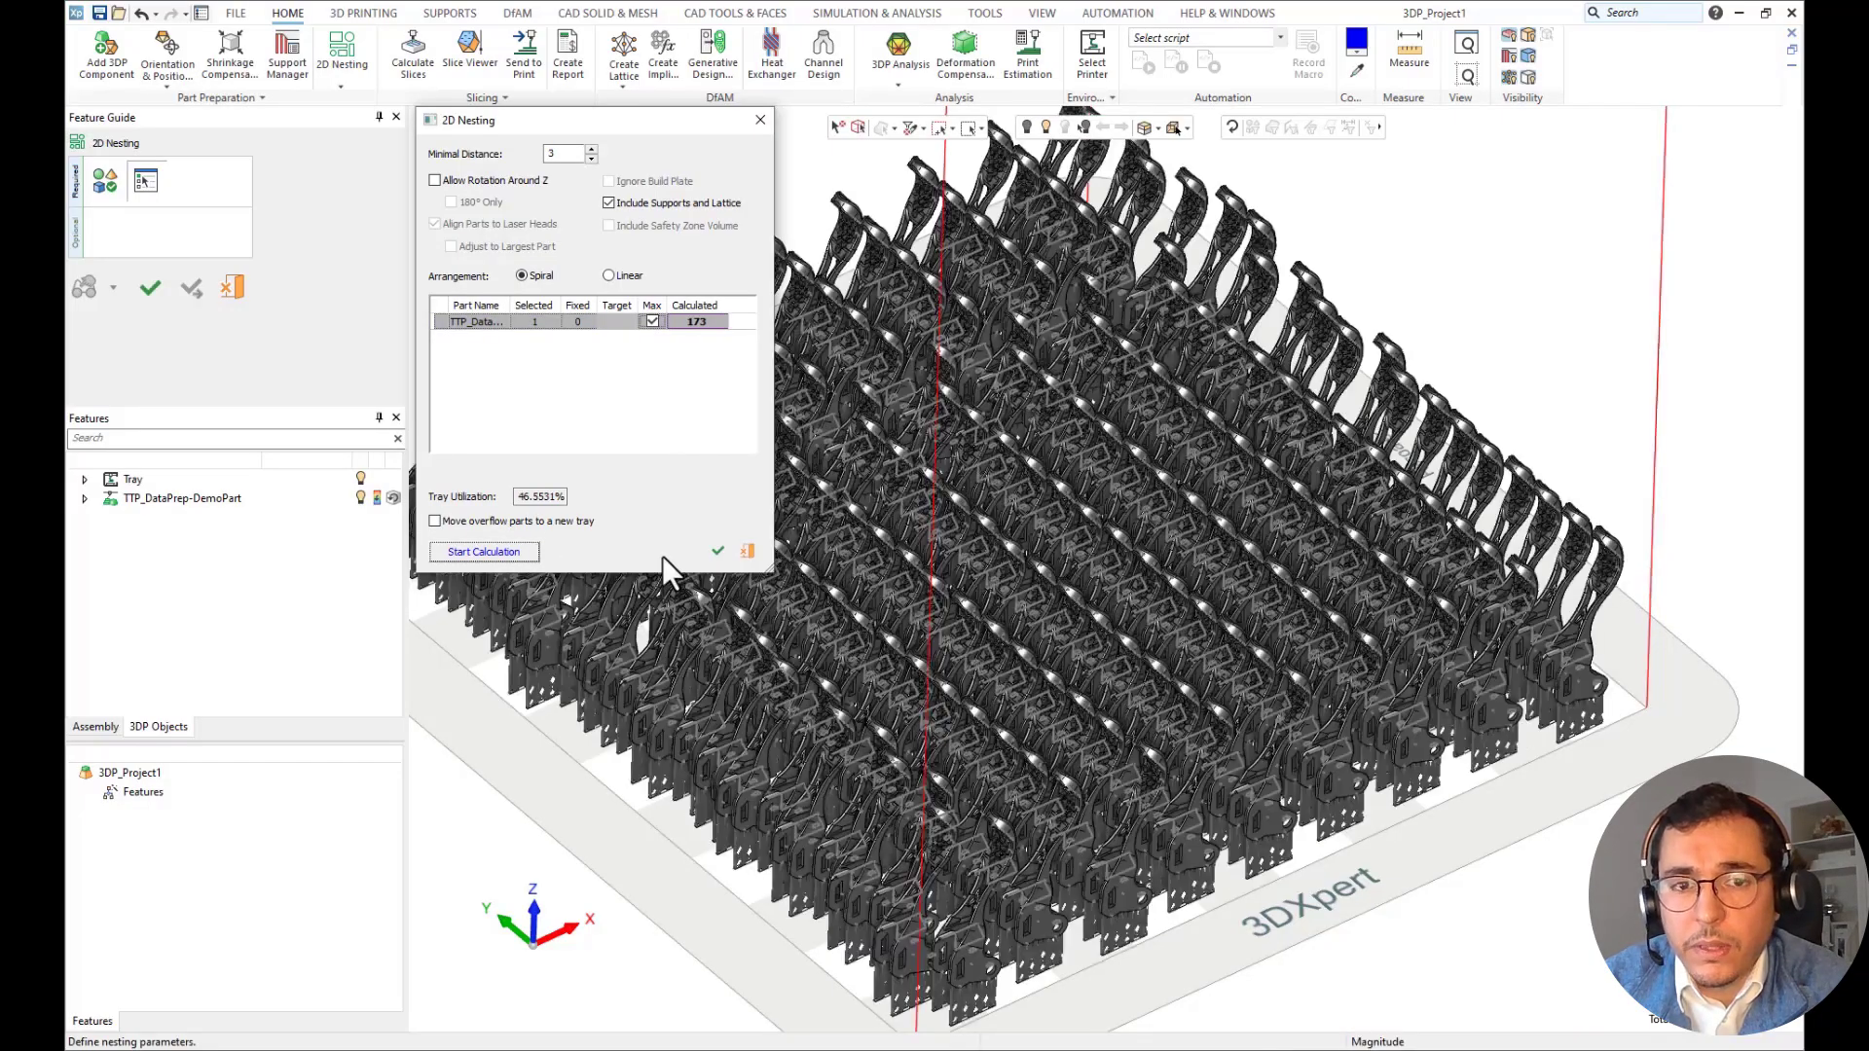
pyautogui.click(717, 551)
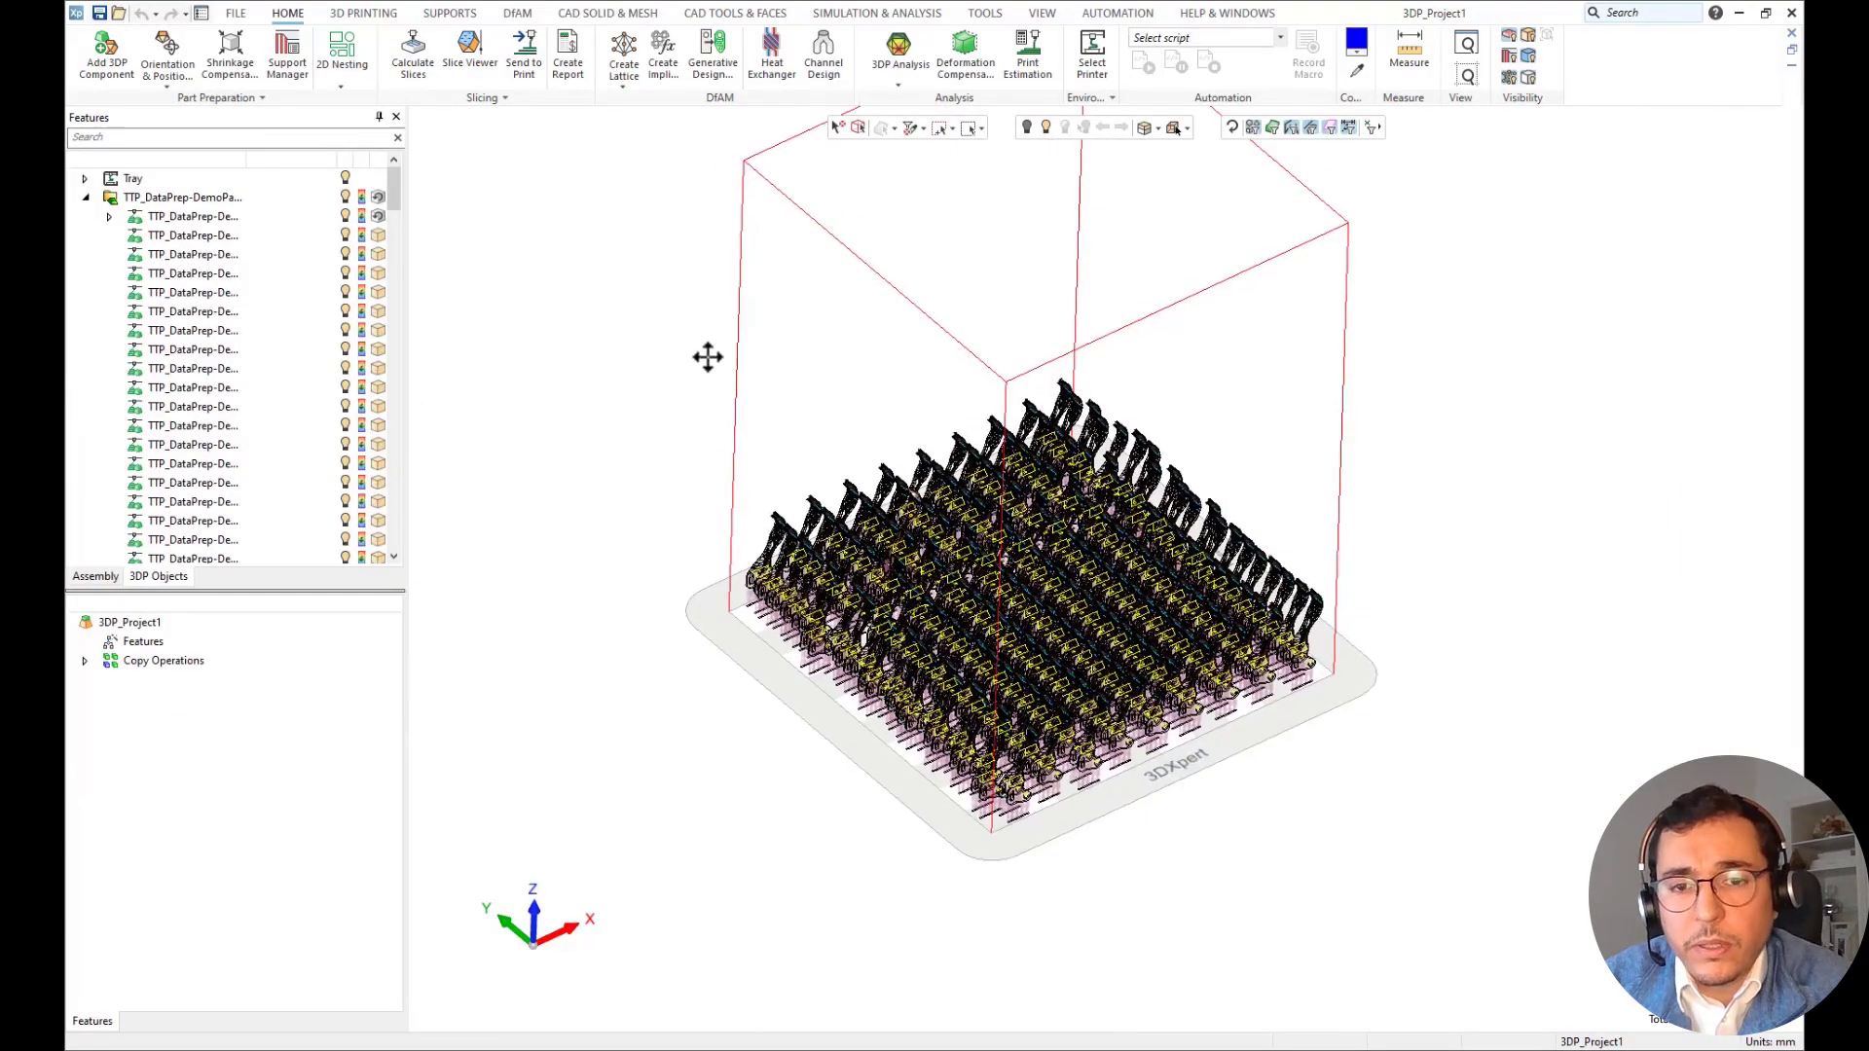
# View the nested tray isometrically and calculate the lever's slices in Printer Format, using the RenAM500M Ti6Al4V part and wall support build styles.
pyautogui.moveTo(708, 358); pyautogui.dragTo(708, 378, button='middle')
pyautogui.scroll(2, 939, 497)
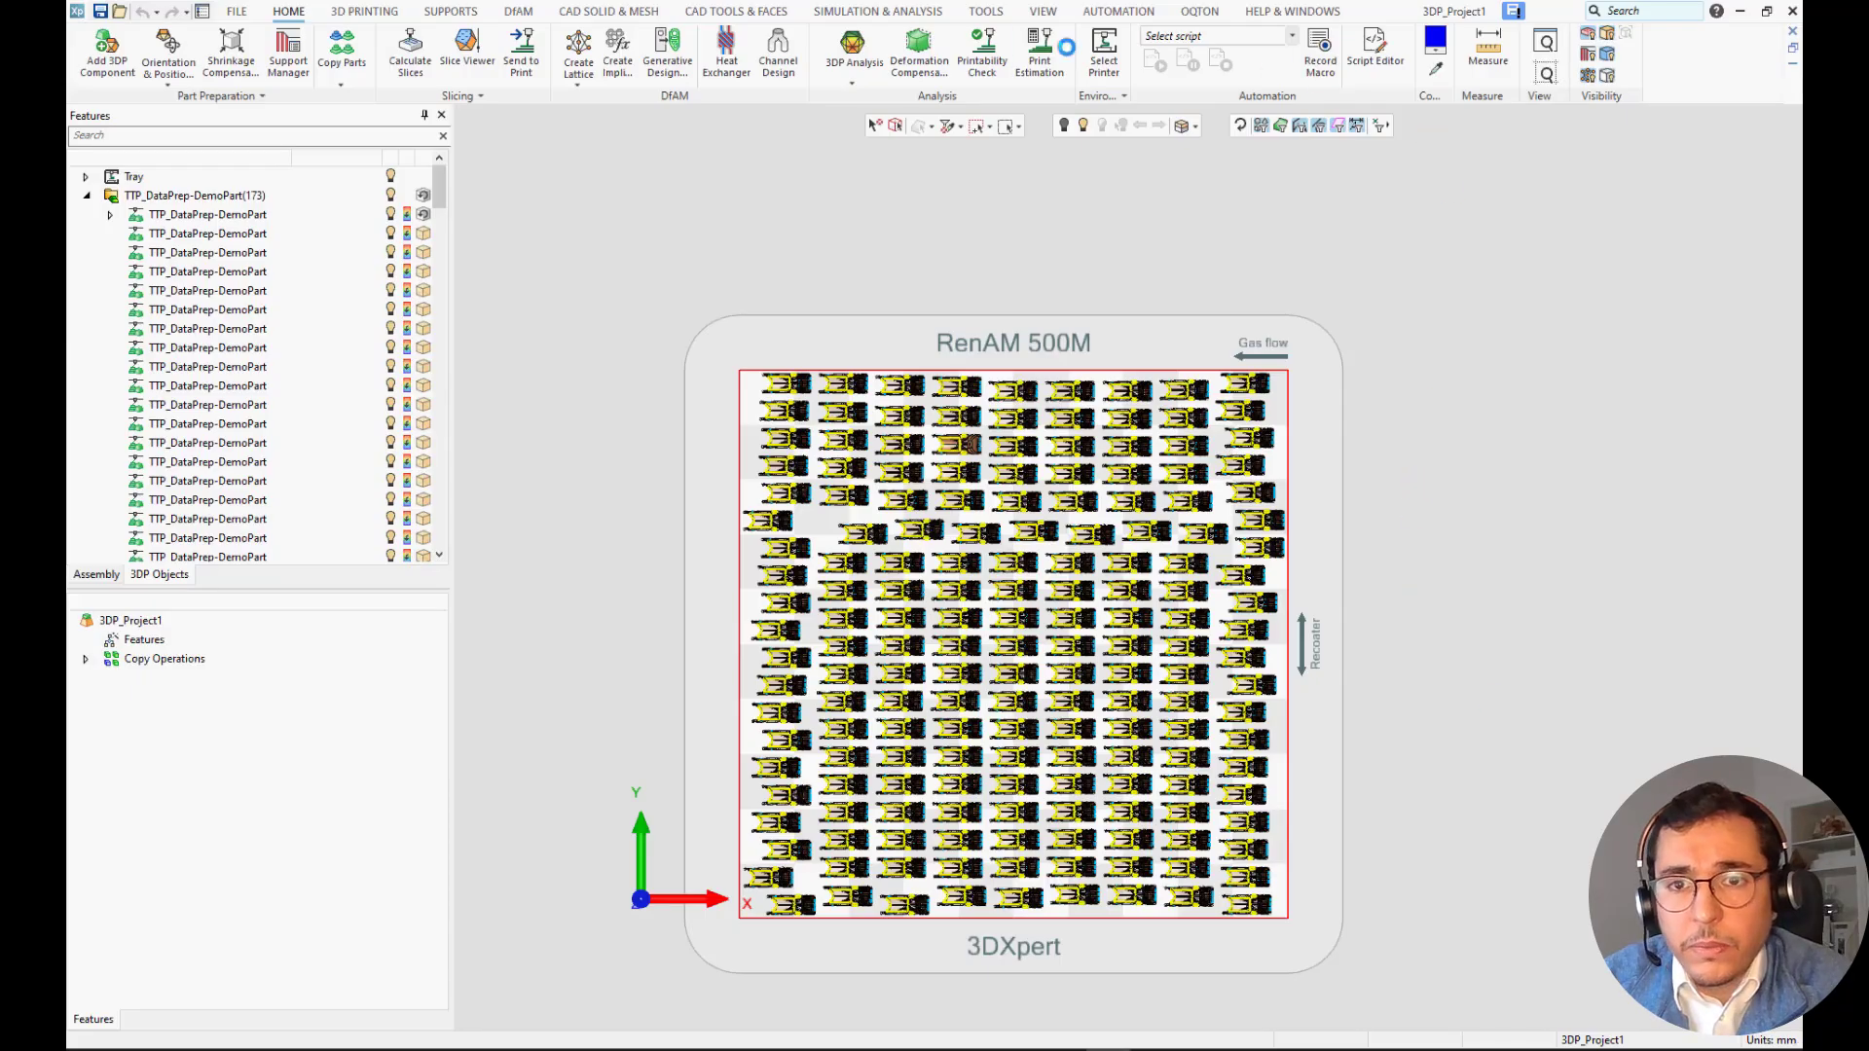
pyautogui.click(384, 10)
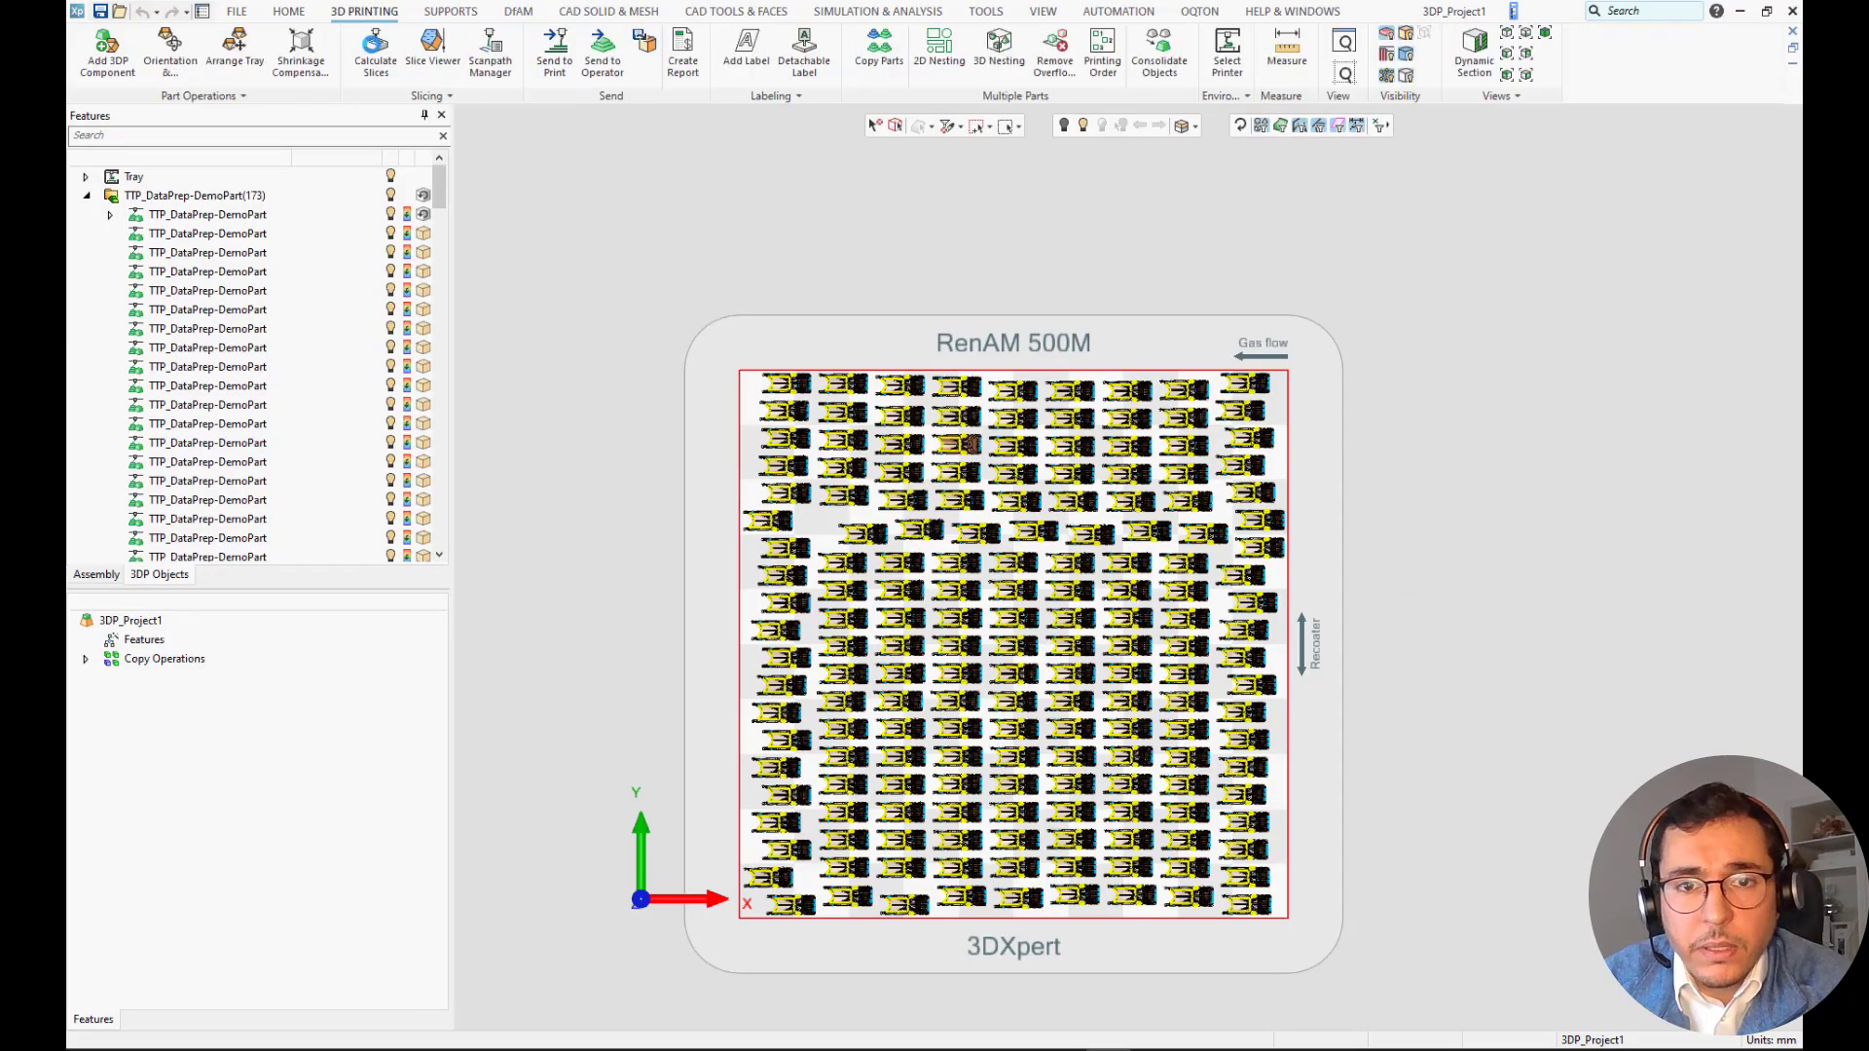
pyautogui.click(1546, 33)
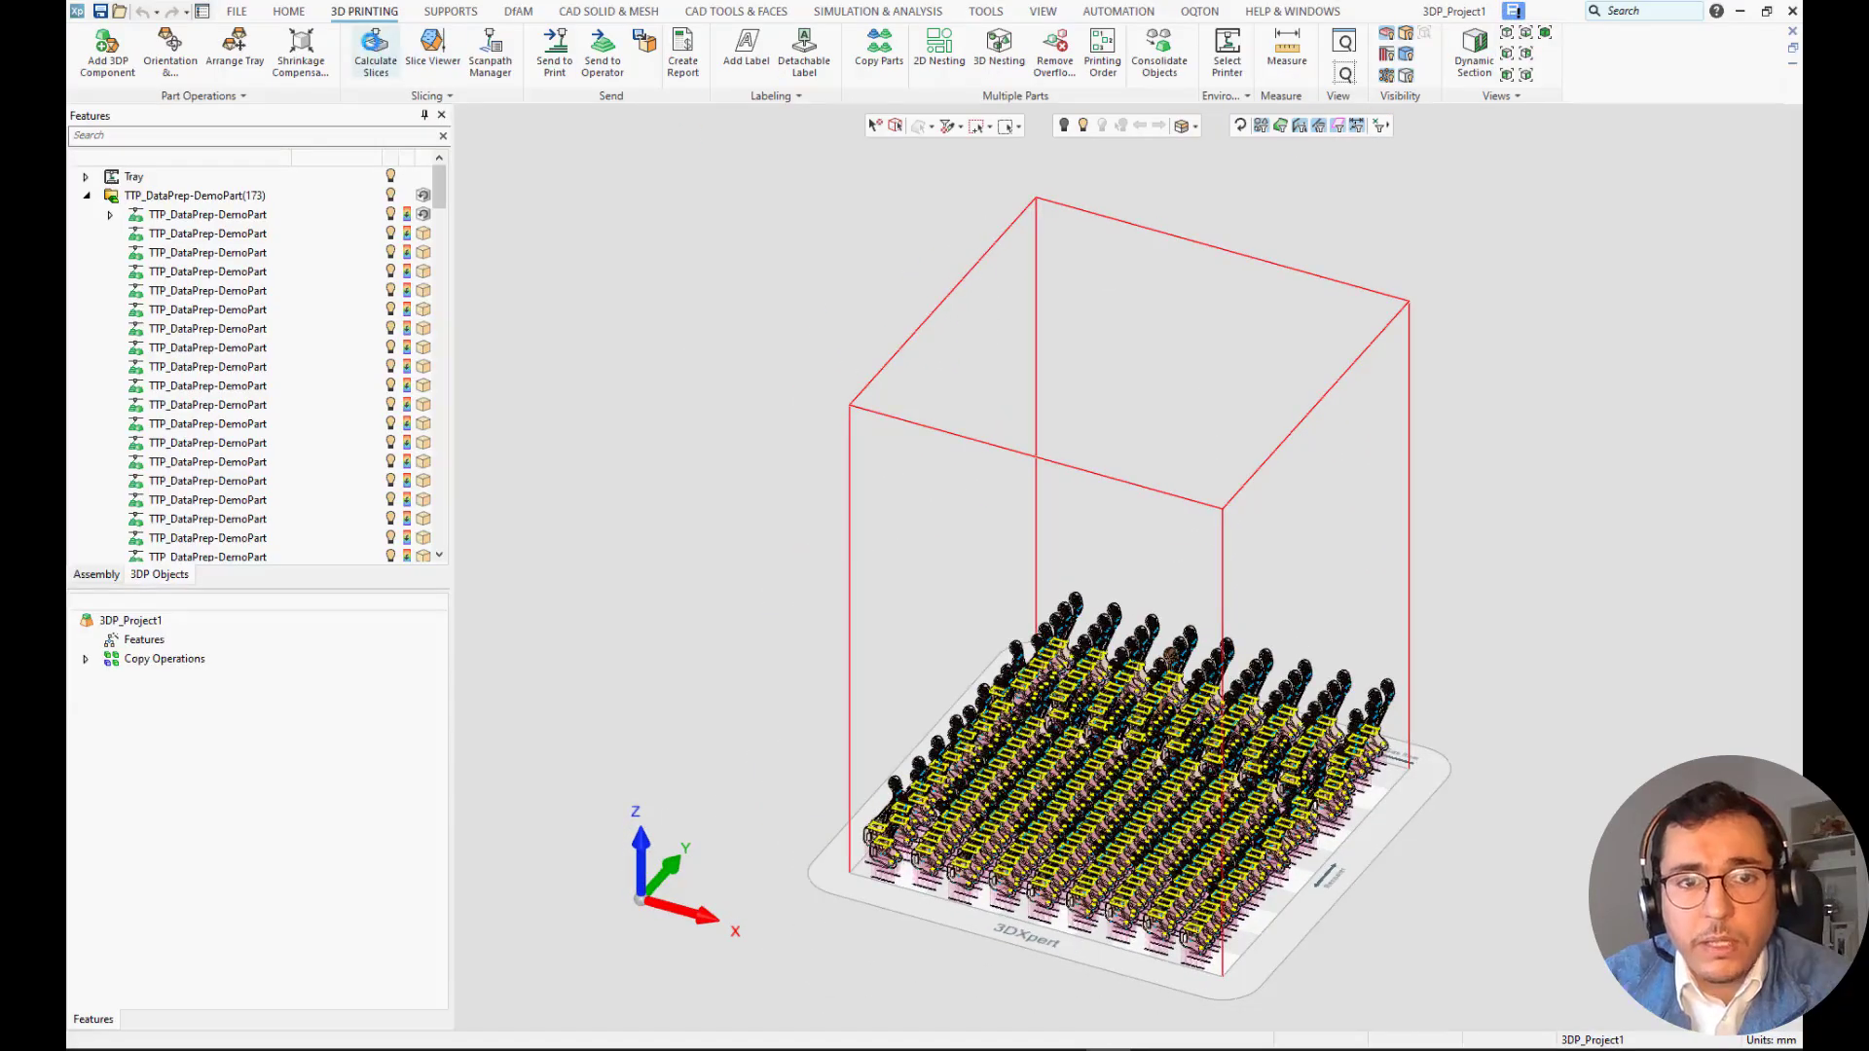
pyautogui.click(376, 48)
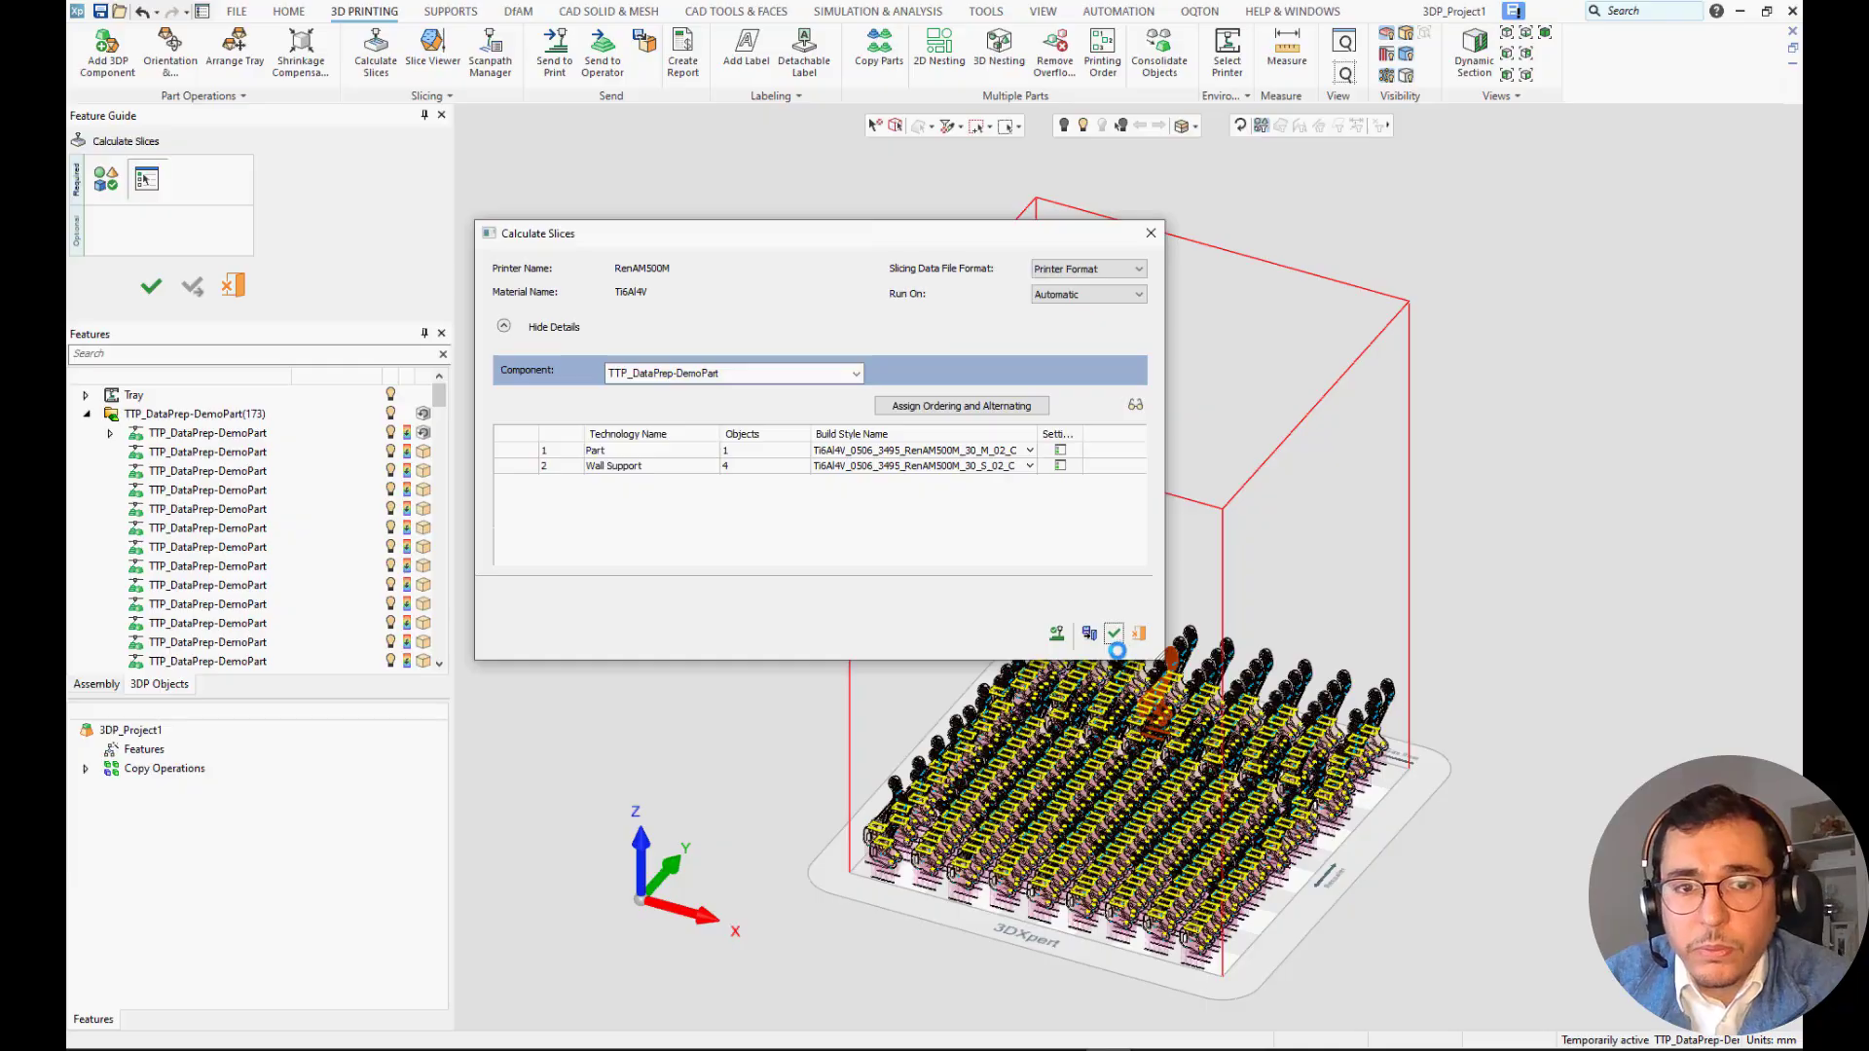
pyautogui.click(1113, 634)
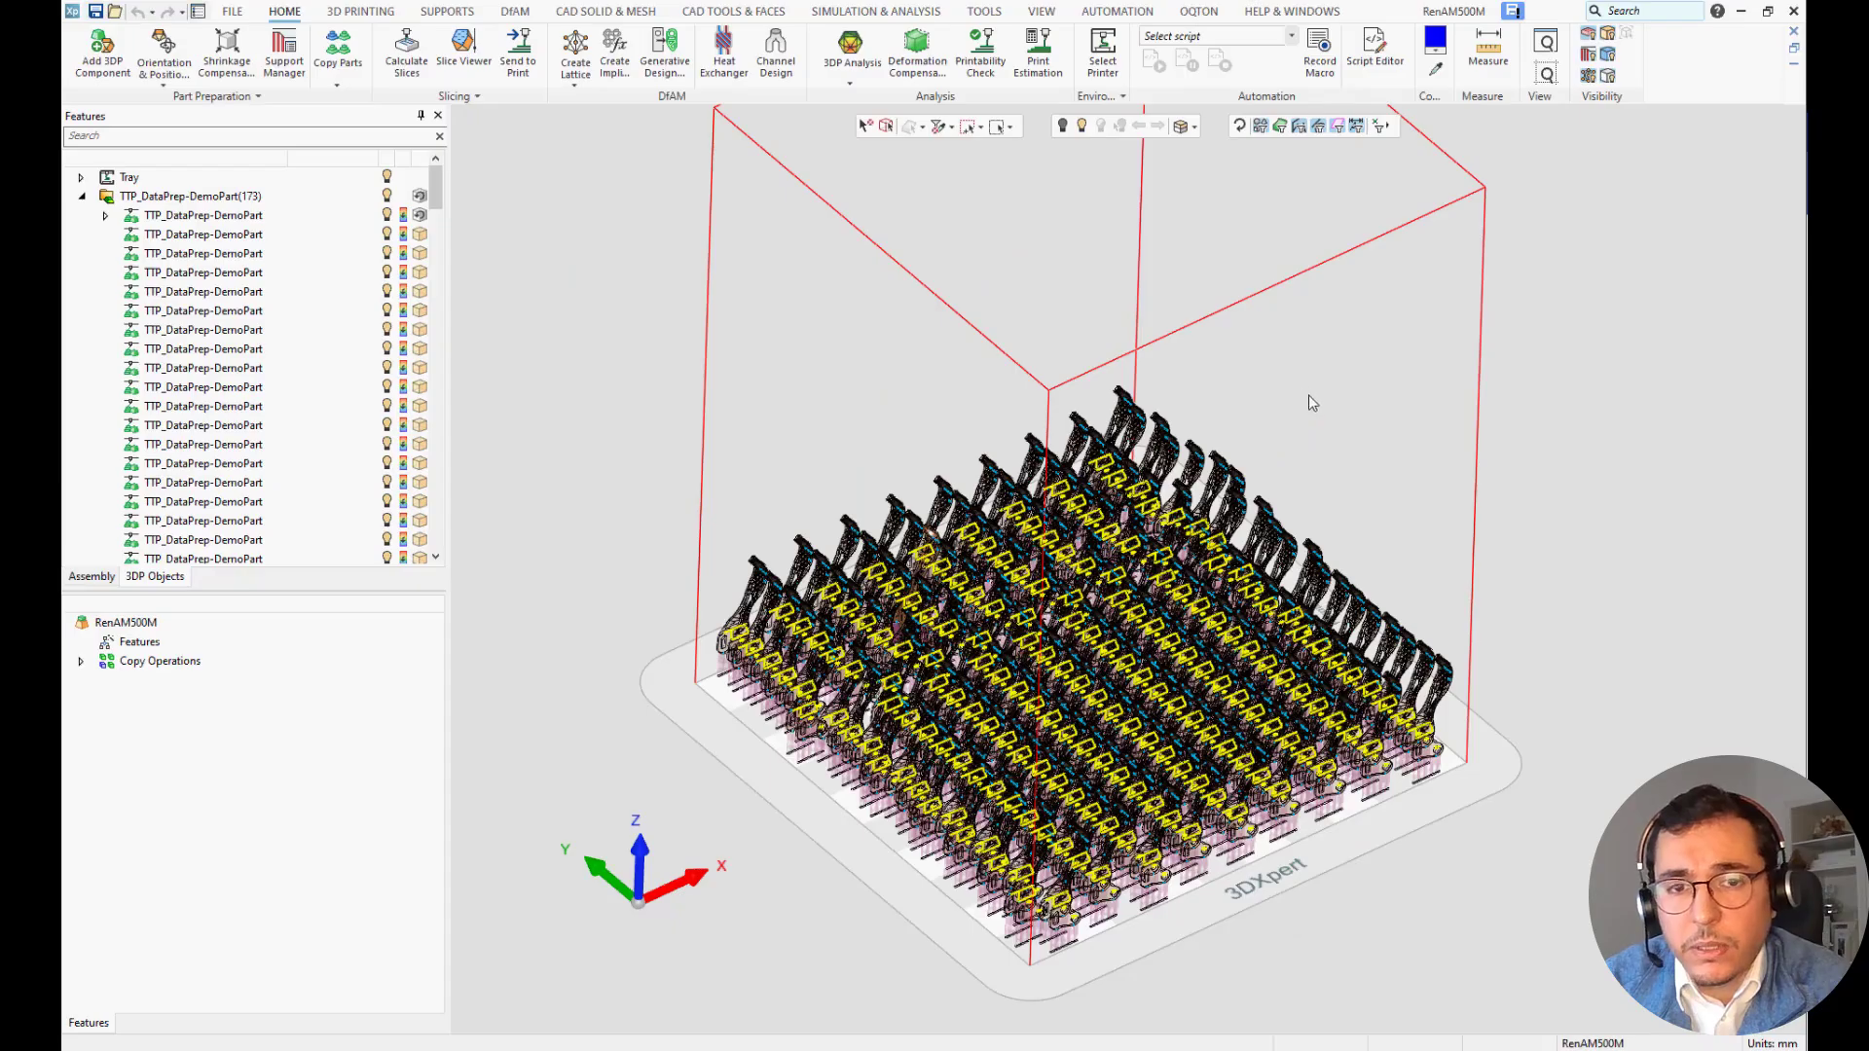
# Send the tray to print as MTT slicing data in the Movies\Renishaw folder, and select the exported RenAM500M.mtt in File Explorer.
pyautogui.click(575, 83)
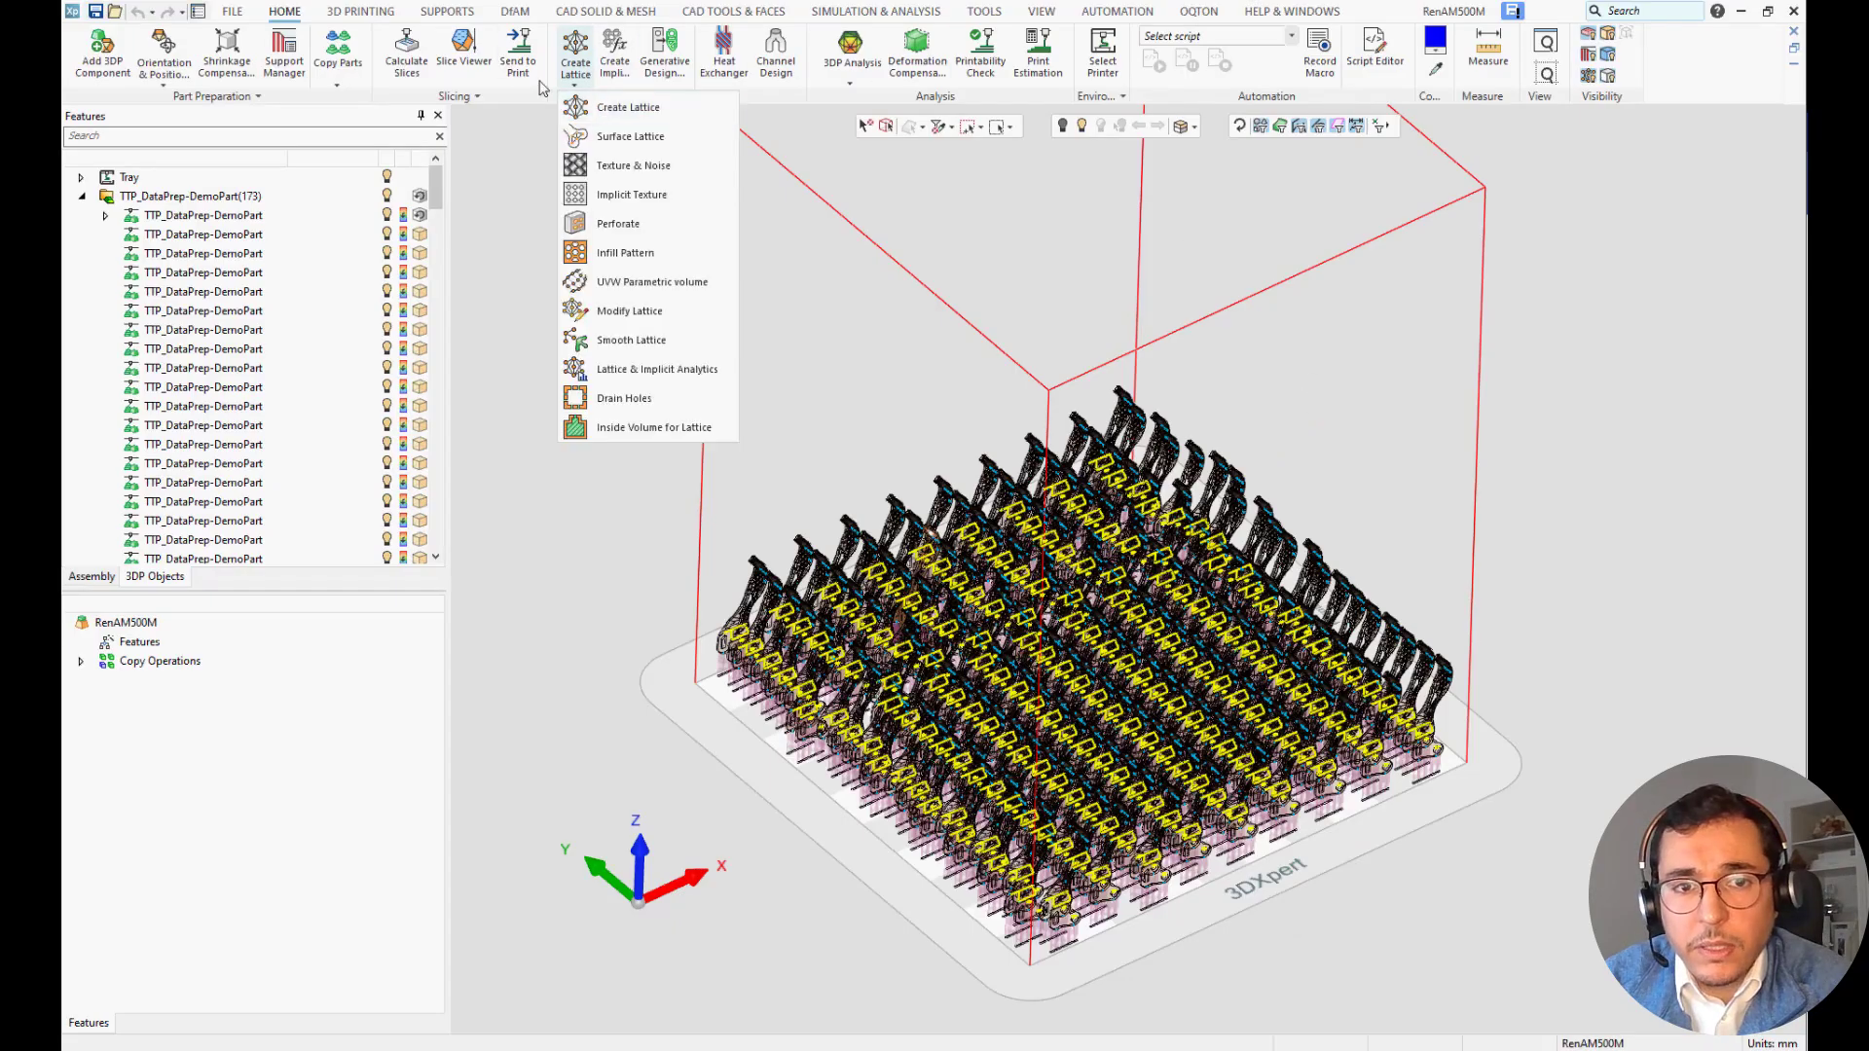
pyautogui.click(518, 53)
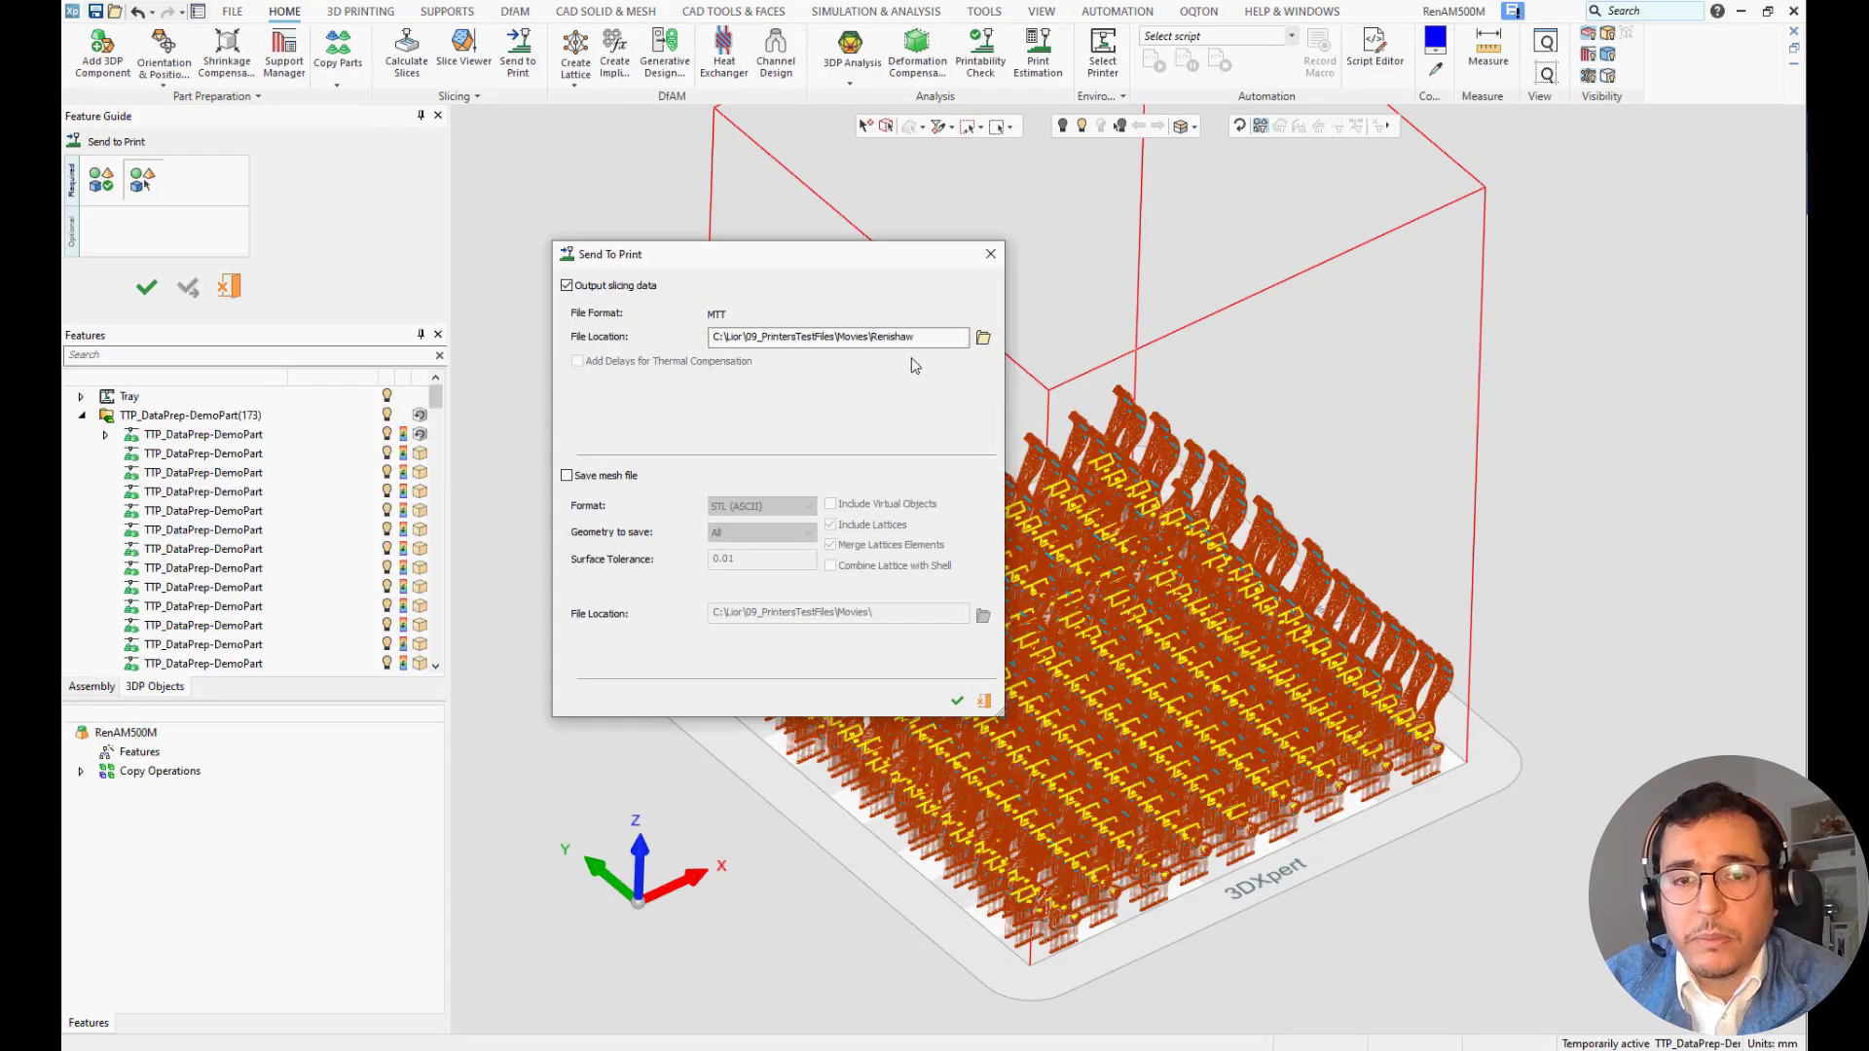
pyautogui.moveTo(964, 337); pyautogui.dragTo(790, 337)
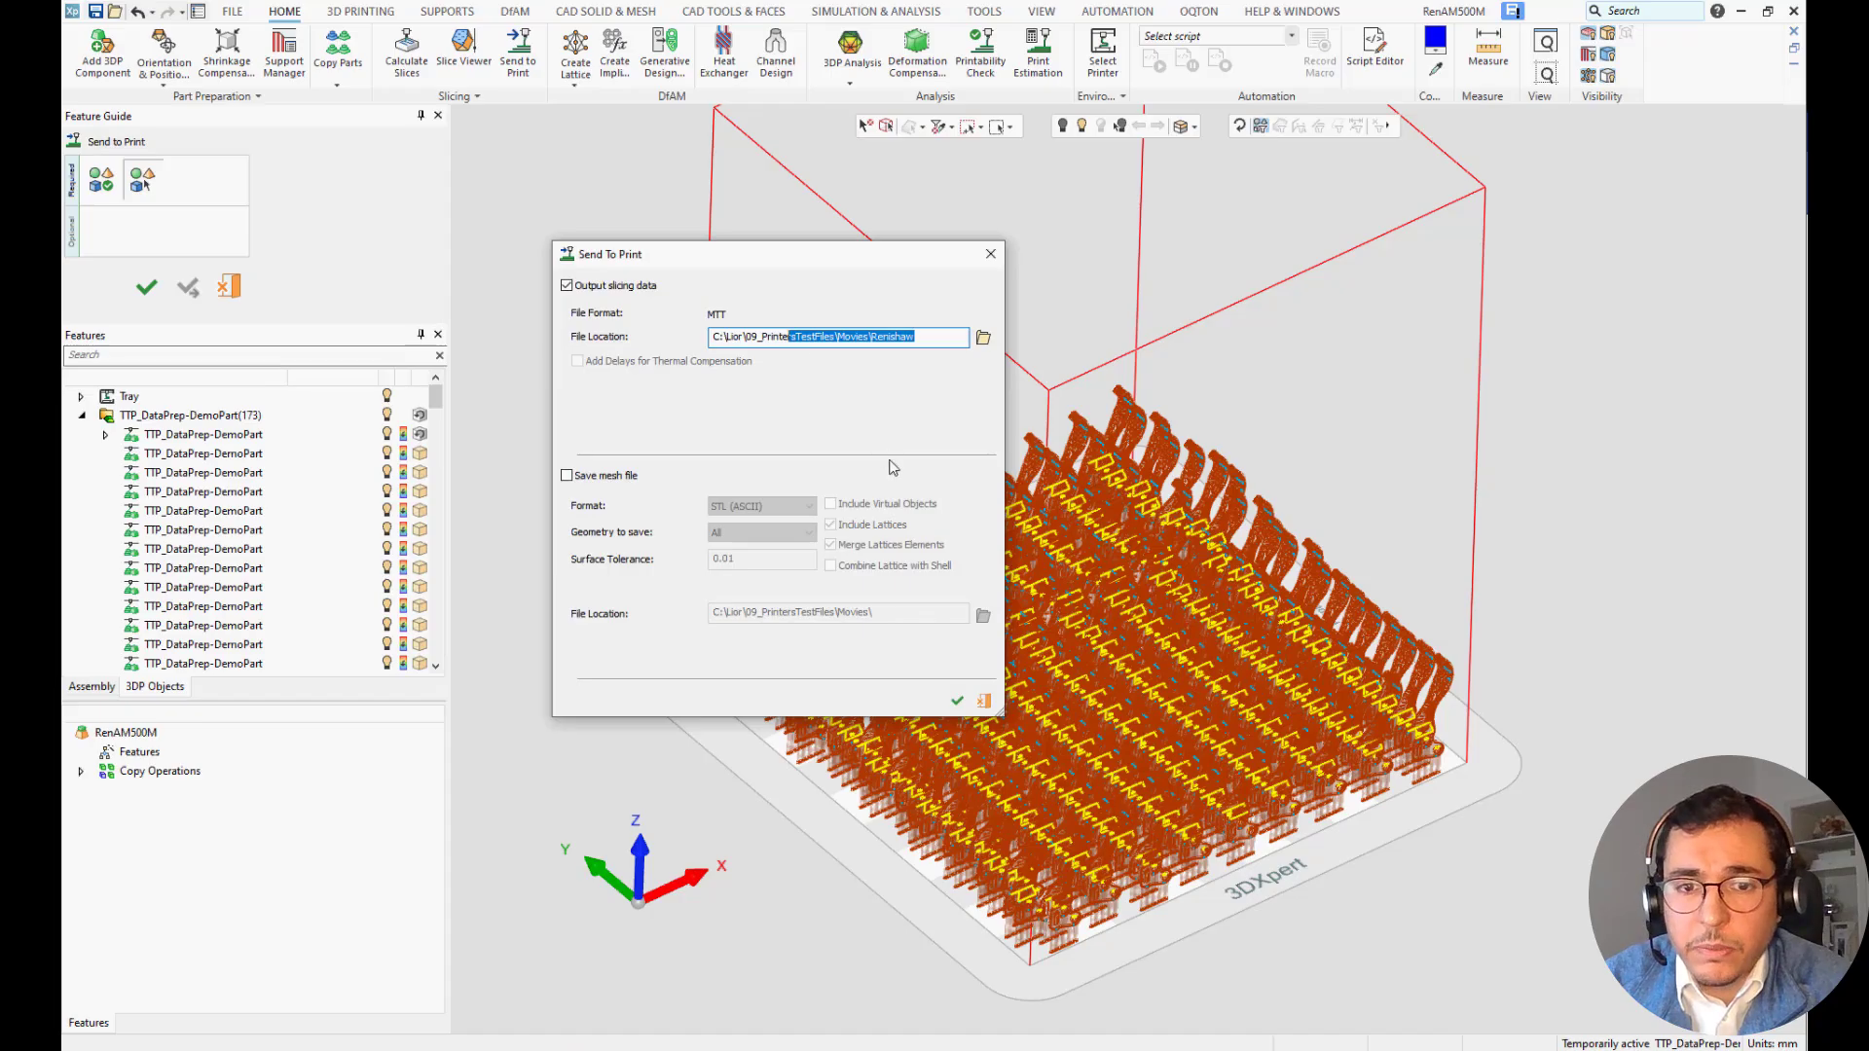
pyautogui.click(957, 700)
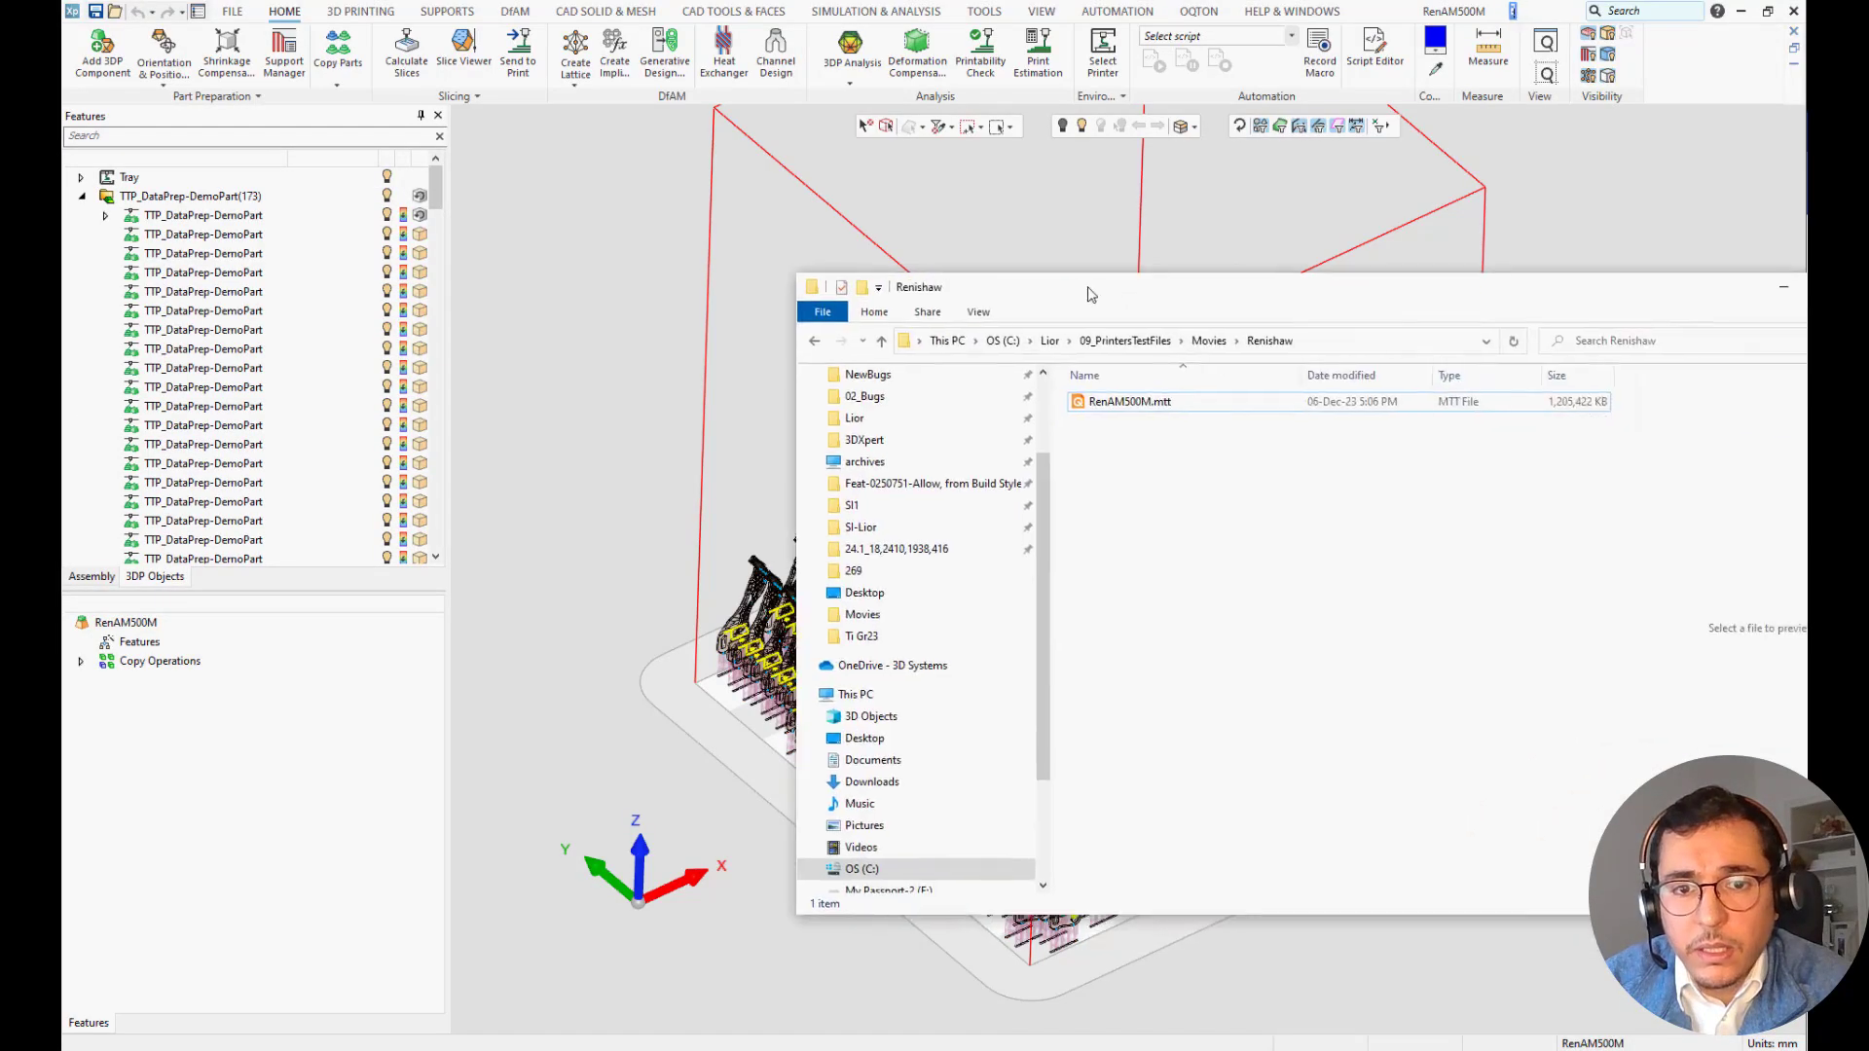
pyautogui.click(968, 426)
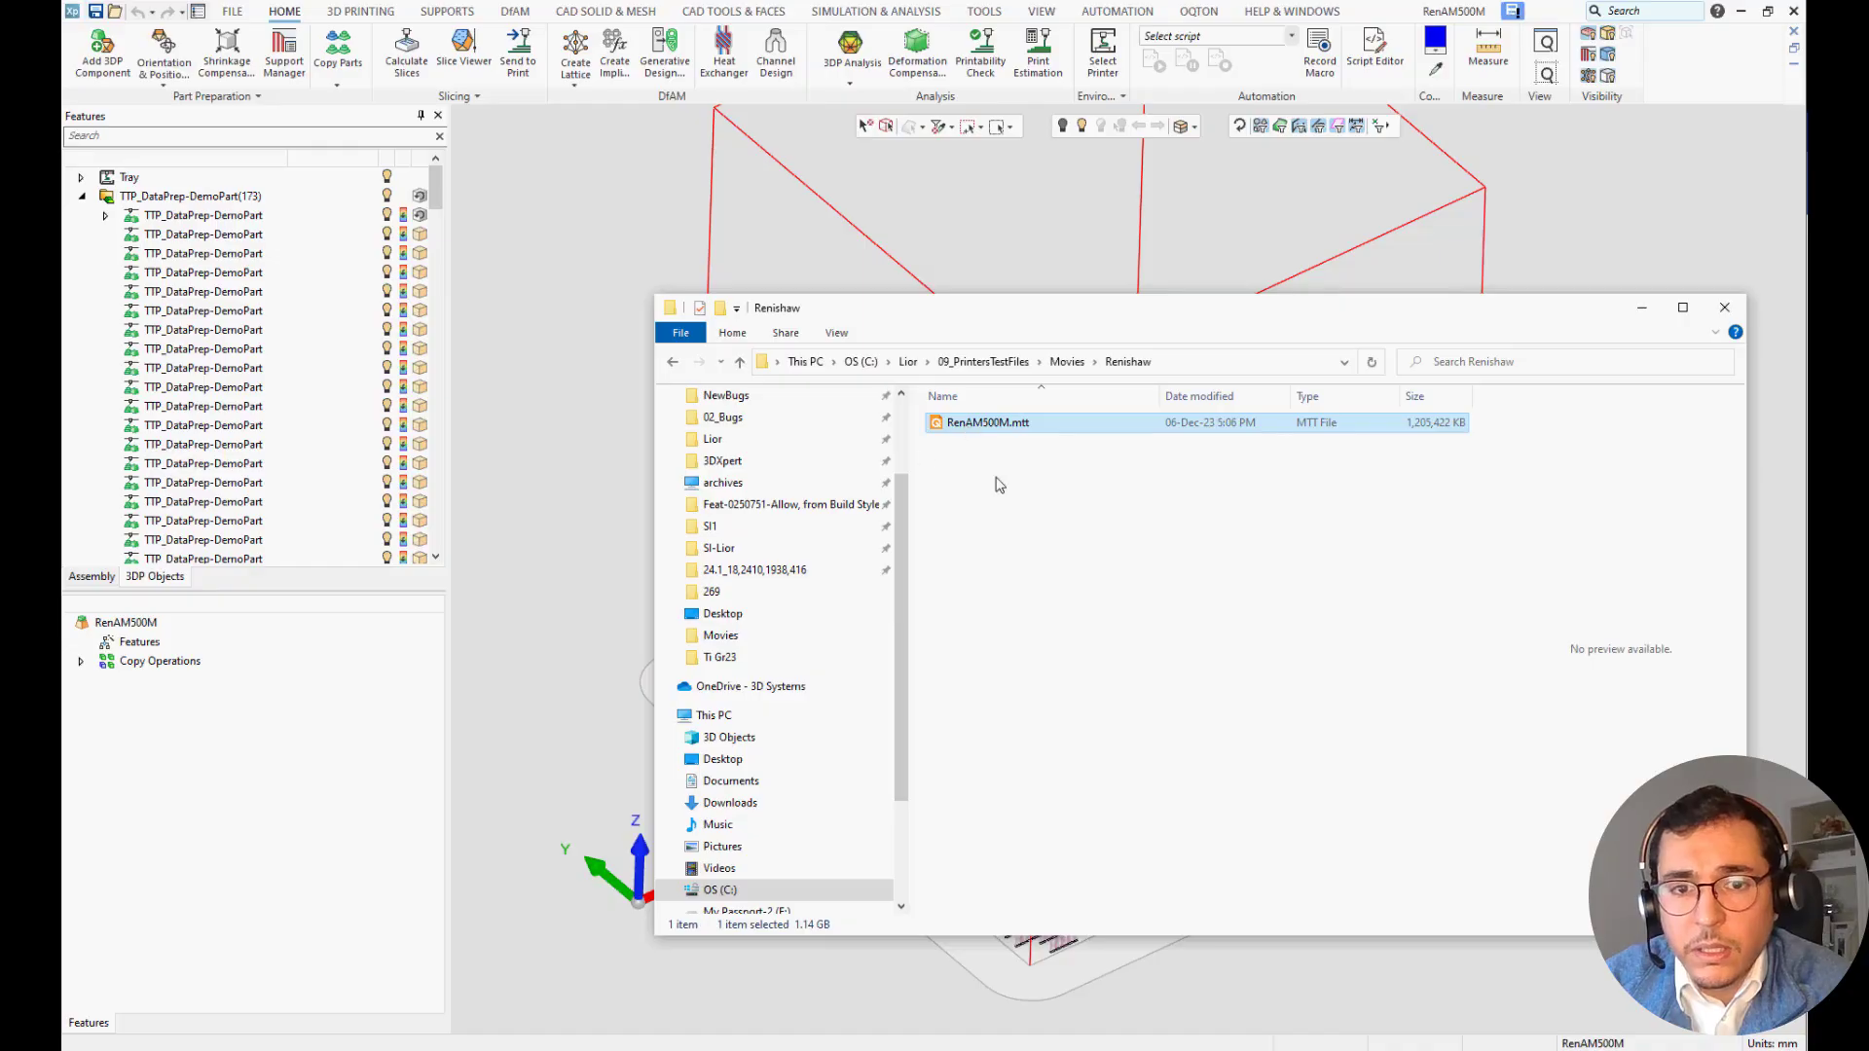